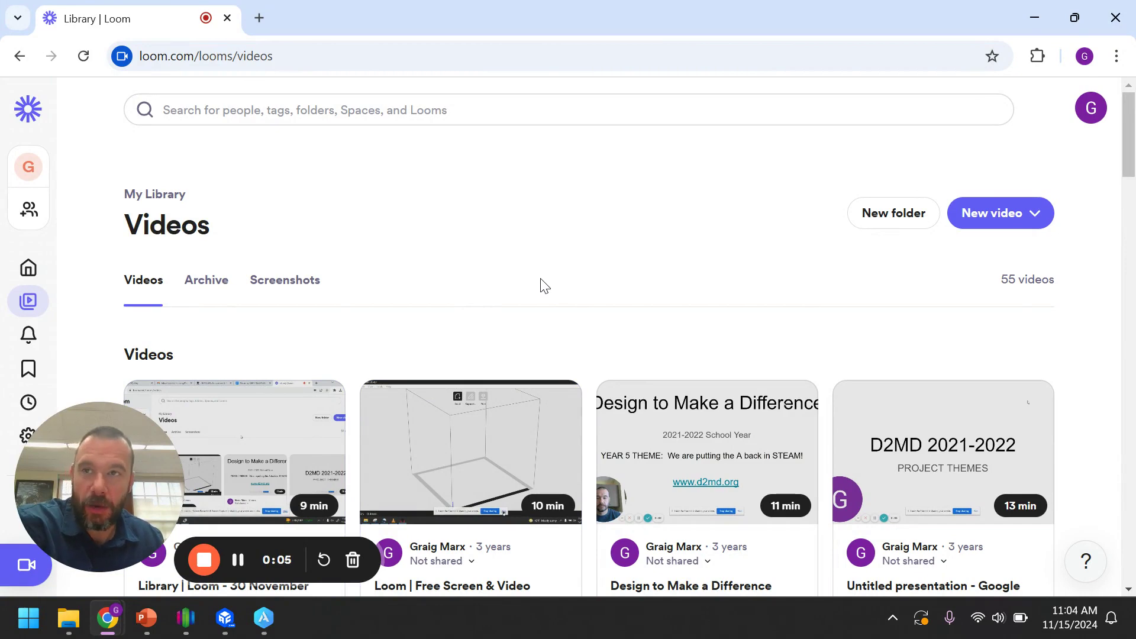
- Bring AnycubicSlicer forward, look over the empty Kobra 2 Pro plate, and list machine presets
left_click(277, 626)
scroll(432, 308, "up", 5)
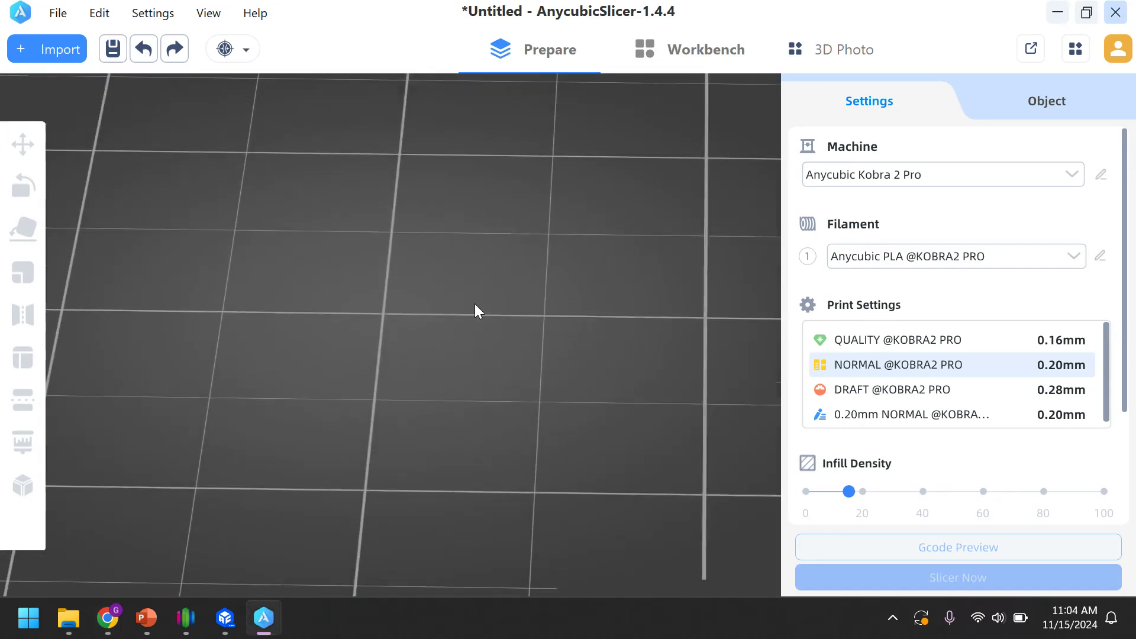
scroll(476, 308, "down", 4)
scroll(408, 299, "down", 2)
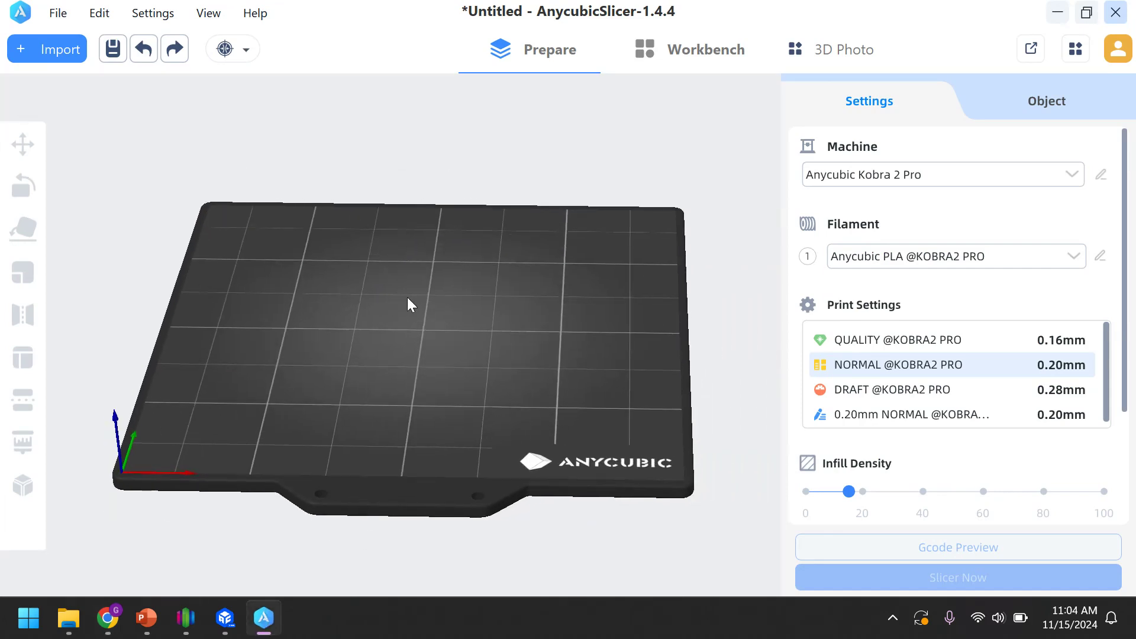
scroll(408, 298, "up", 2)
left_click_drag(428, 297, 411, 244)
scroll(489, 286, "down", 3)
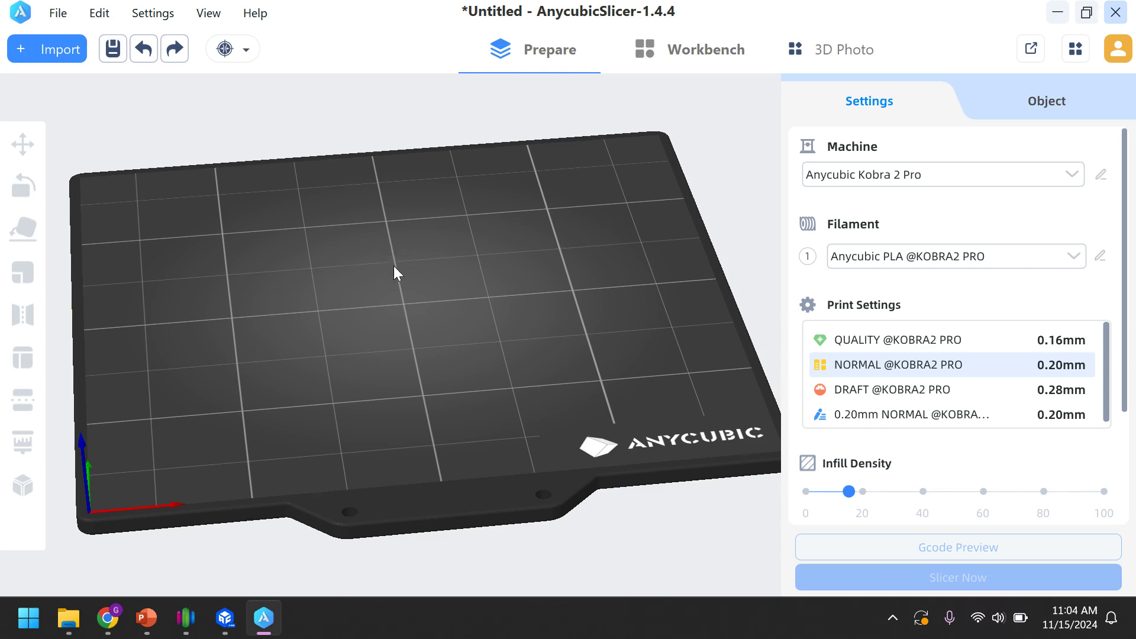
middle_click_drag(393, 265, 421, 271)
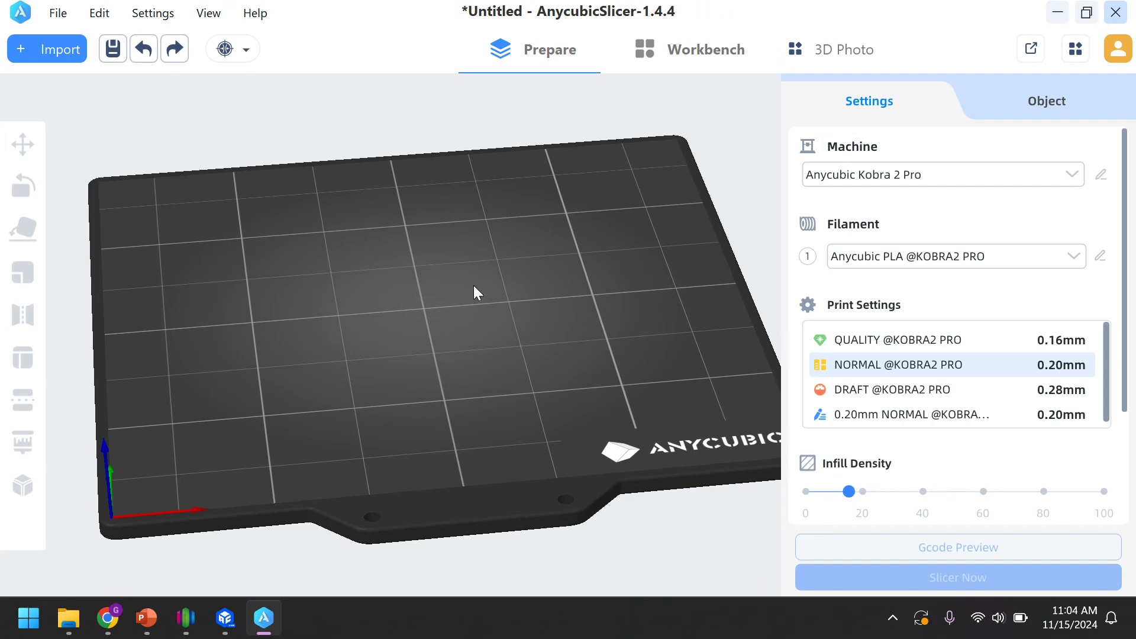
mouse_move(473, 285)
left_mouse_down()
mouse_move(485, 277)
mouse_move(465, 280)
left_mouse_up()
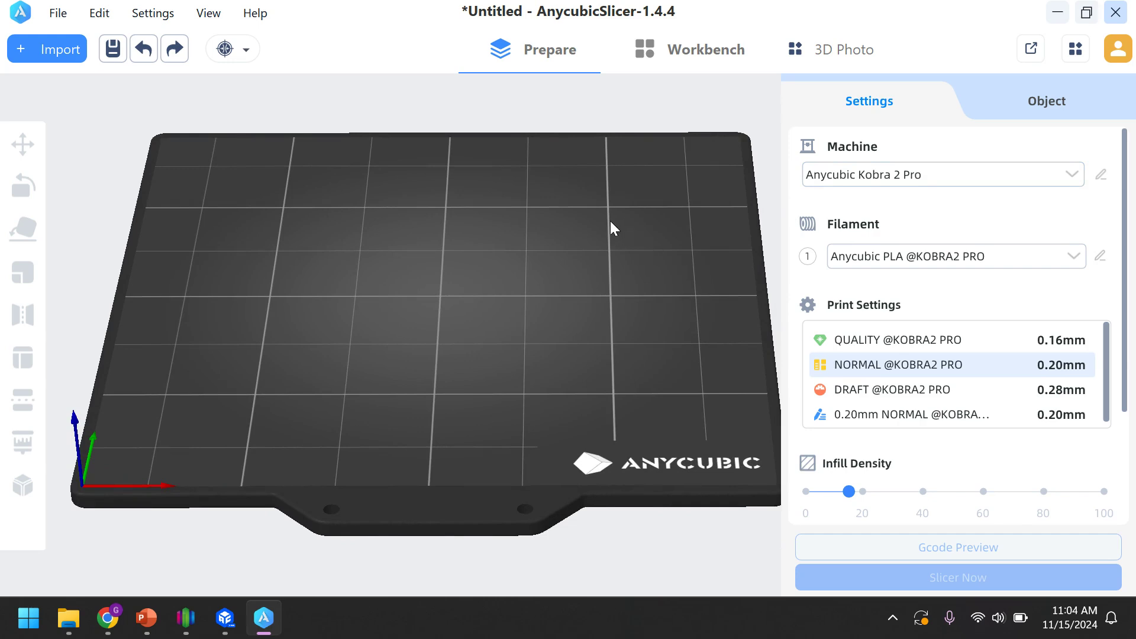
middle_click_drag(609, 221, 590, 232)
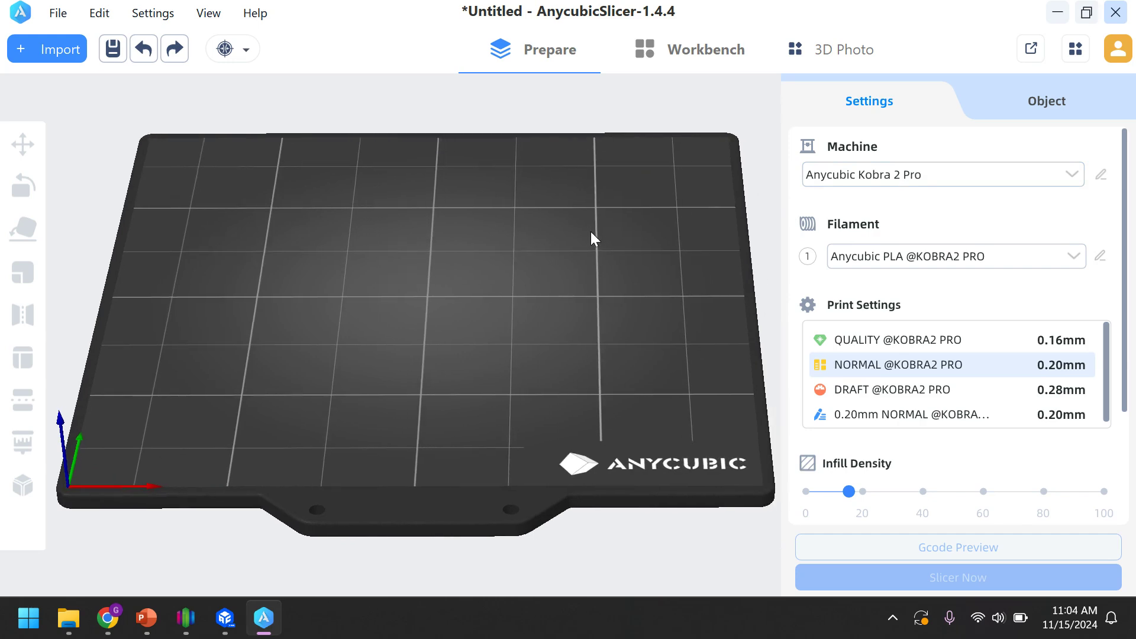
left_click(938, 181)
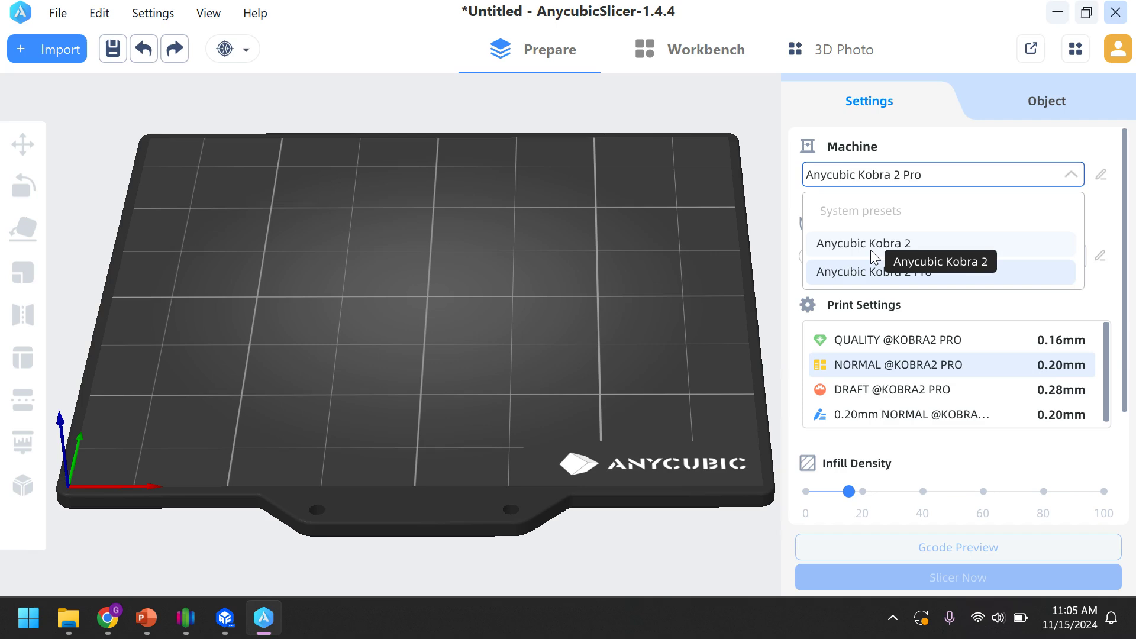
- Dismiss the machine list keeping Kobra 2 Pro, then scroll down the Settings panel
left_click(496, 273)
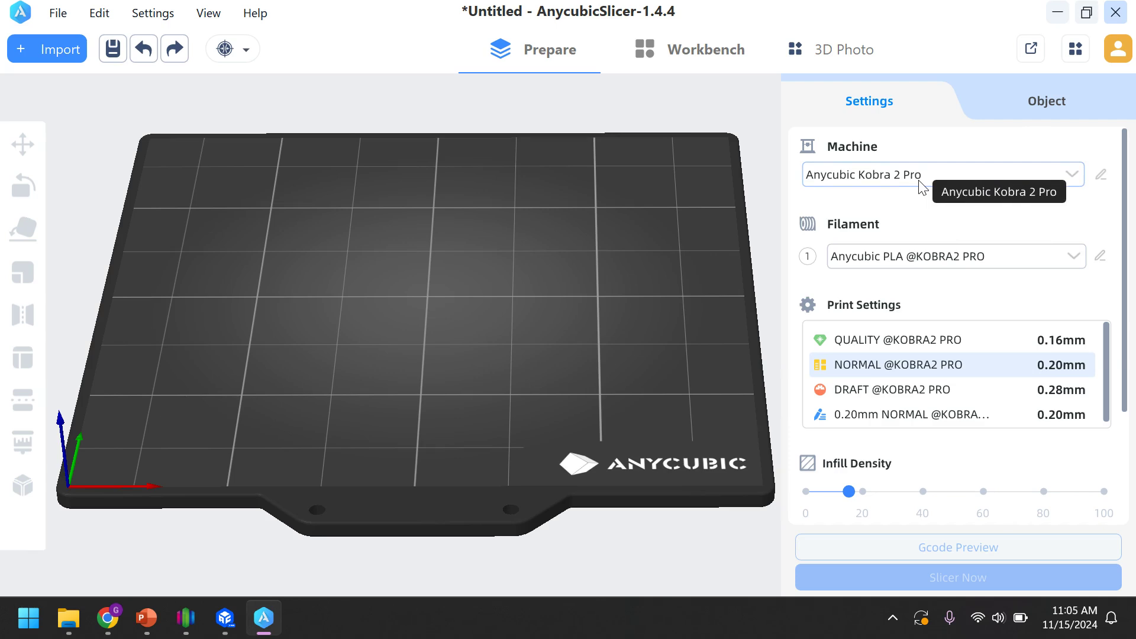
right_click_drag(649, 294, 522, 338)
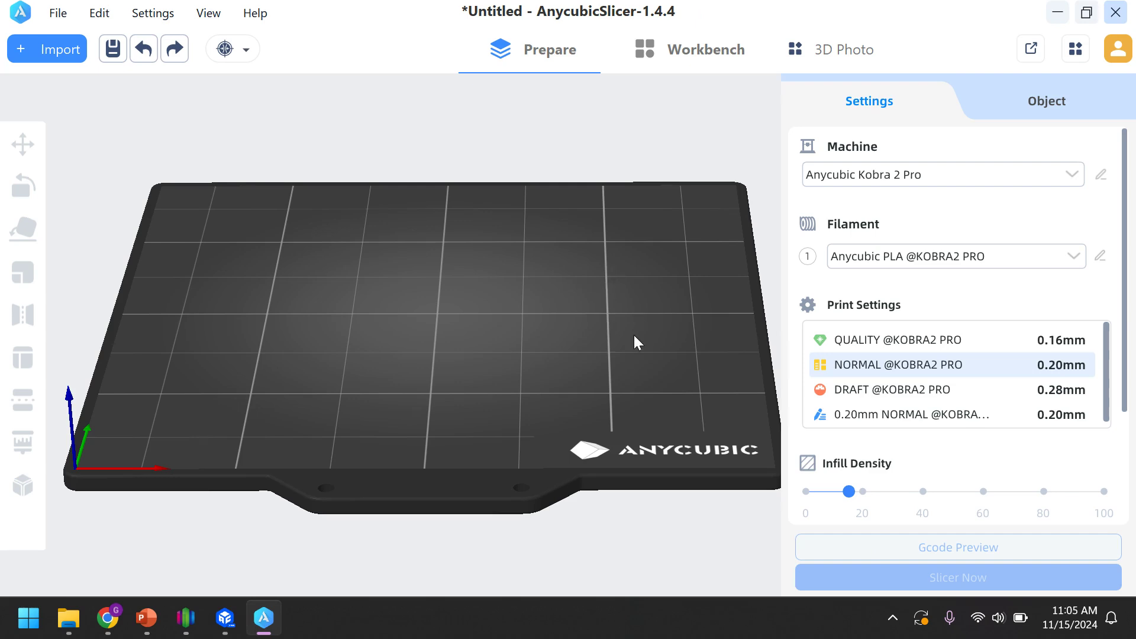
scroll(953, 348, "down", 1)
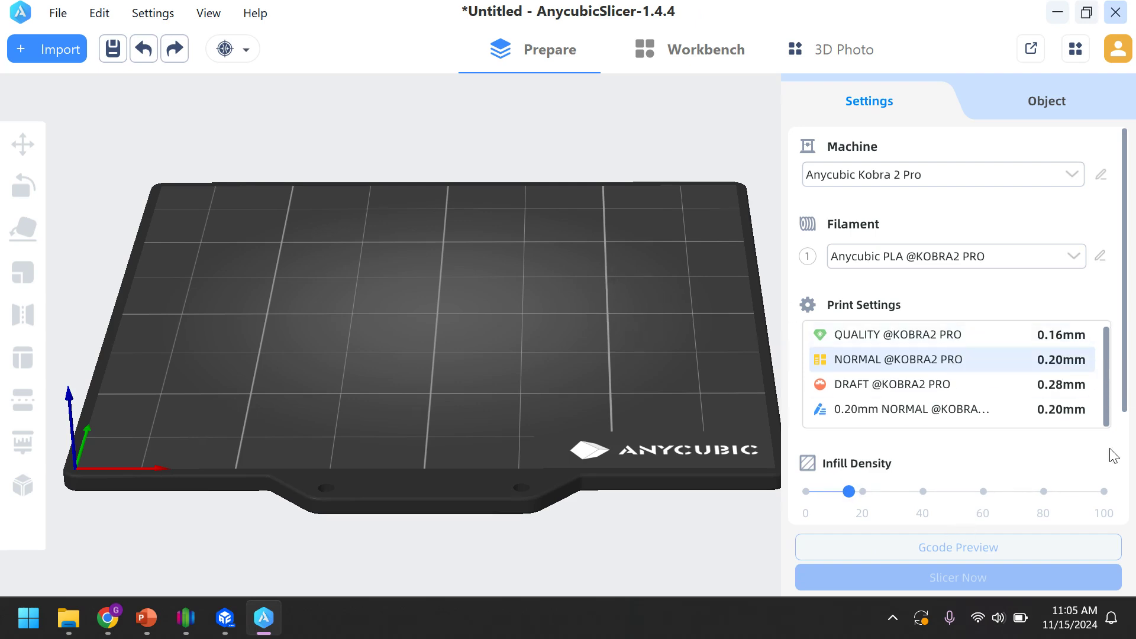
left_click_drag(1123, 405, 1123, 525)
- Check Anycubic PLA's 215 °C nozzle and 60 °C bed in the configuration window, then close it
left_click(992, 499)
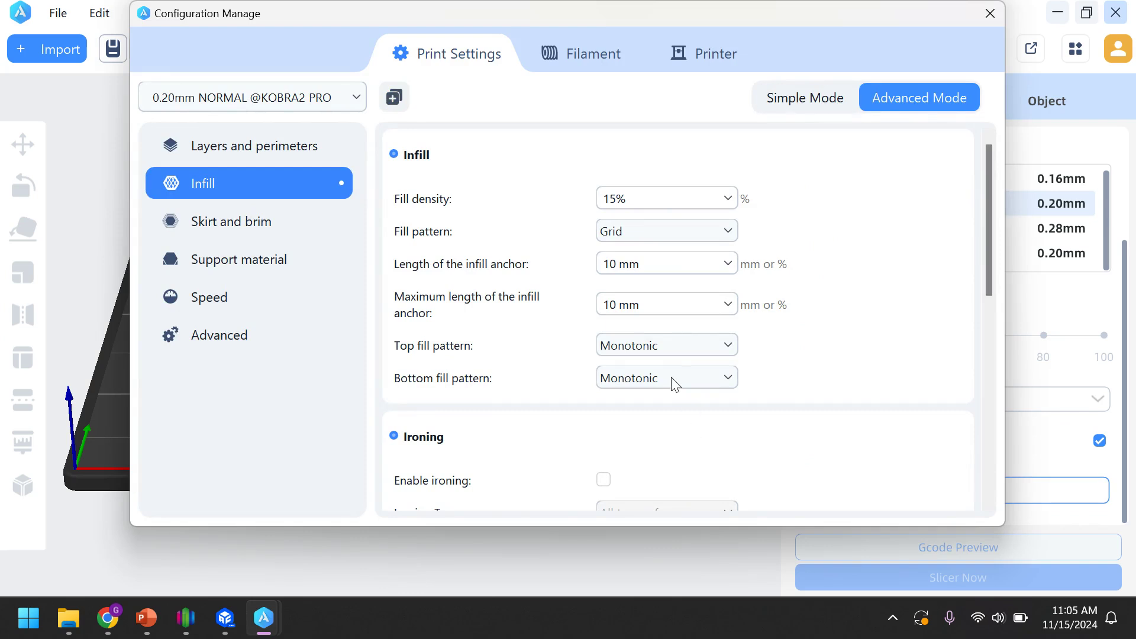
left_click(580, 62)
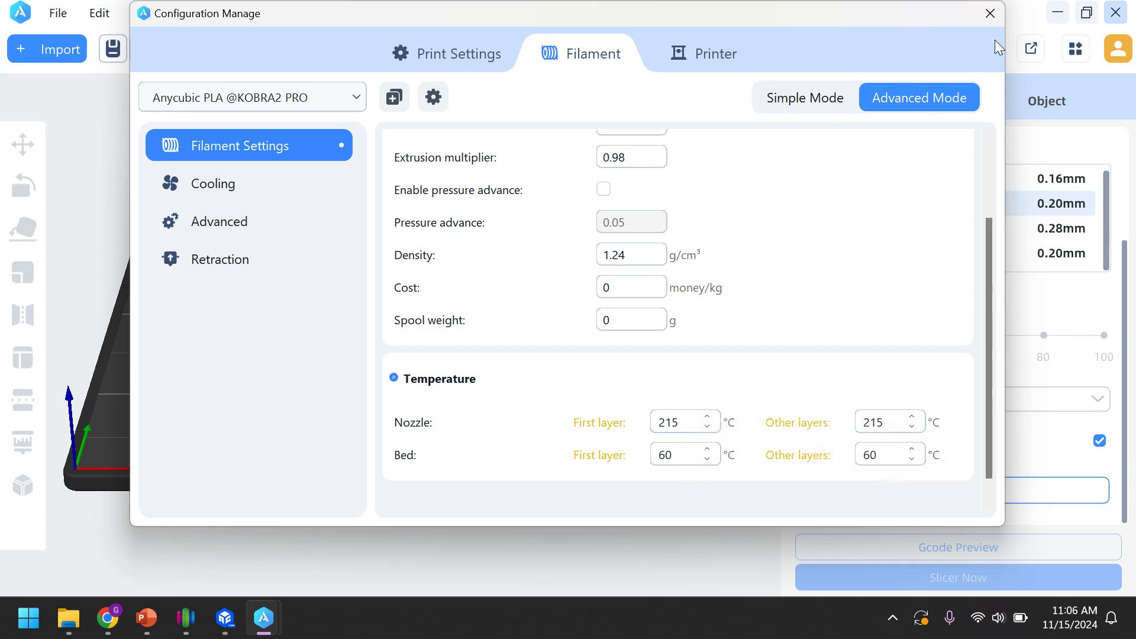
left_click(988, 15)
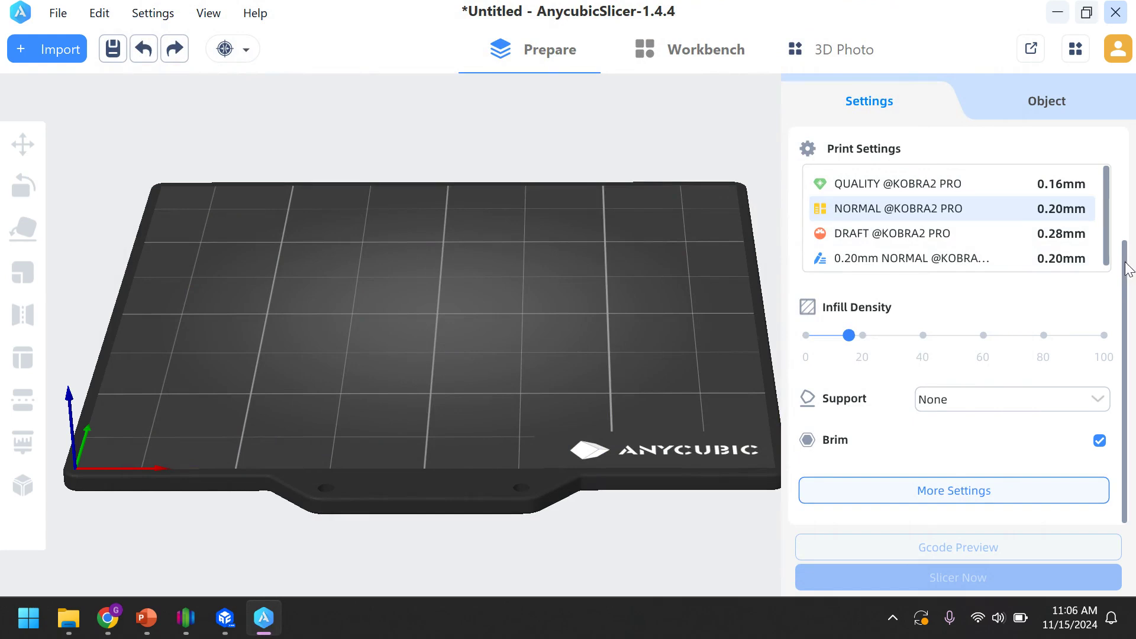
scroll(1127, 268, "up", 3)
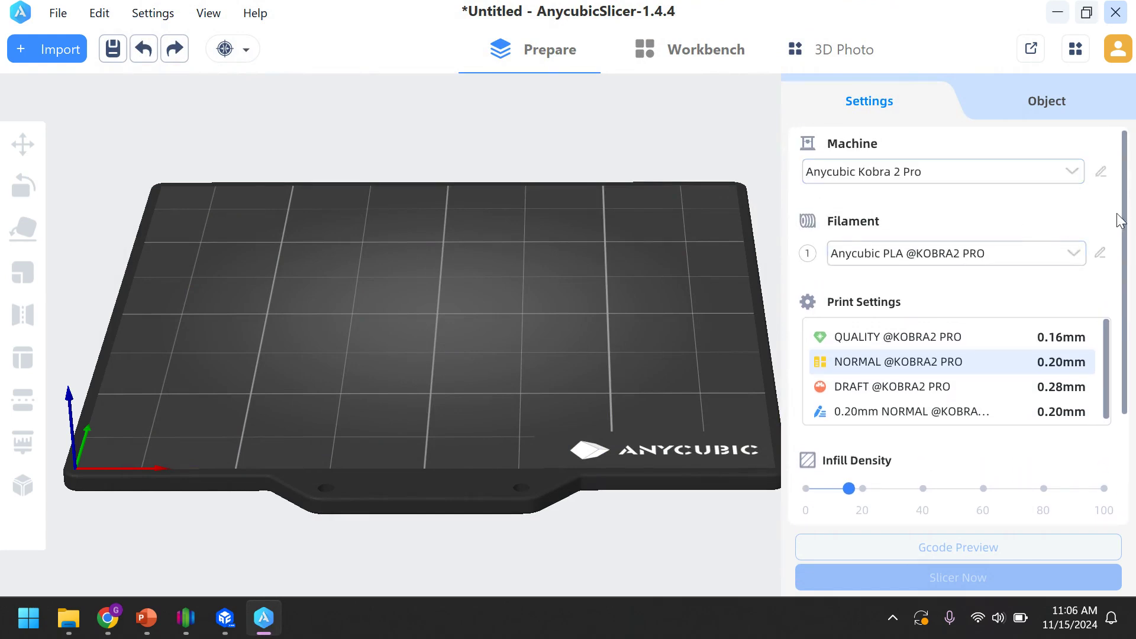
scroll(1124, 217, "up", 1)
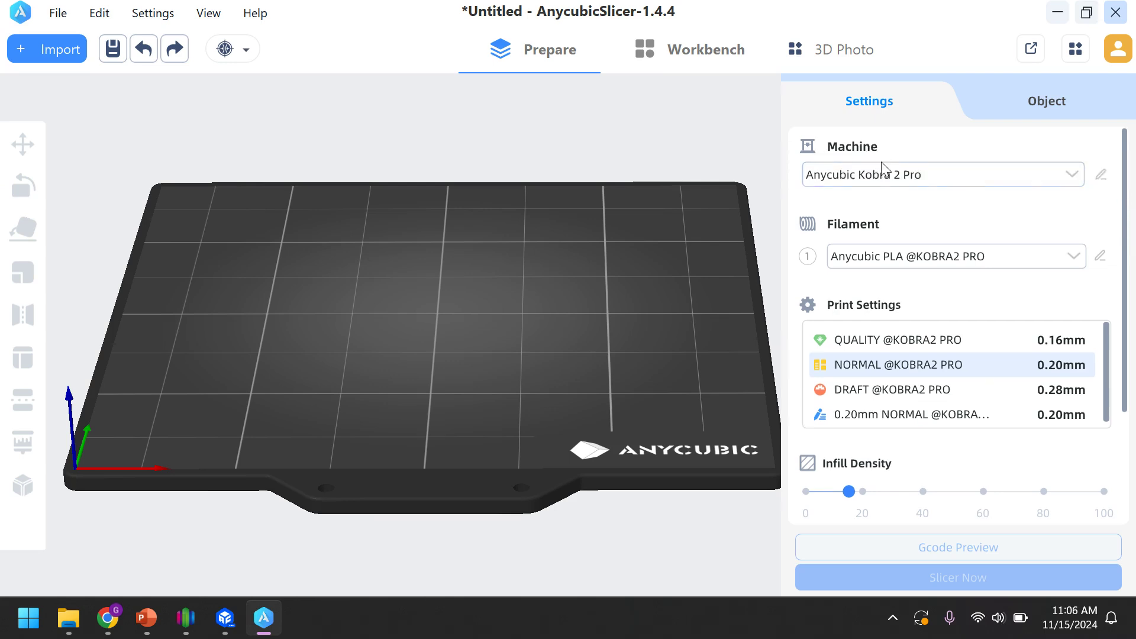
left_click(1065, 175)
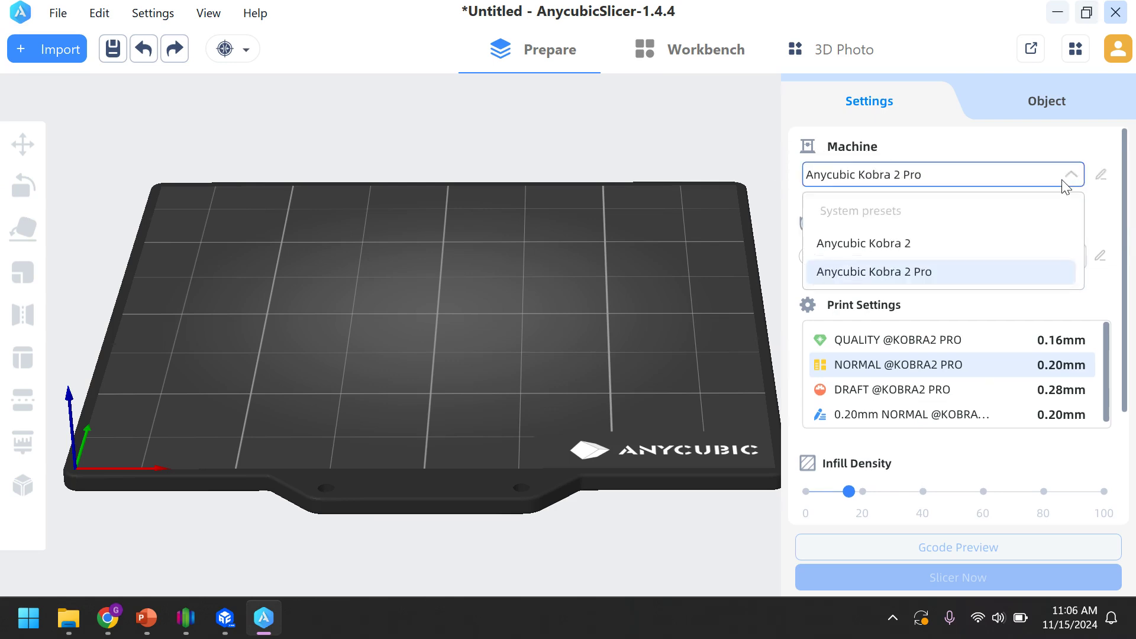
left_click(872, 250)
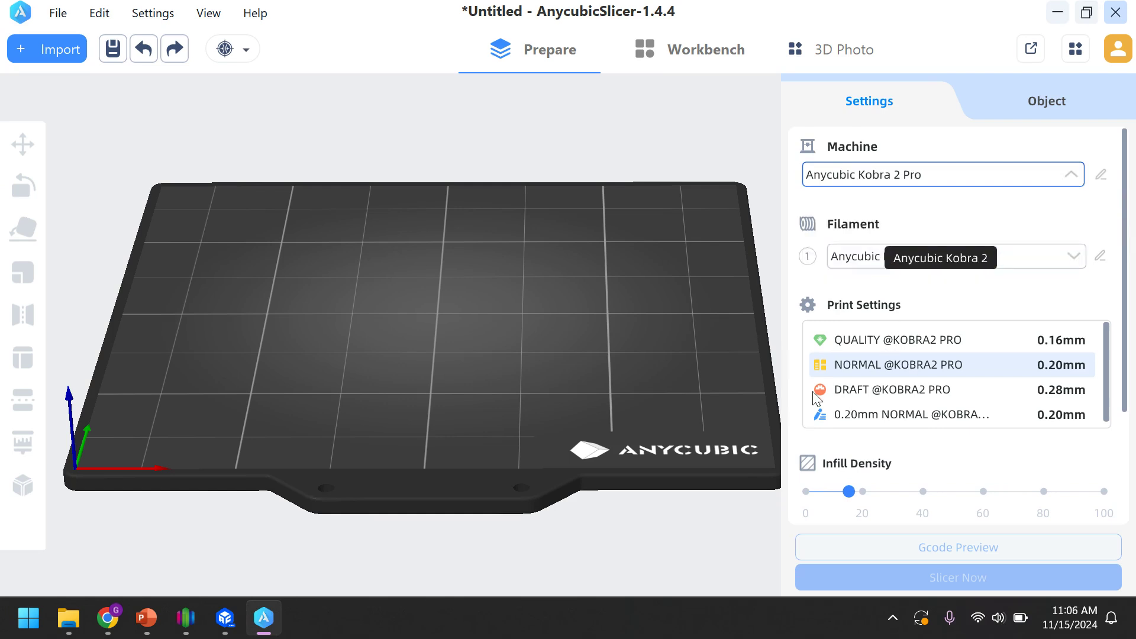
scroll(430, 358, "down", 5)
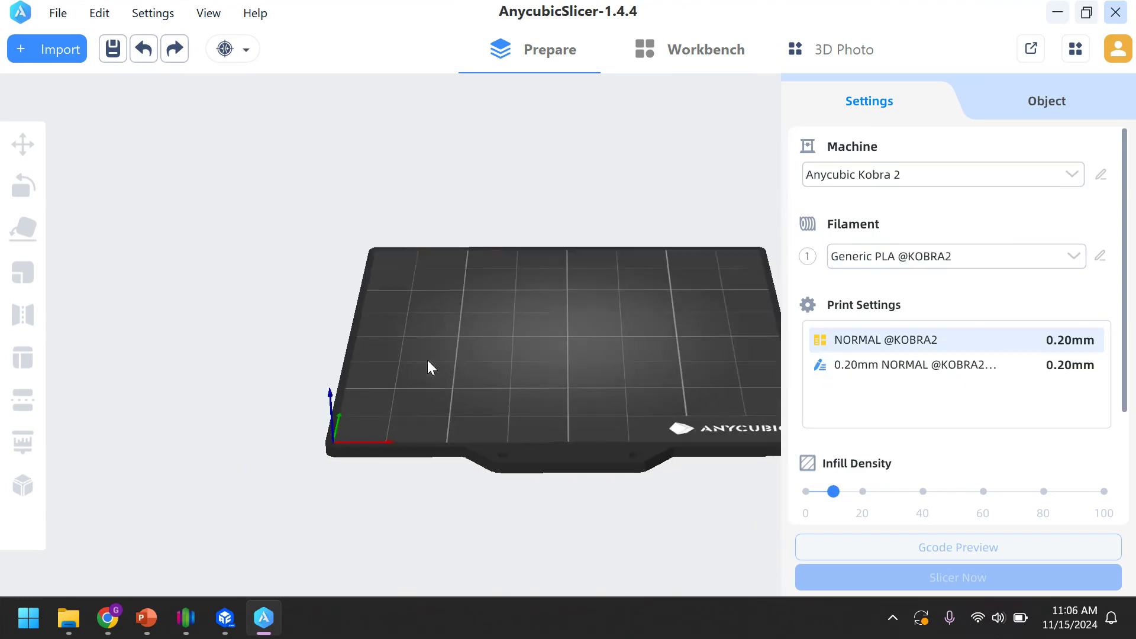
scroll(432, 336, "up", 3)
scroll(289, 312, "down", 1)
scroll(307, 322, "up", 1)
scroll(330, 337, "down", 2)
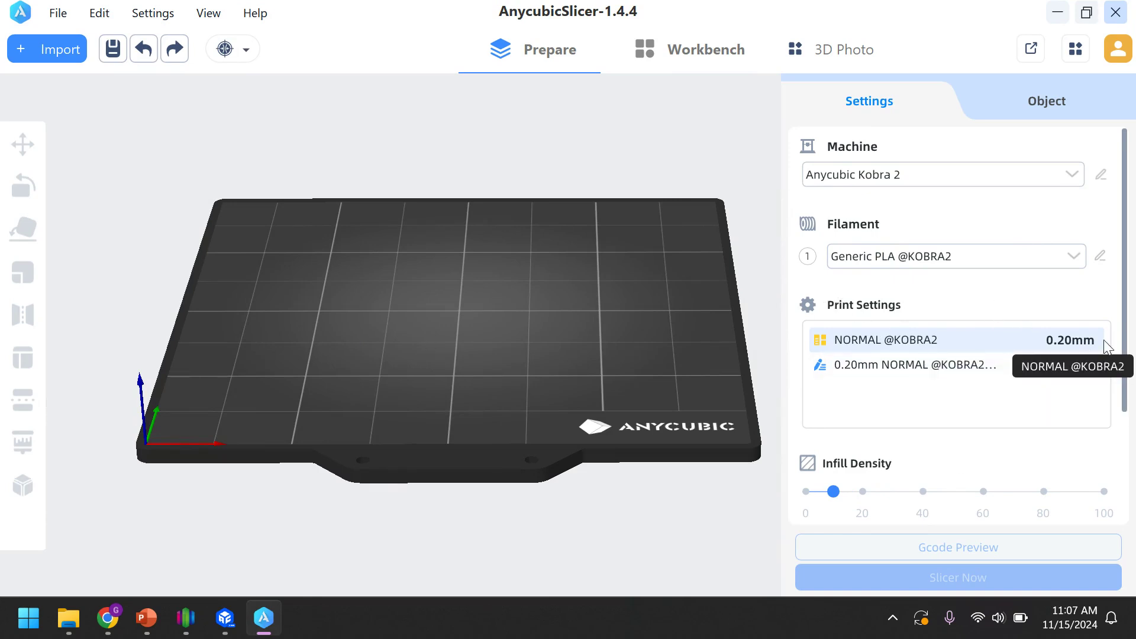
scroll(1127, 284, "down", 2)
scroll(1127, 313, "down", 4)
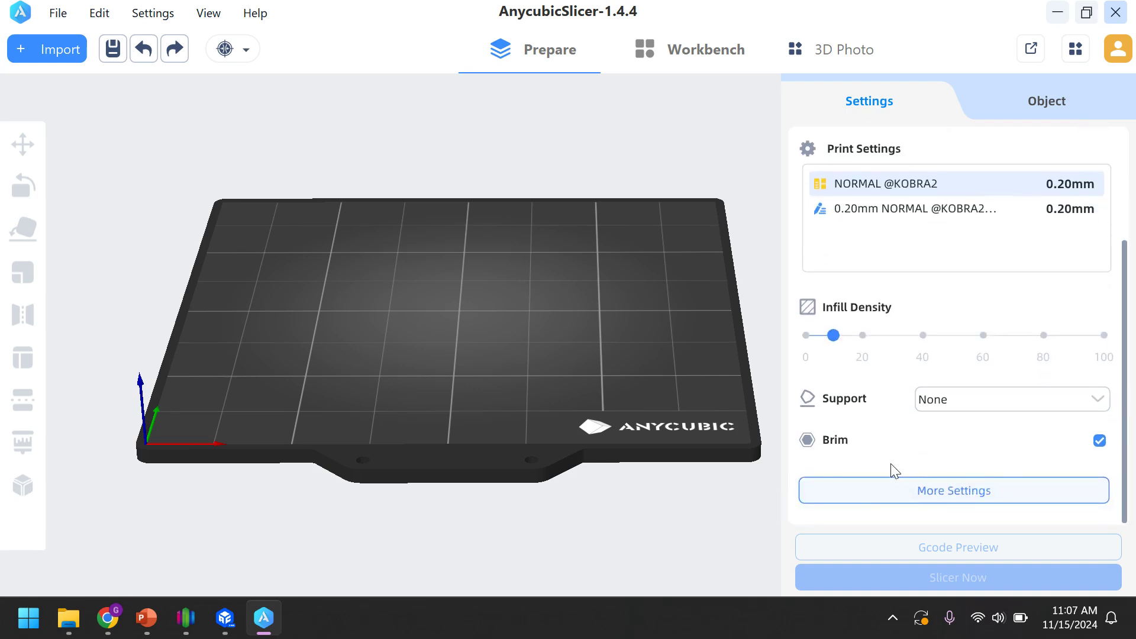
left_click(904, 497)
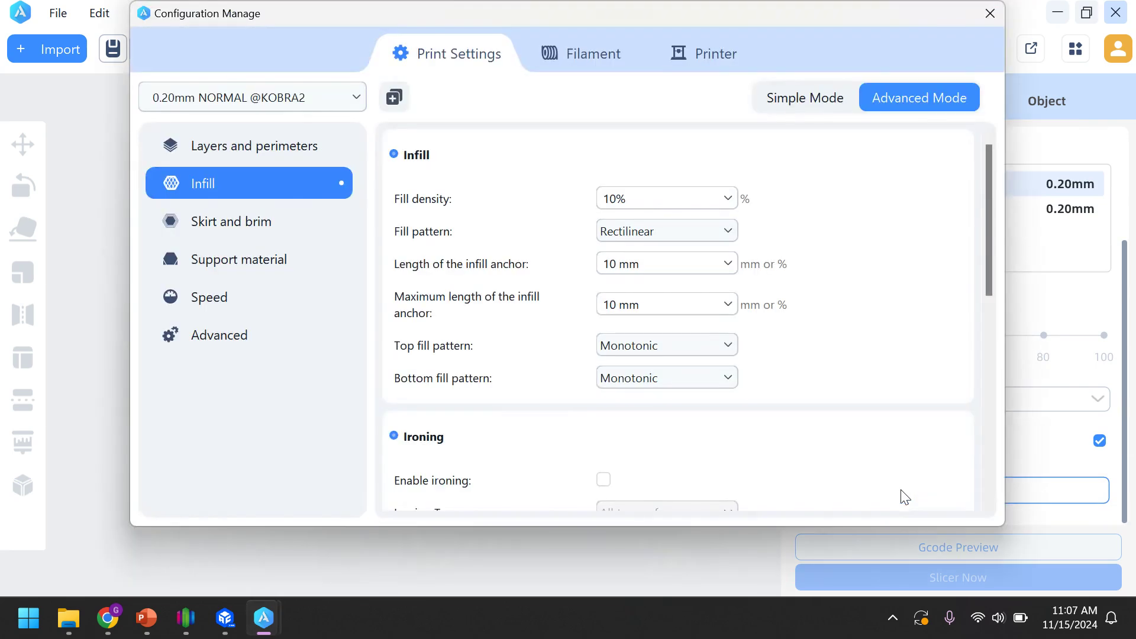
left_click(578, 55)
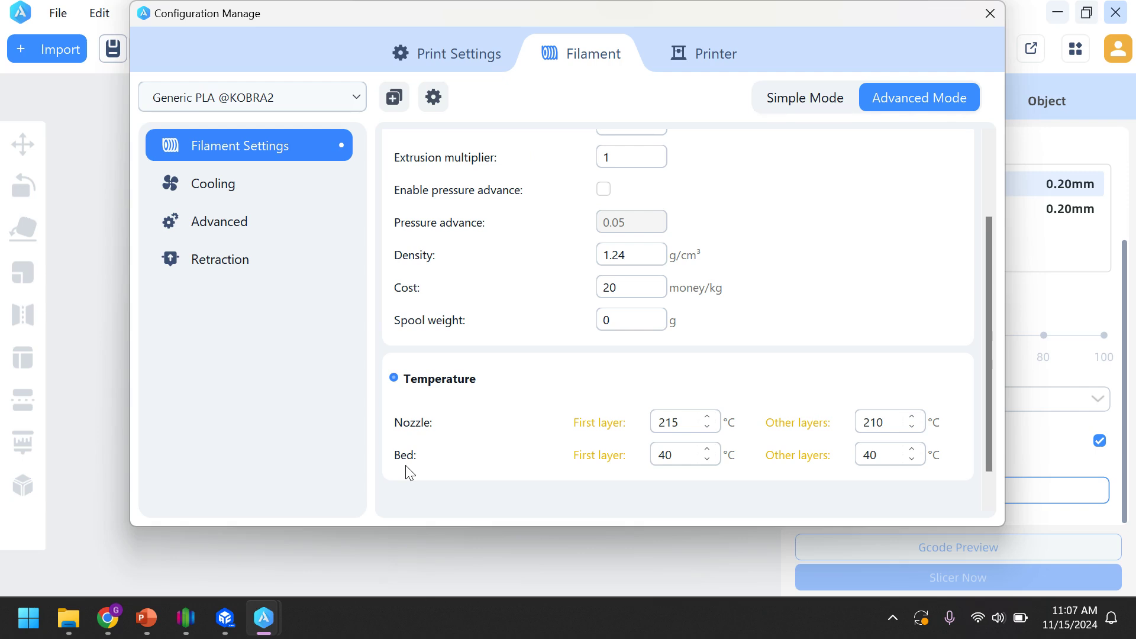
double_click(666, 455)
type("60")
double_click(875, 454)
type("60")
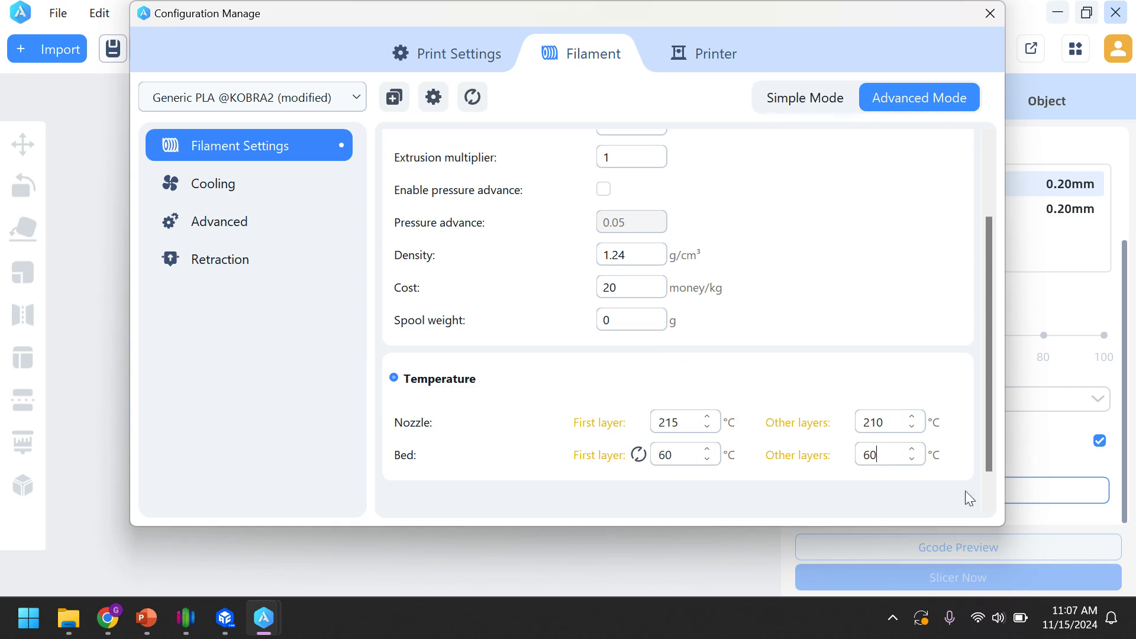
left_click(928, 503)
- Close the configuration window and switch the machine back to Anycubic Kobra 2 Pro
left_click(990, 13)
scroll(938, 201, "up", 3)
left_click(964, 188)
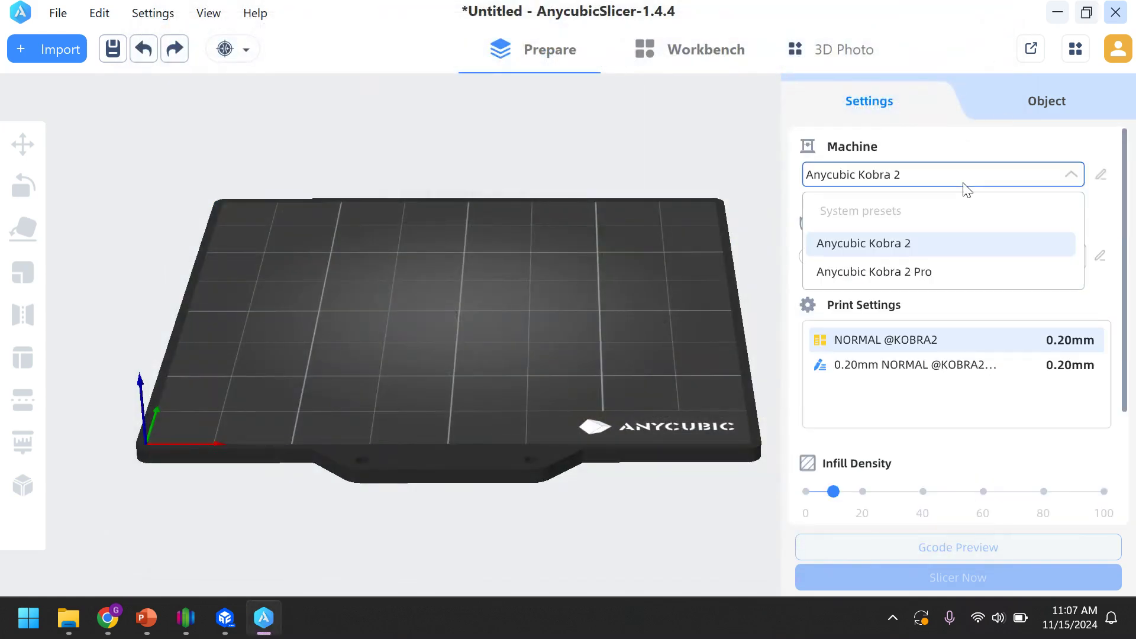
left_click(885, 273)
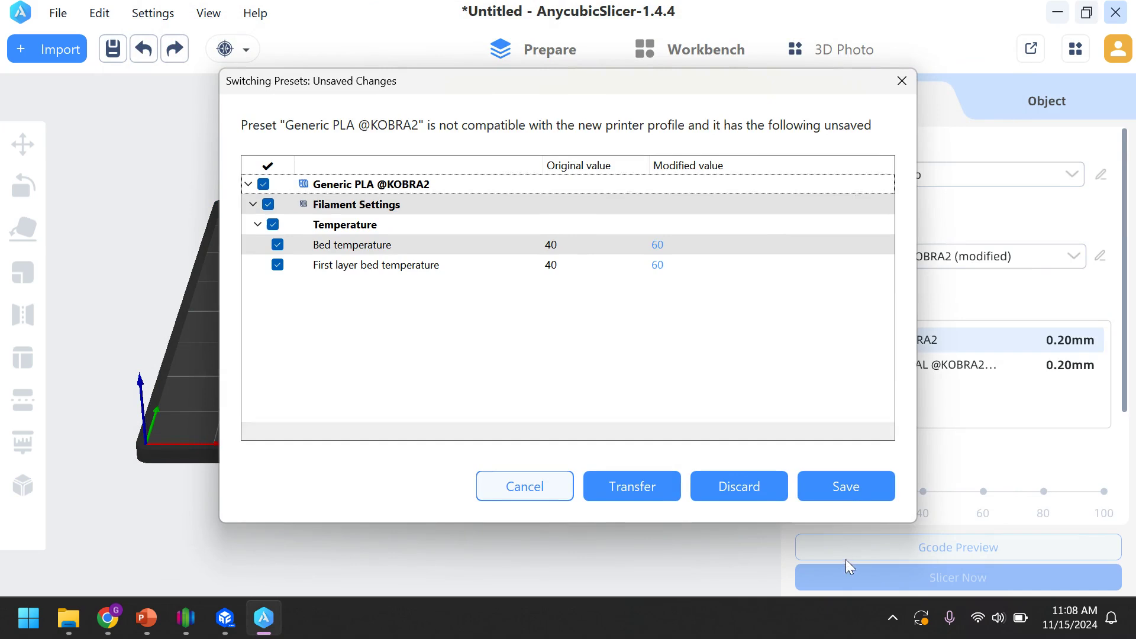
- Save the modified filament temperatures as a new preset named PLA-215-60
left_click(835, 491)
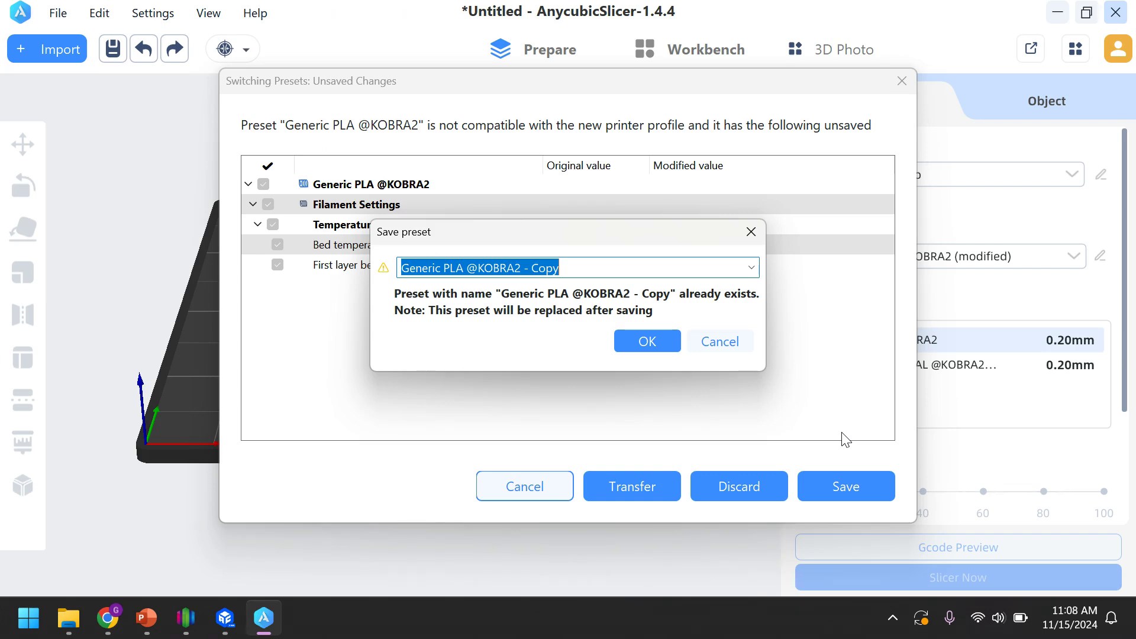
type("PLA")
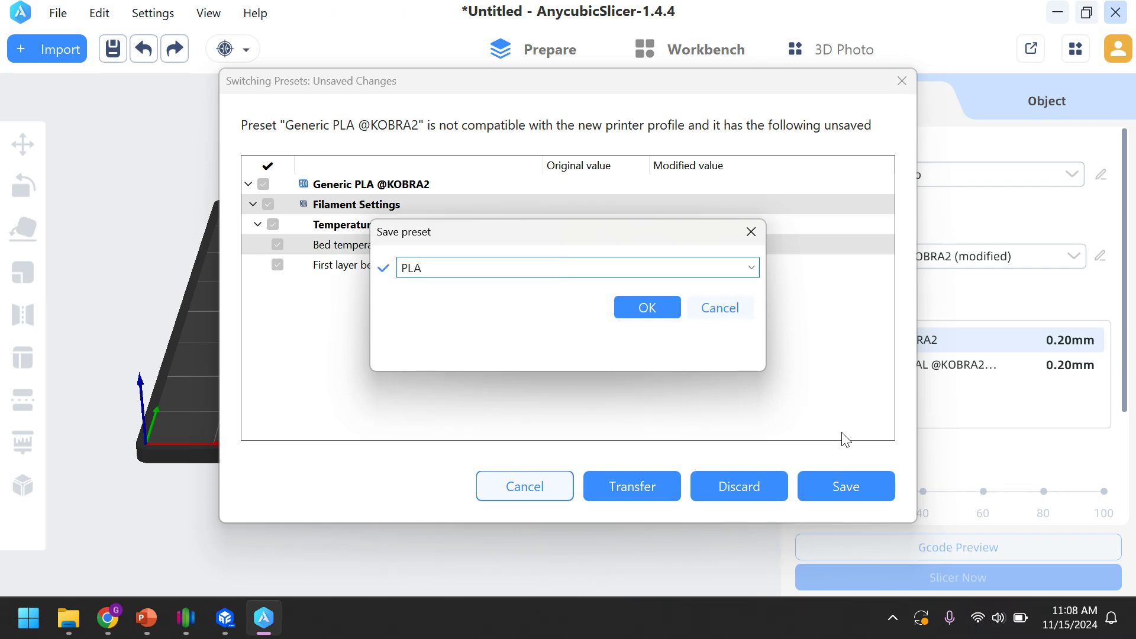
type("-215-60")
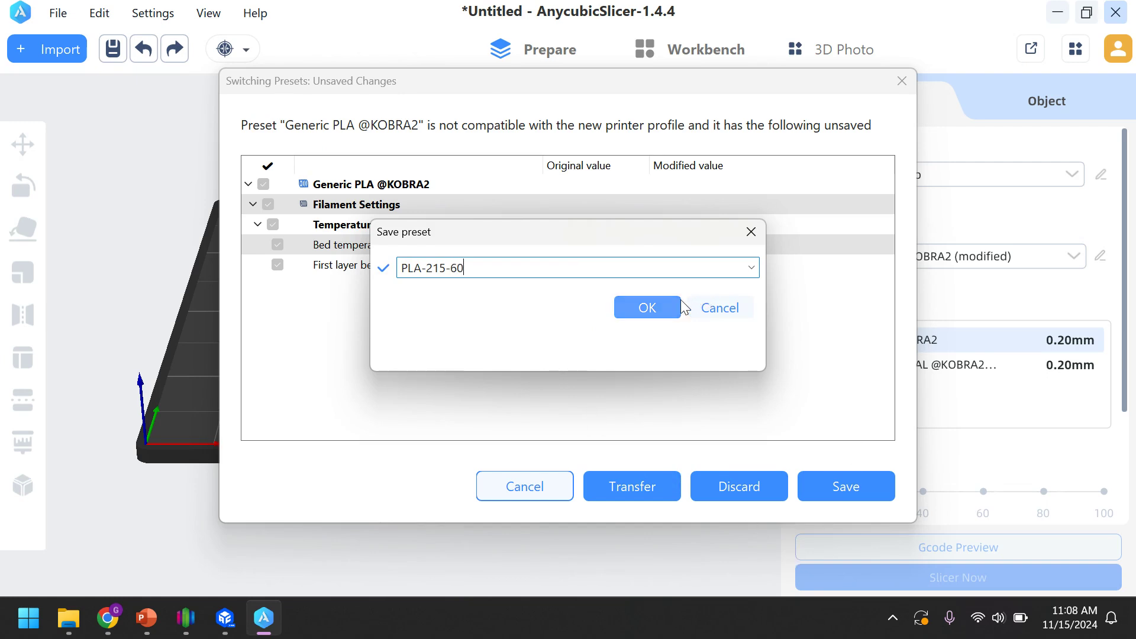
left_click(647, 308)
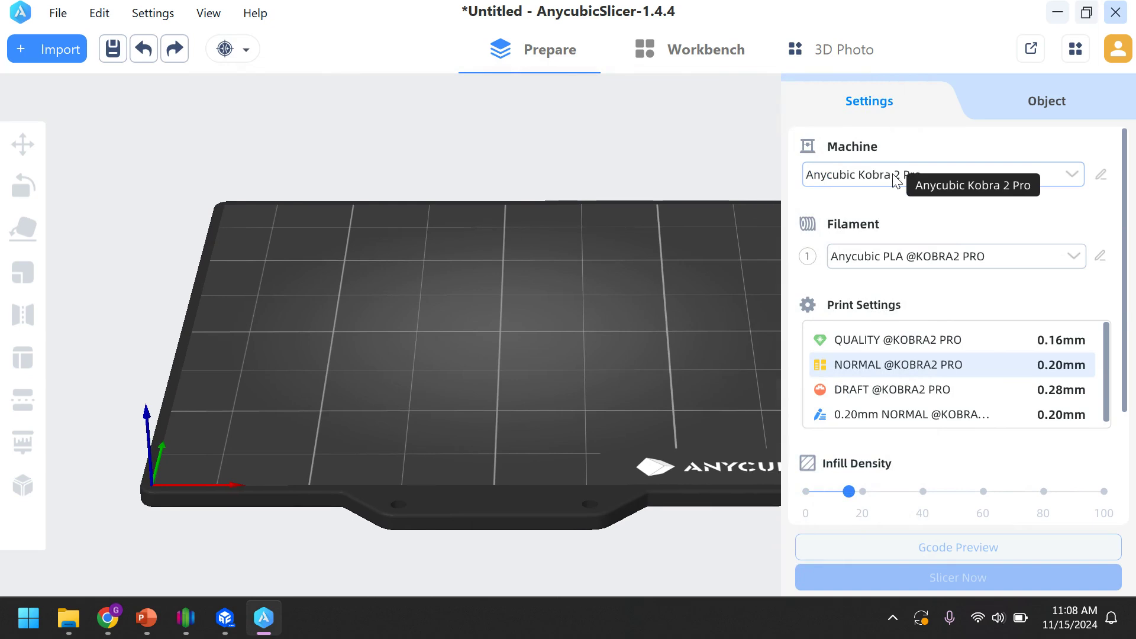
- Review the Kobra 2 Pro's current filament settings in the configuration window, then close it
scroll(964, 412, "down", 1)
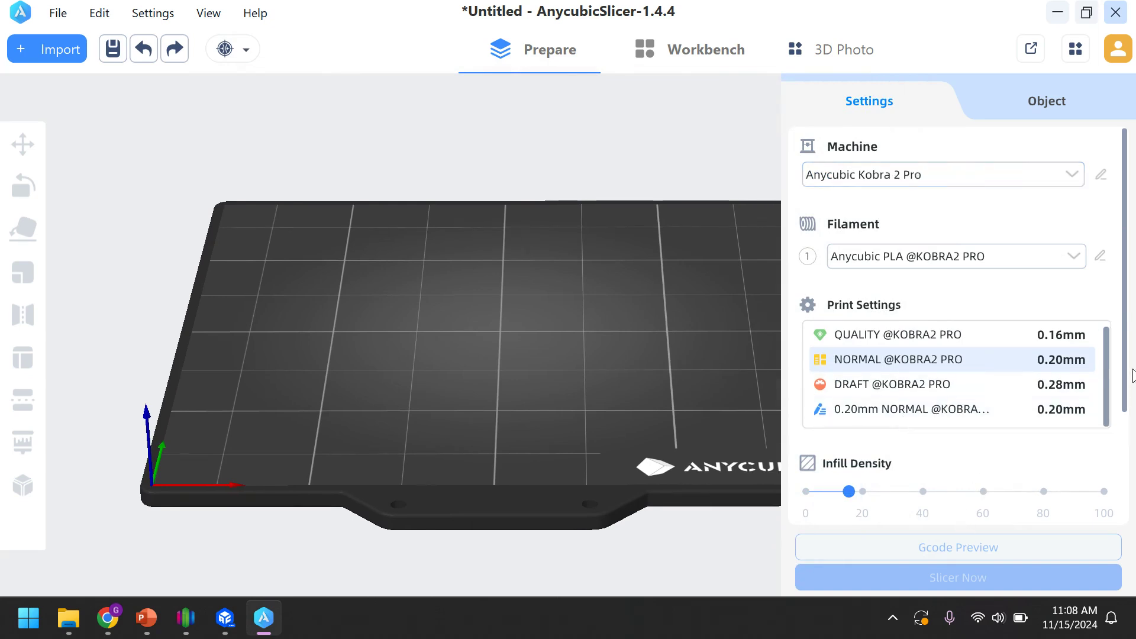
scroll(1124, 385, "down", 3)
left_click(955, 493)
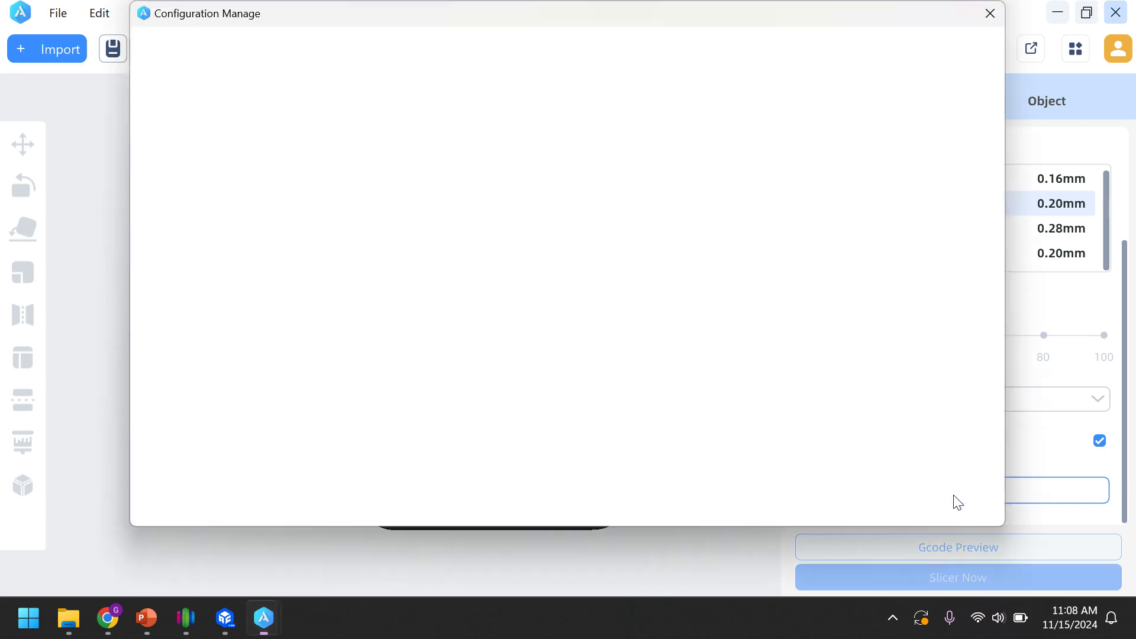
scroll(751, 363, "down", 5)
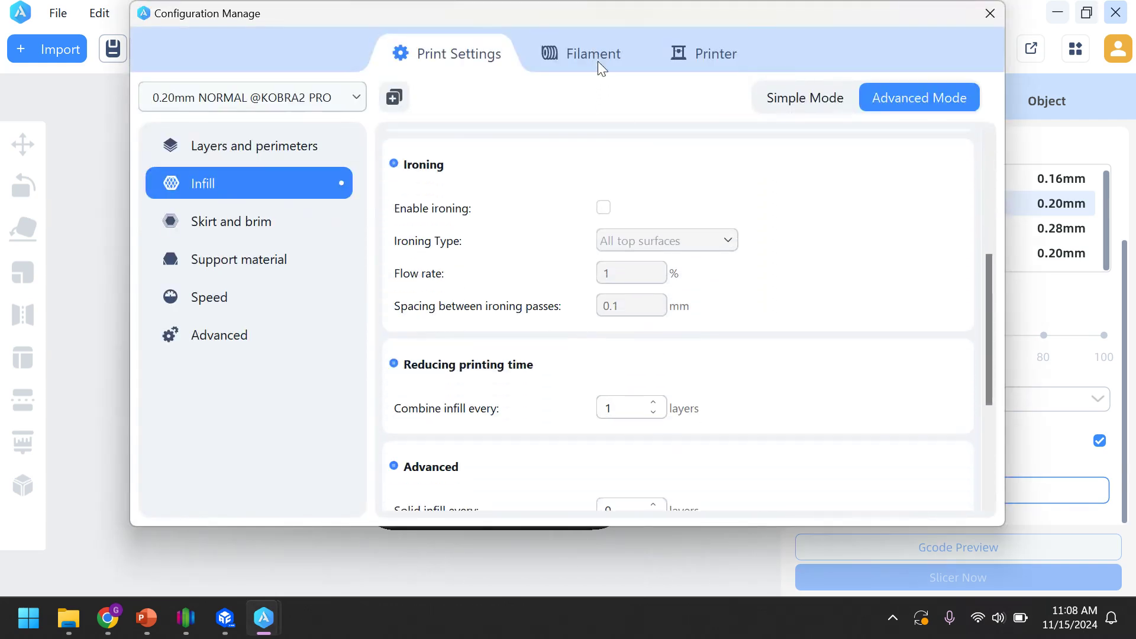
left_click(584, 51)
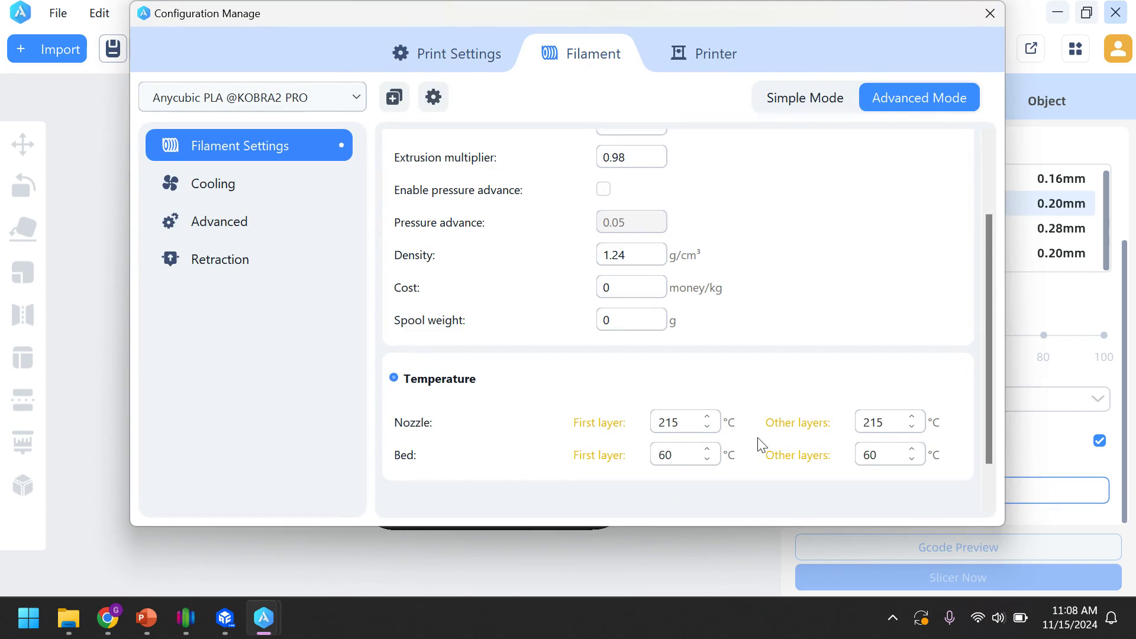
left_click(991, 16)
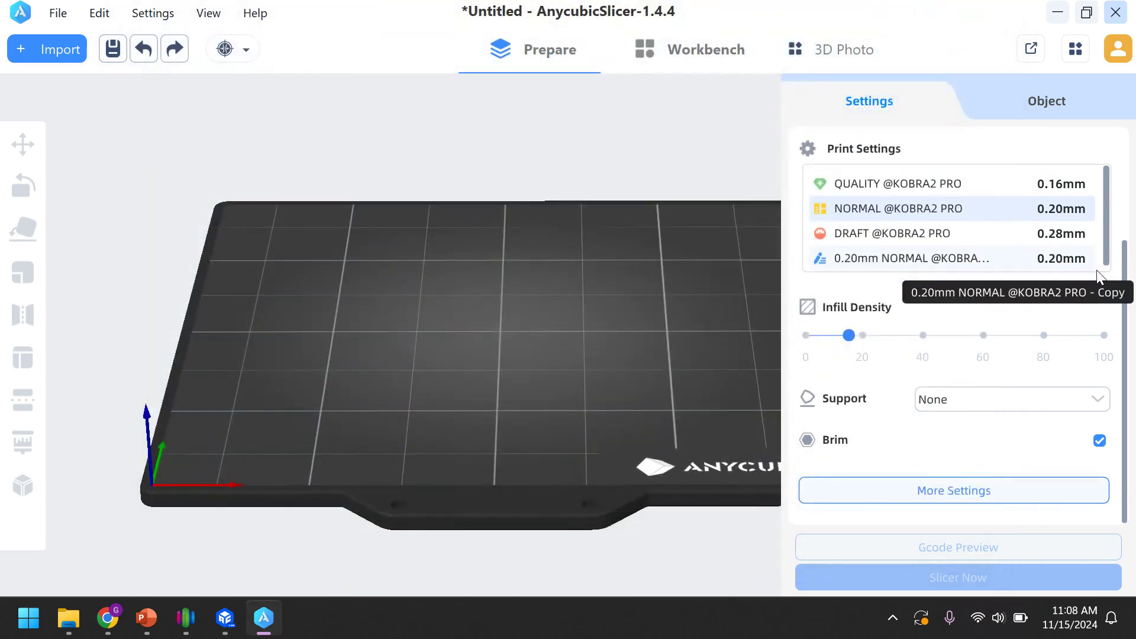
scroll(1122, 288, "up", 3)
left_click(979, 174)
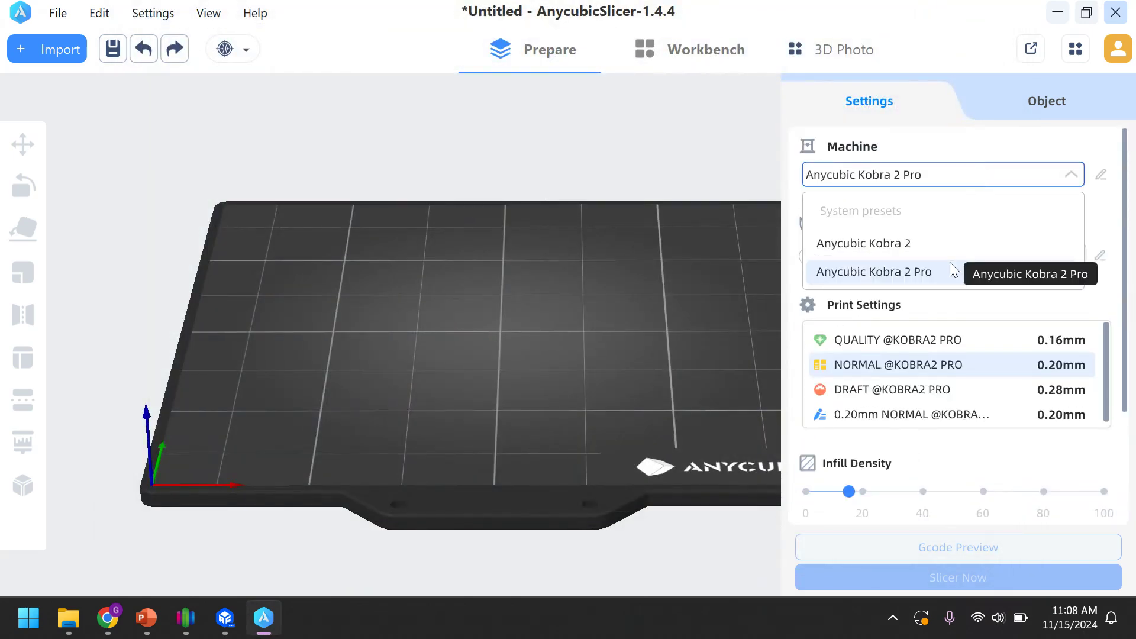
left_click(941, 244)
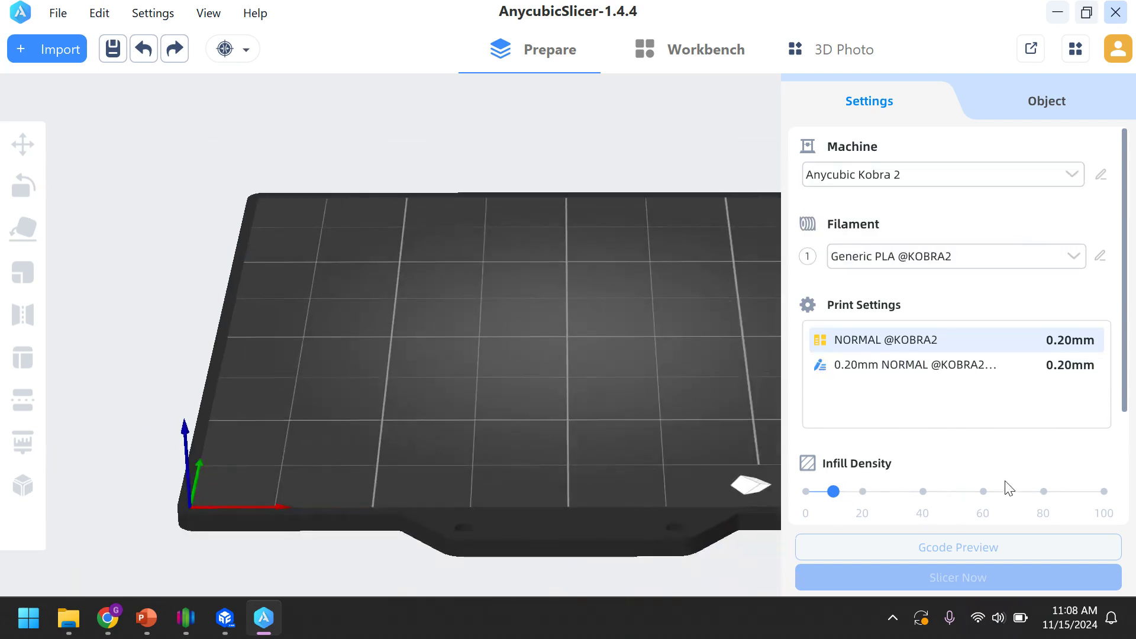
scroll(1006, 485, "down", 2)
left_click(992, 500)
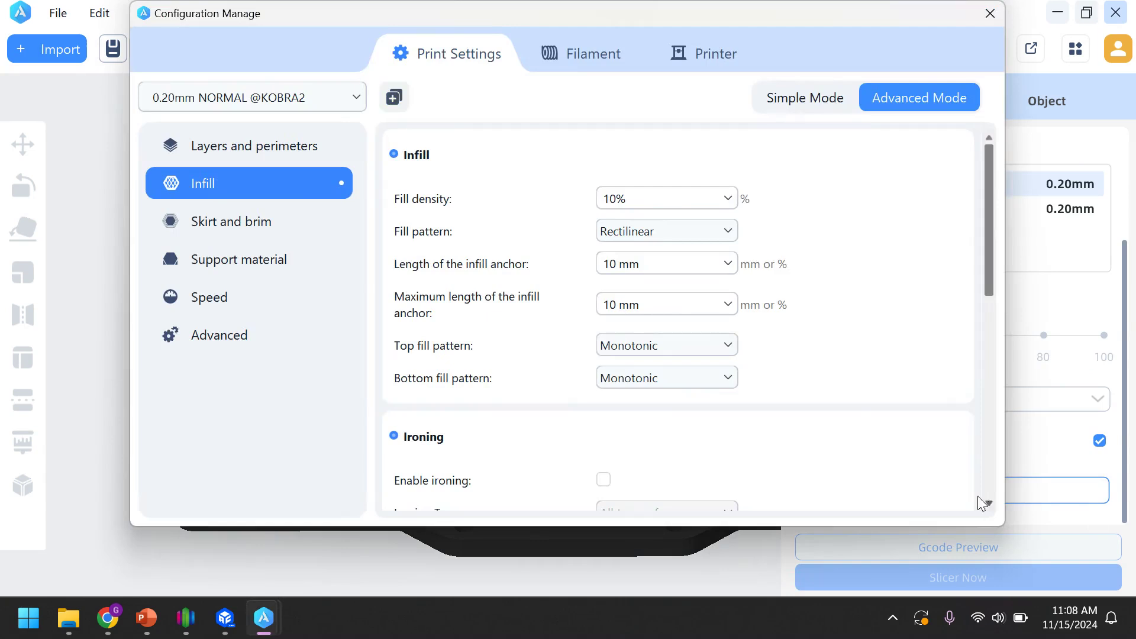
left_click(570, 57)
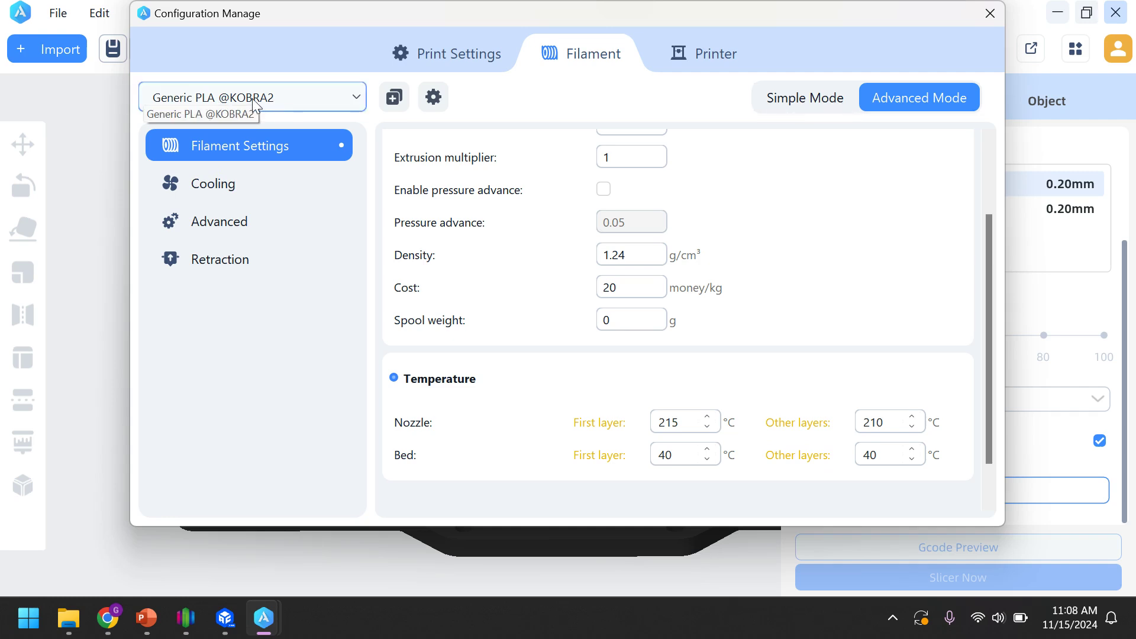
- Close the configuration window and select the PLA-215-60 filament preset for the Kobra 2
left_click(988, 20)
scroll(931, 317, "up", 3)
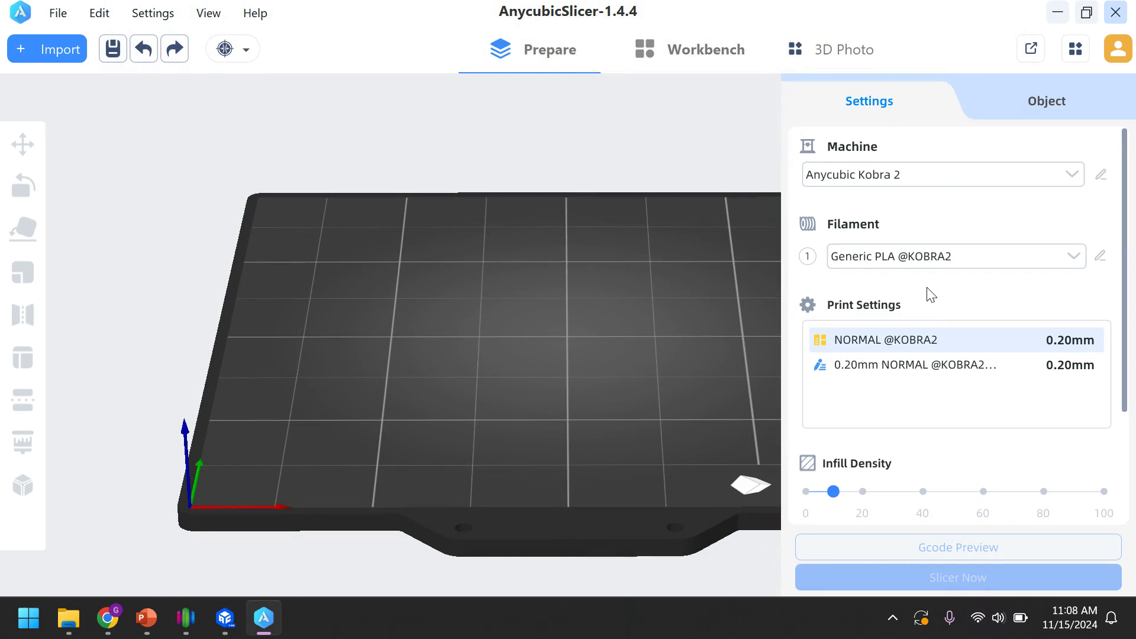
left_click(1074, 259)
scroll(973, 306, "down", 2)
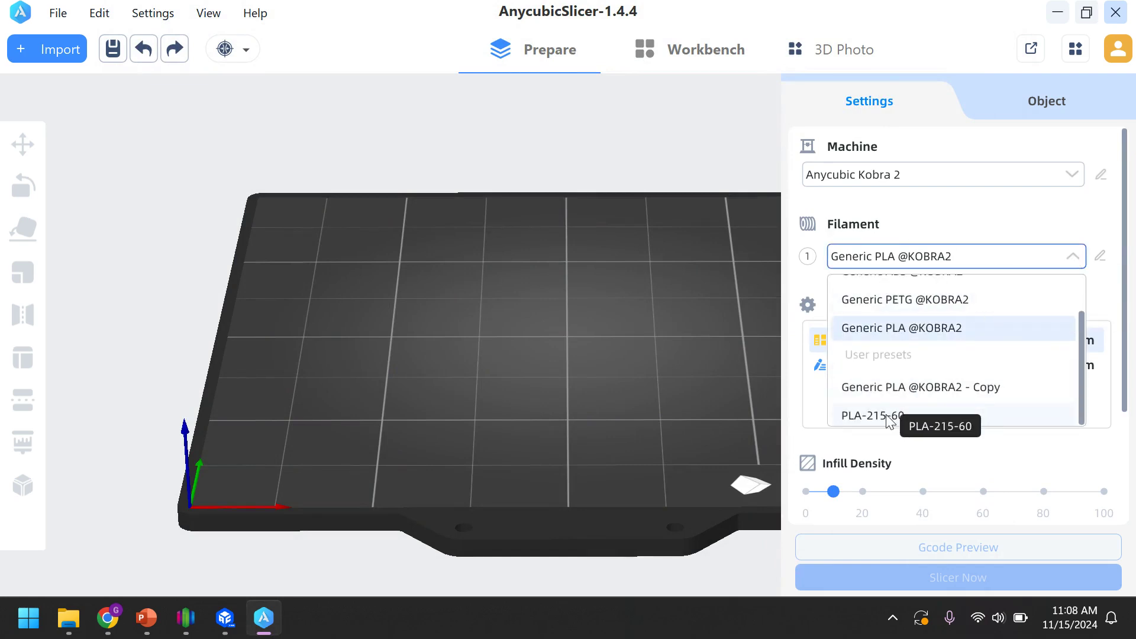
left_click(862, 418)
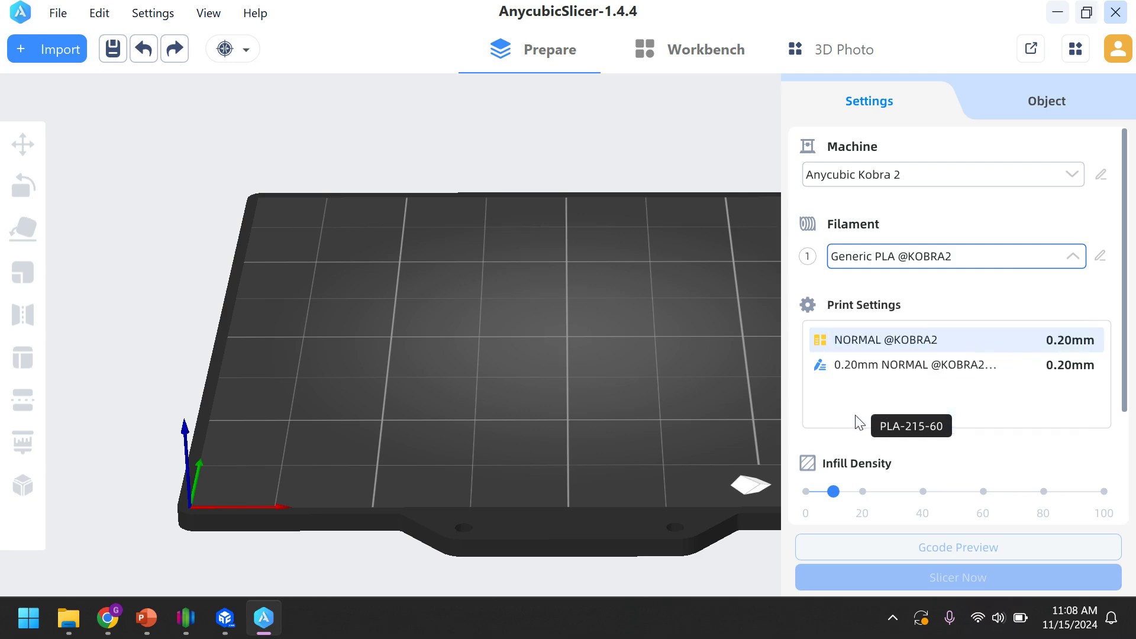
- Verify PLA-215-60 temperatures: nozzle 215/210 °C and bed 60 °C in the configuration window
scroll(1007, 317, "down", 3)
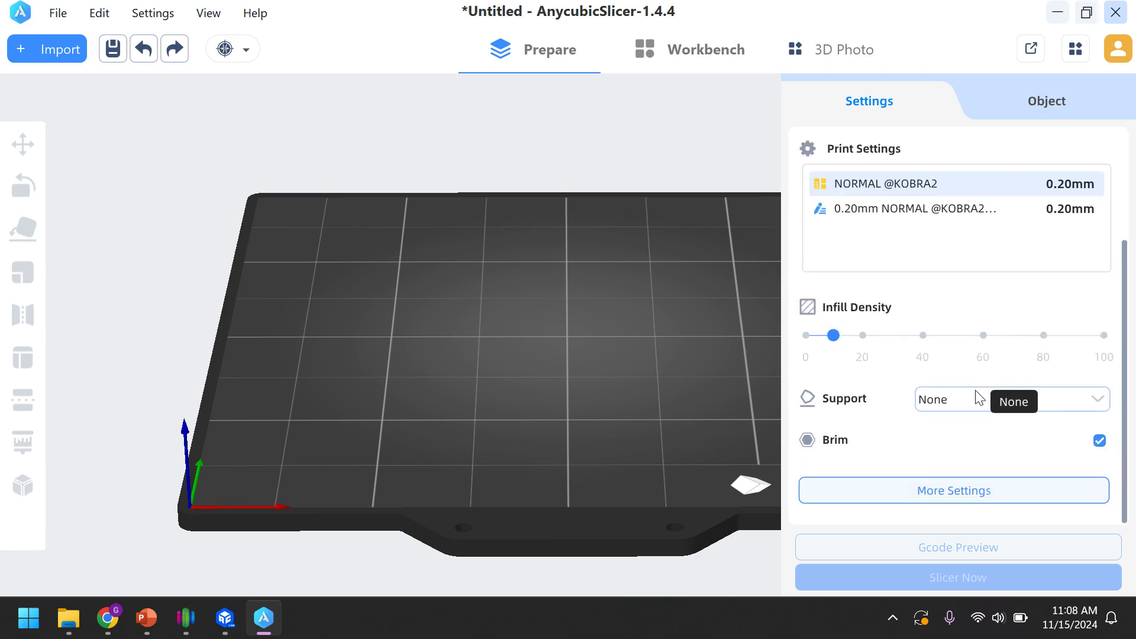
left_click(954, 496)
scroll(633, 337, "down", 2)
left_click(557, 58)
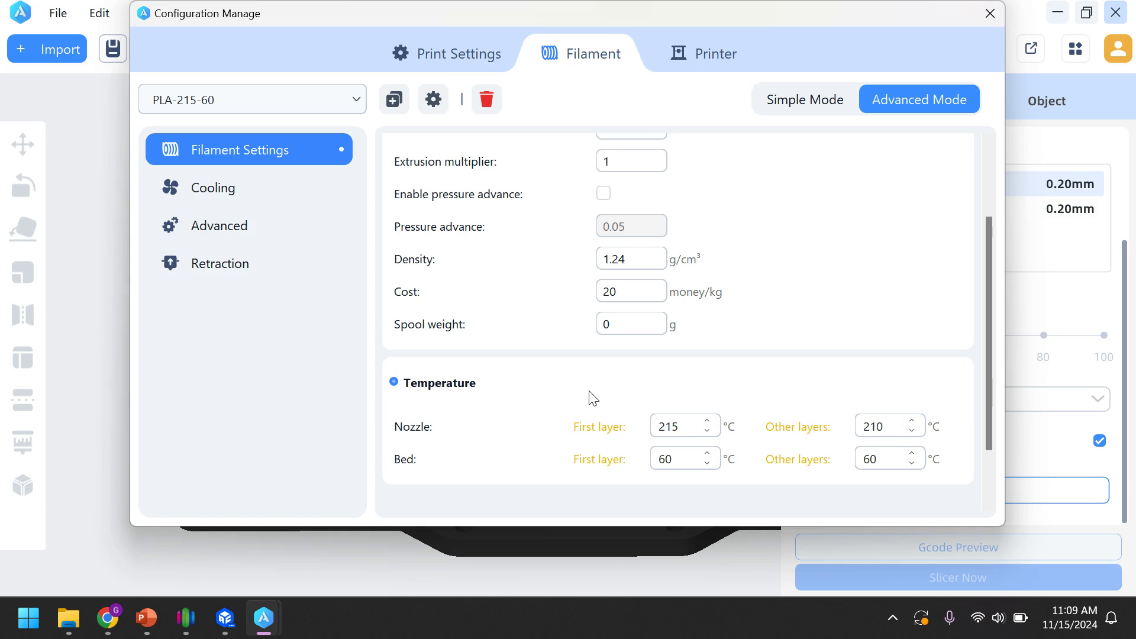
- Close the configuration window, select Anycubic Kobra 2 Pro, and zoom out to view the whole bed
left_click(990, 13)
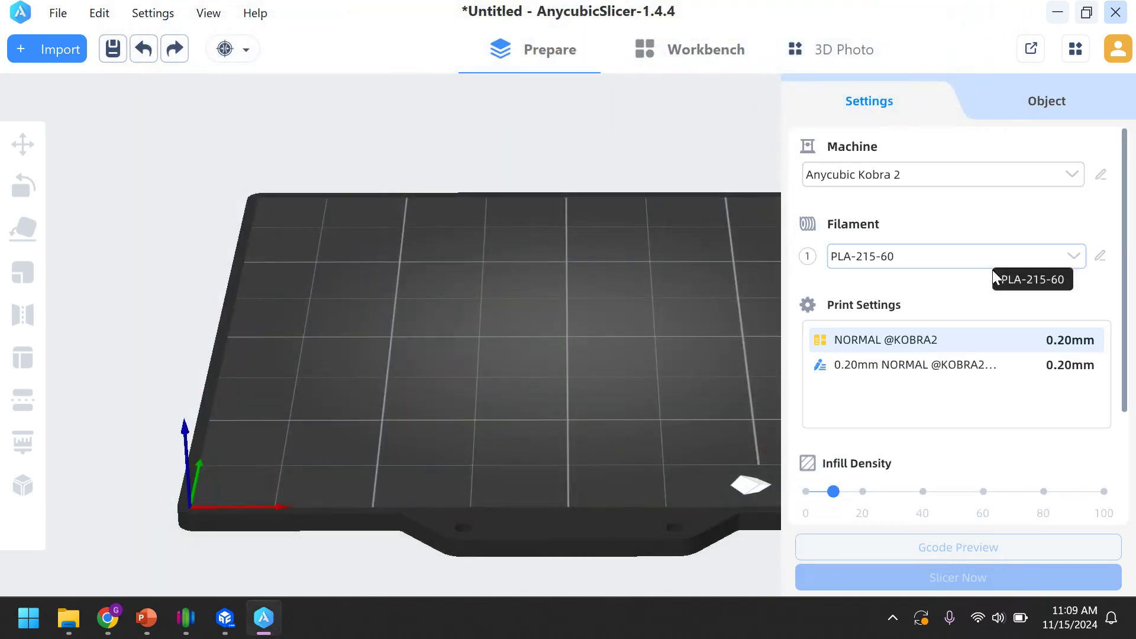
left_click(917, 177)
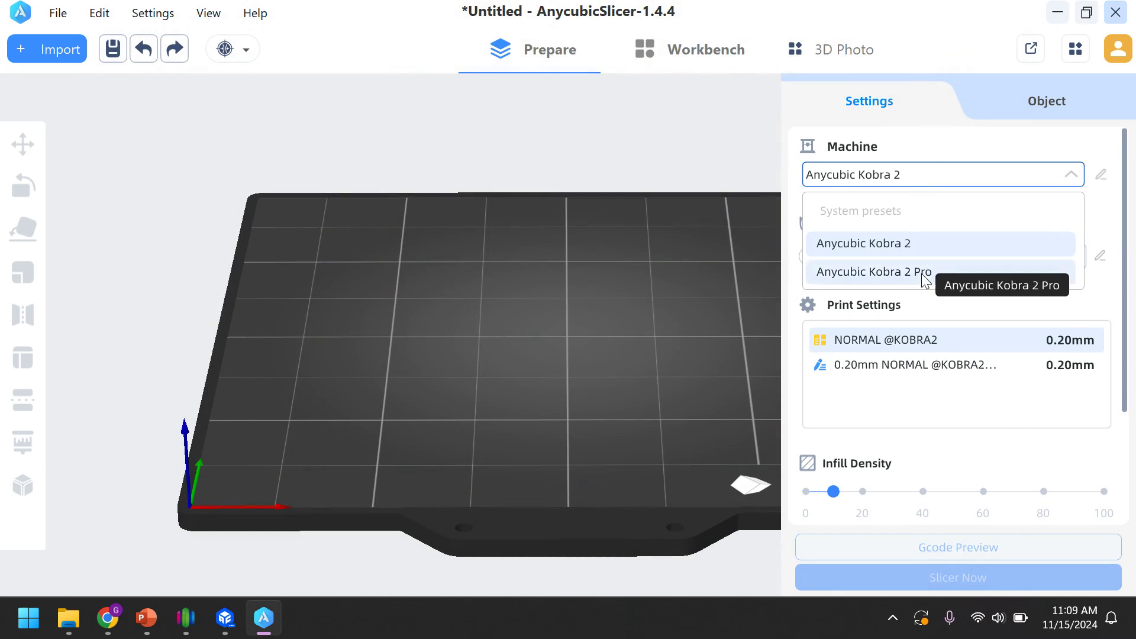
left_click(924, 274)
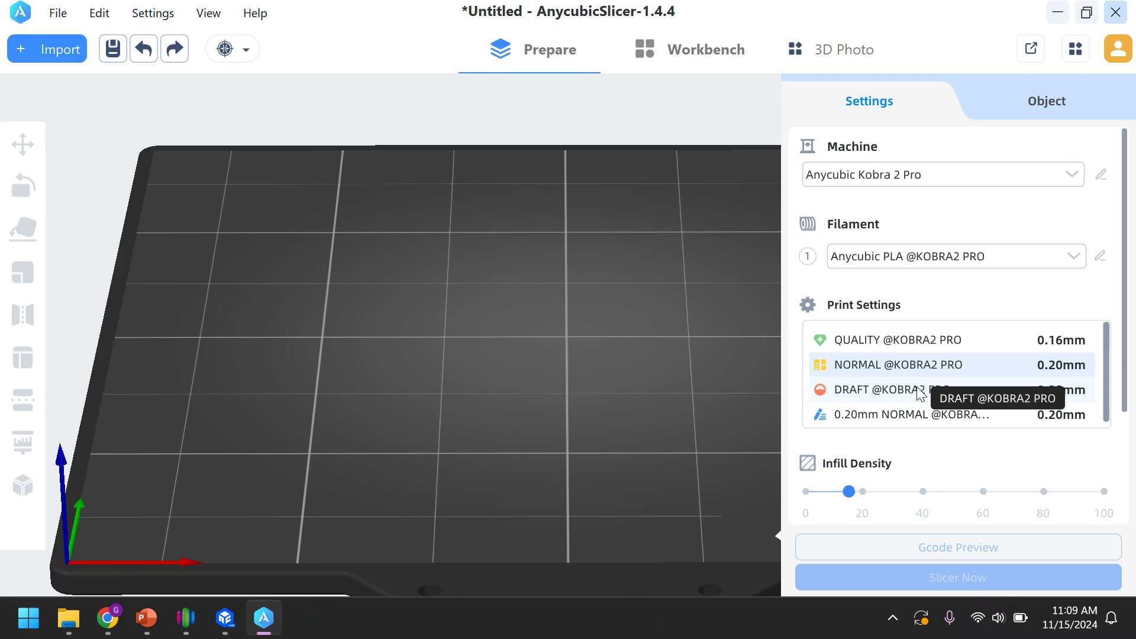
scroll(513, 307, "down", 5)
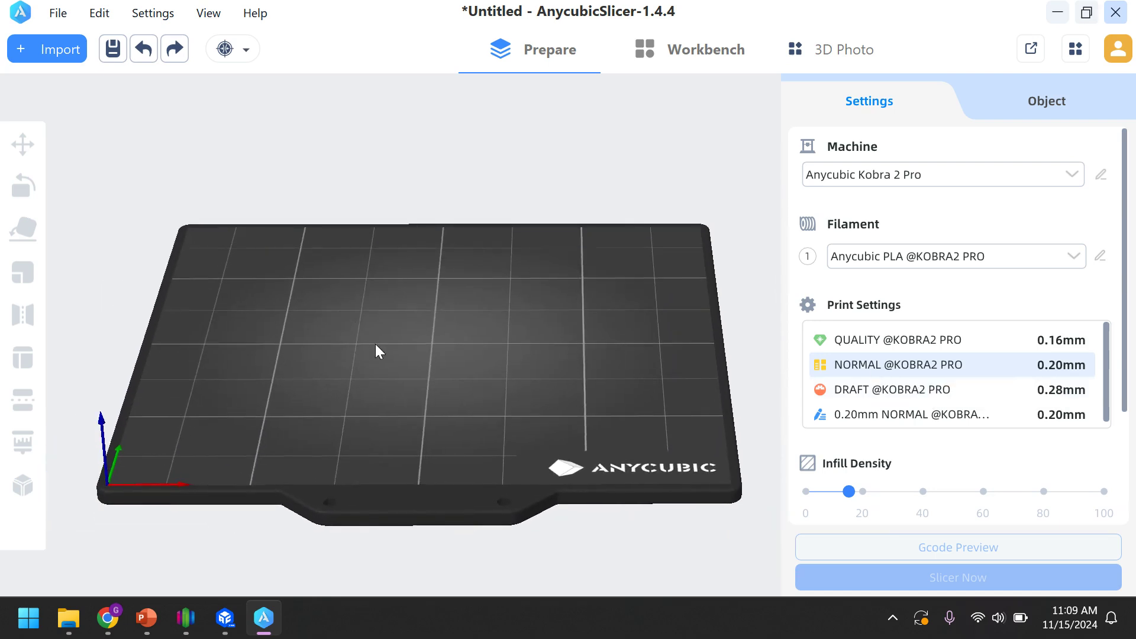
right_click_drag(385, 342, 360, 360)
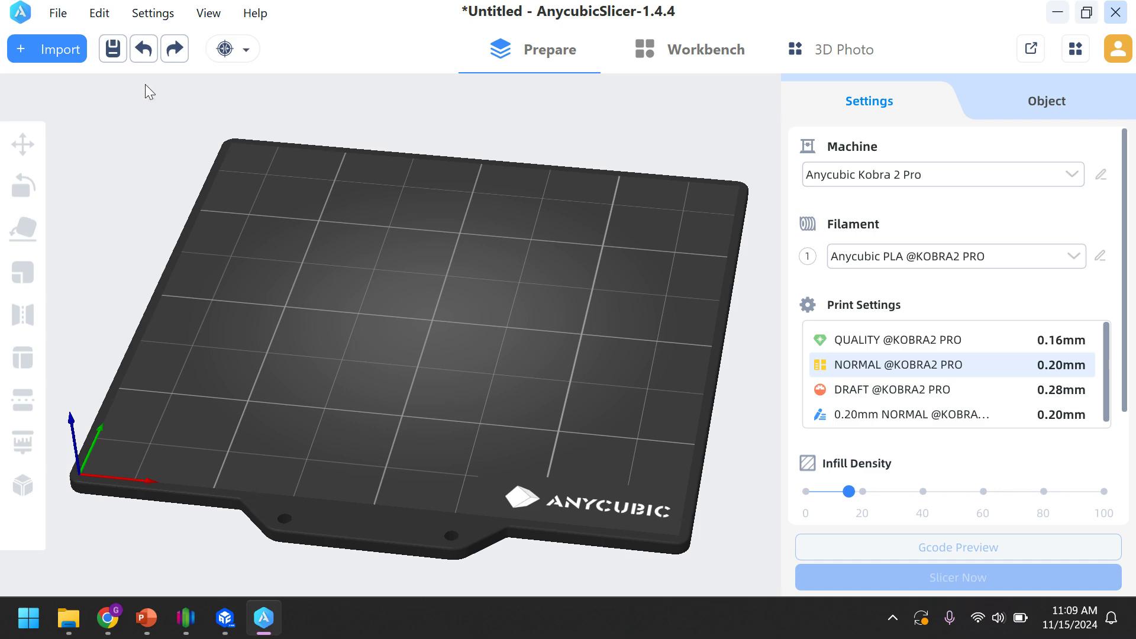
- Import the triangular 120 x 30 x 12 mm part STL from Downloads onto the build plate
left_click(57, 57)
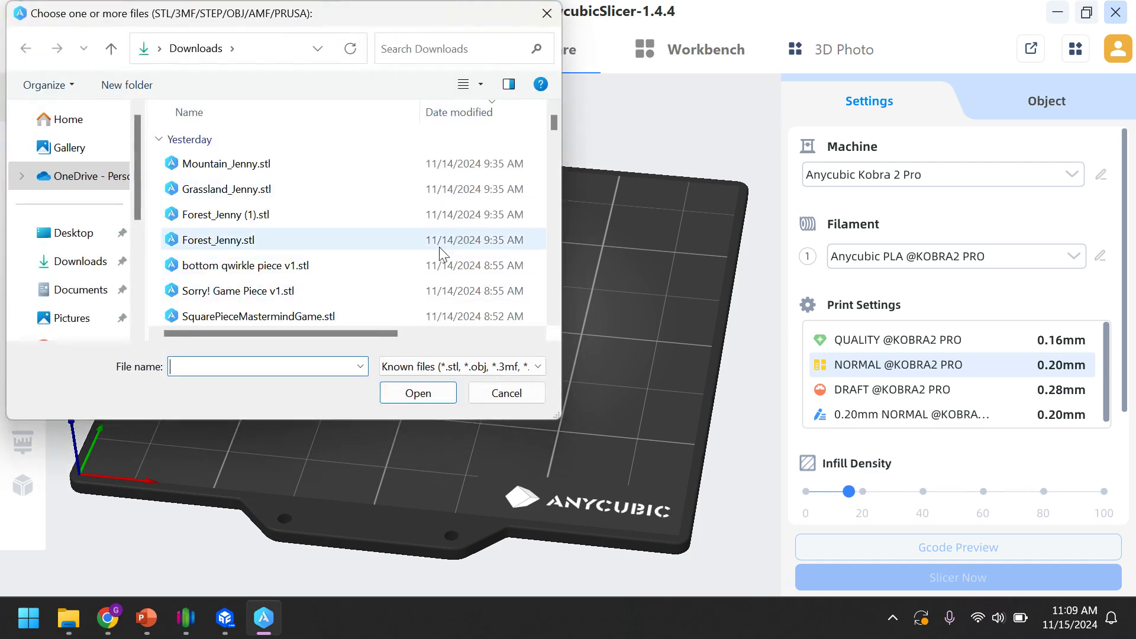
scroll(299, 287, "down", 1)
scroll(299, 287, "down", 1)
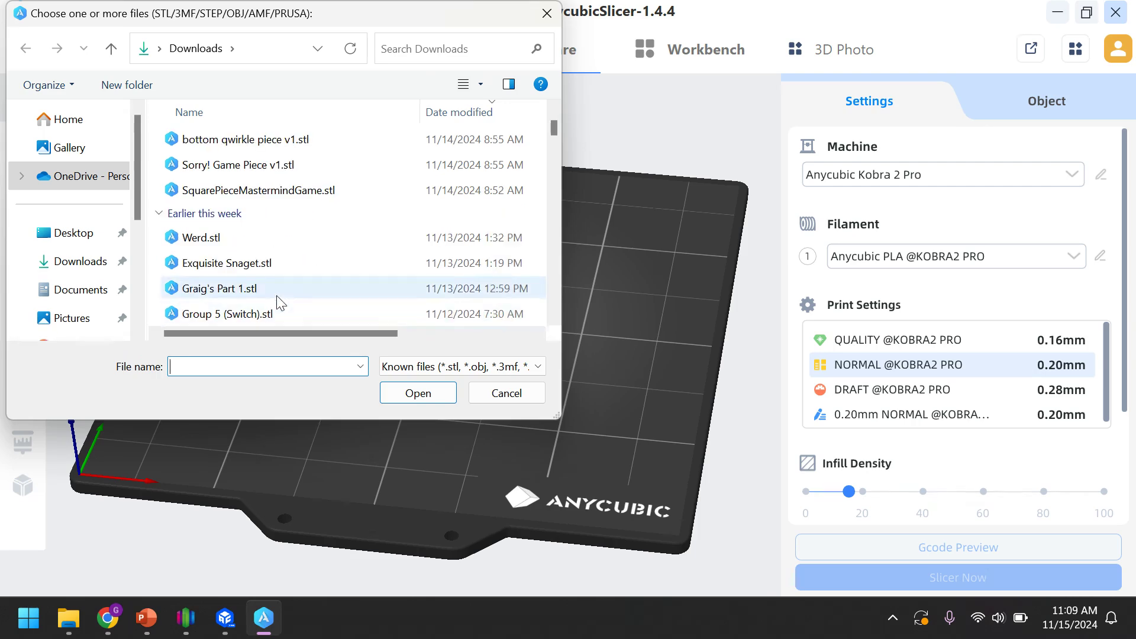
left_click(279, 293)
left_click(384, 396)
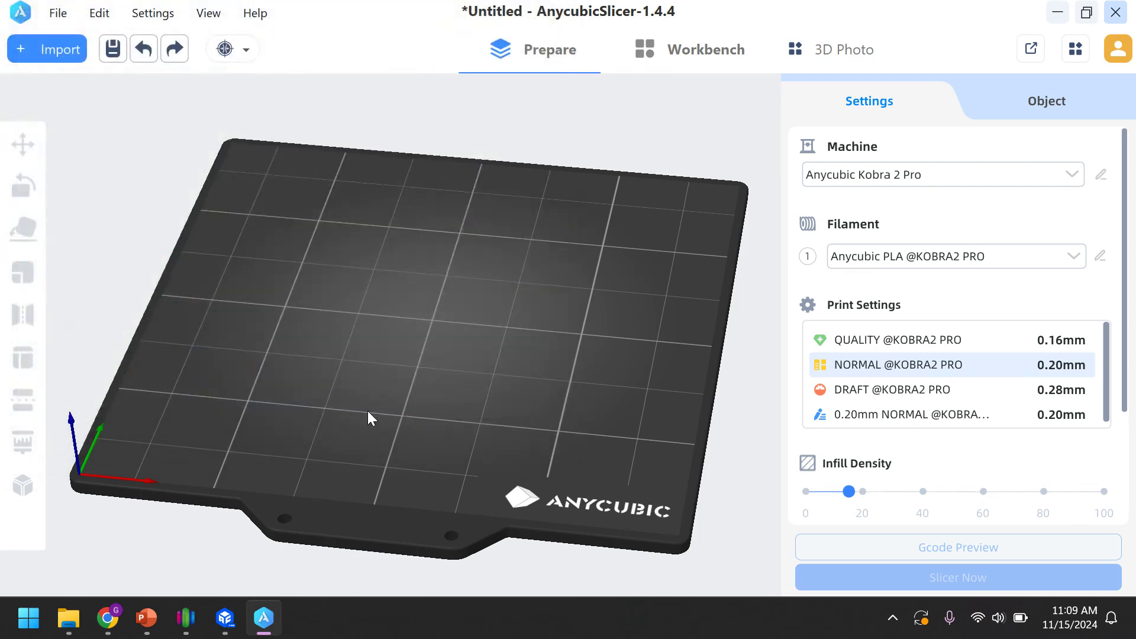
right_click_drag(453, 431, 499, 490)
middle_click_drag(498, 482, 537, 515)
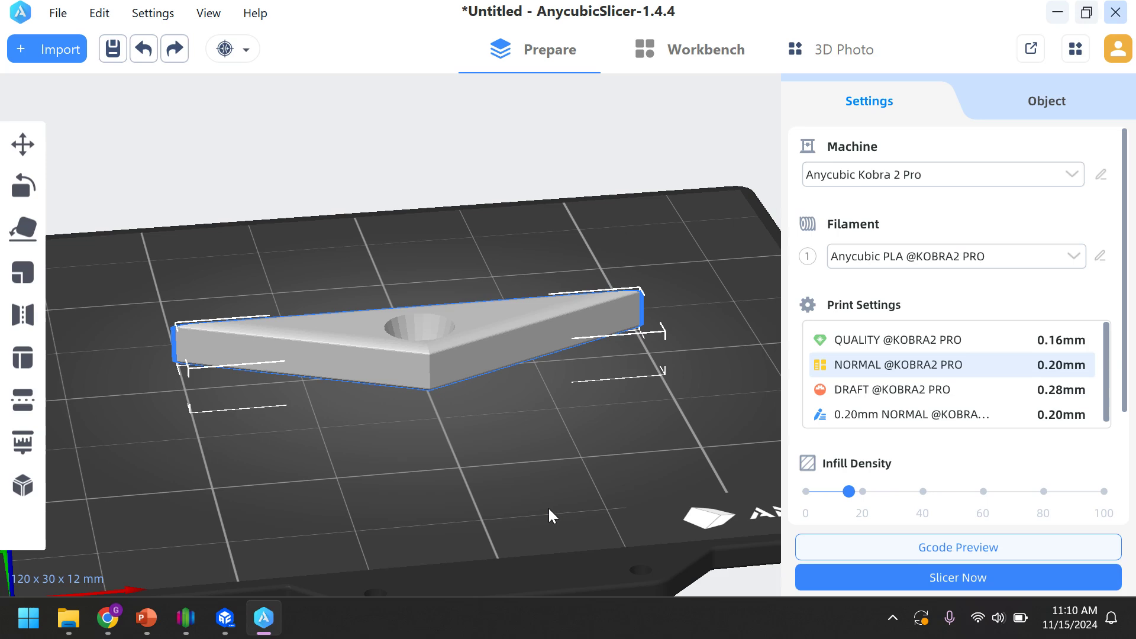
- Import Temple-Of-Puffnathrax-08b.stl from the Desktop folder onto the build plate
left_click(66, 53)
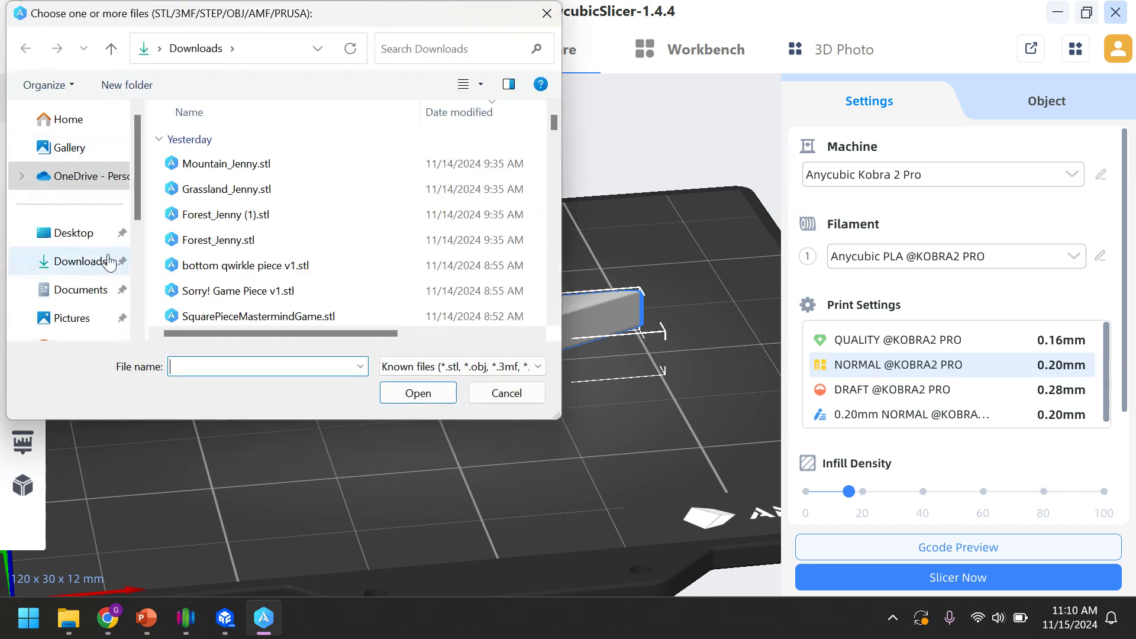
scroll(74, 248, "down", 1)
left_click(71, 178)
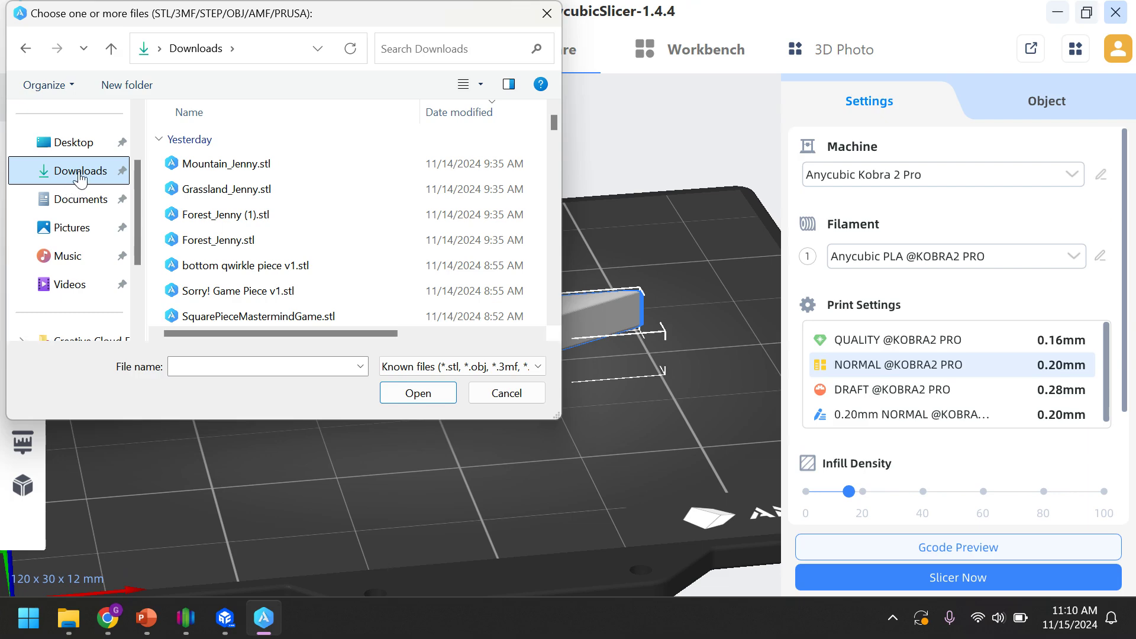
scroll(438, 204, "down", 3)
scroll(415, 208, "up", 3)
left_click(71, 142)
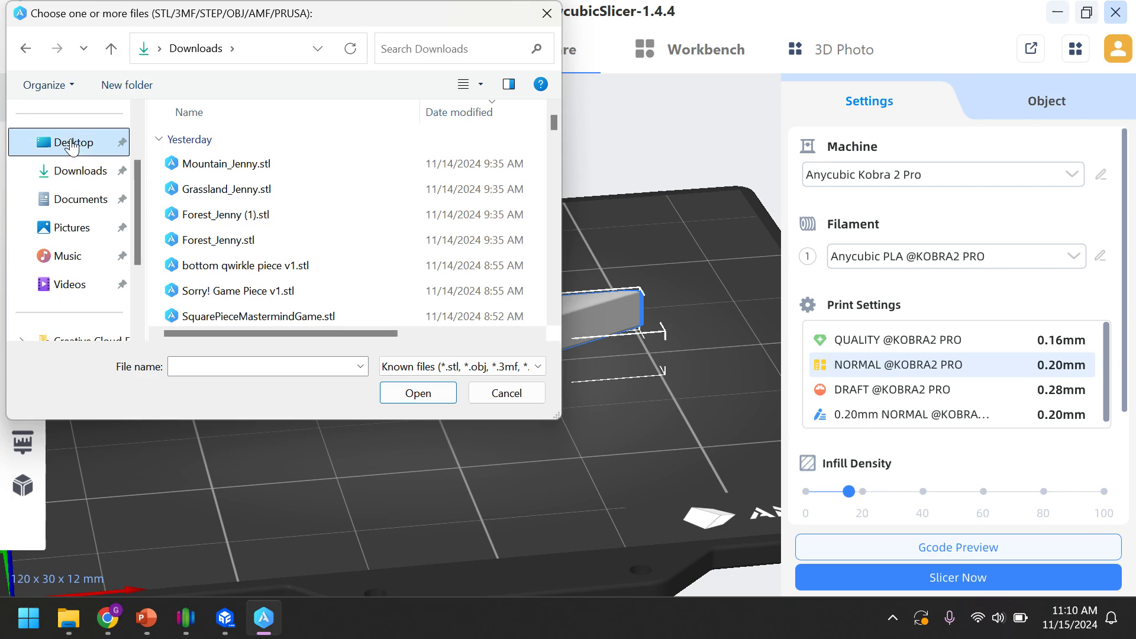
scroll(372, 214, "down", 4)
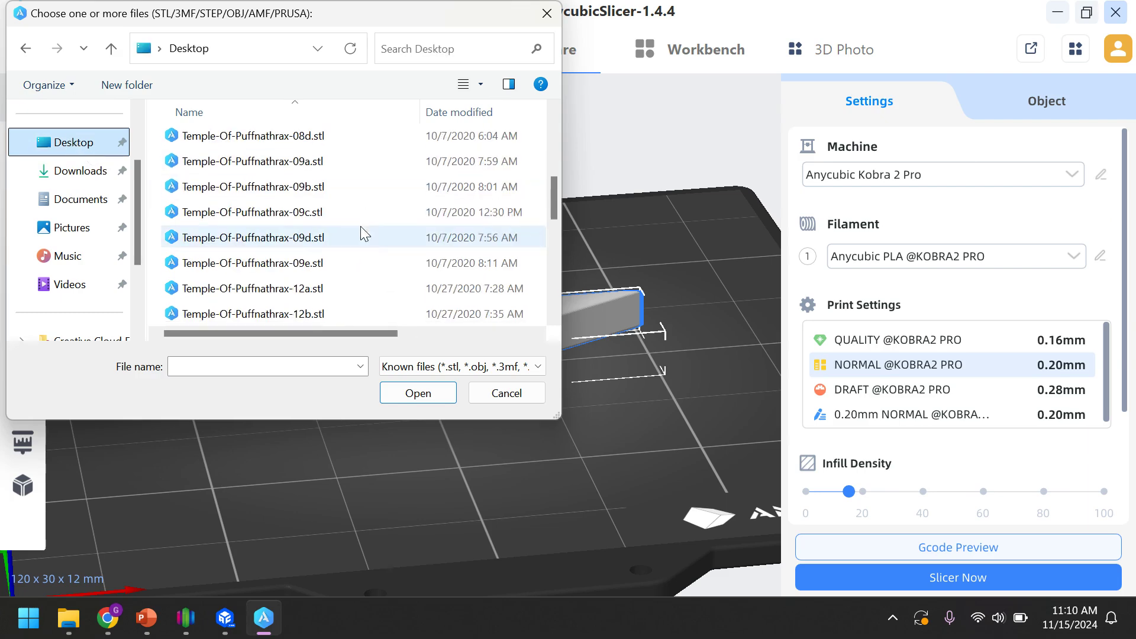
scroll(344, 227, "up", 2)
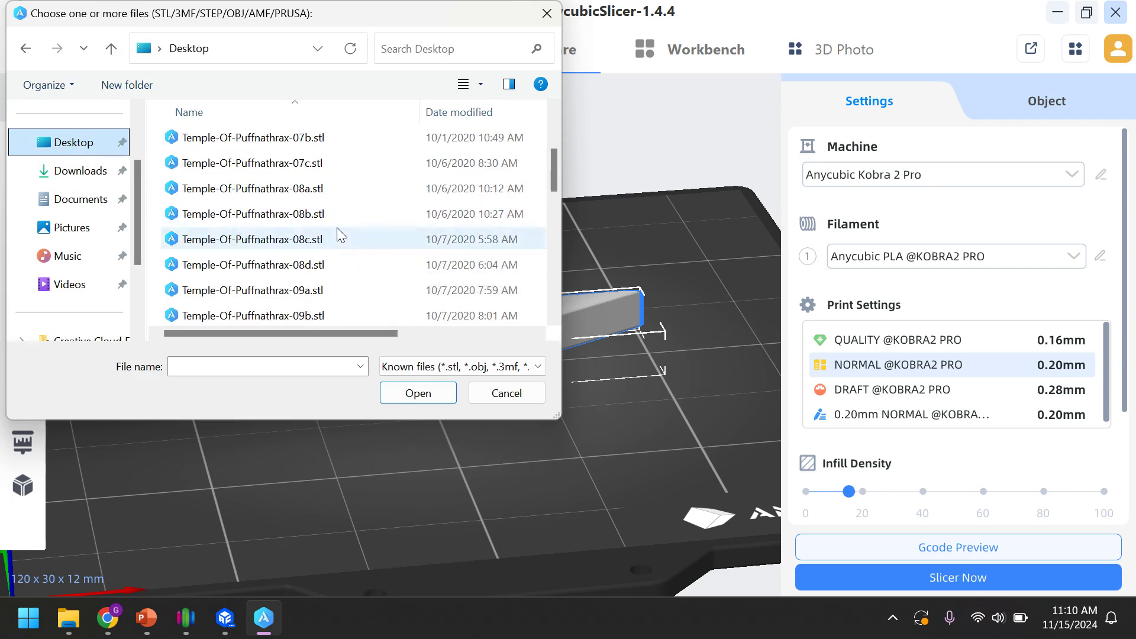
left_click(295, 217)
double_click(294, 218)
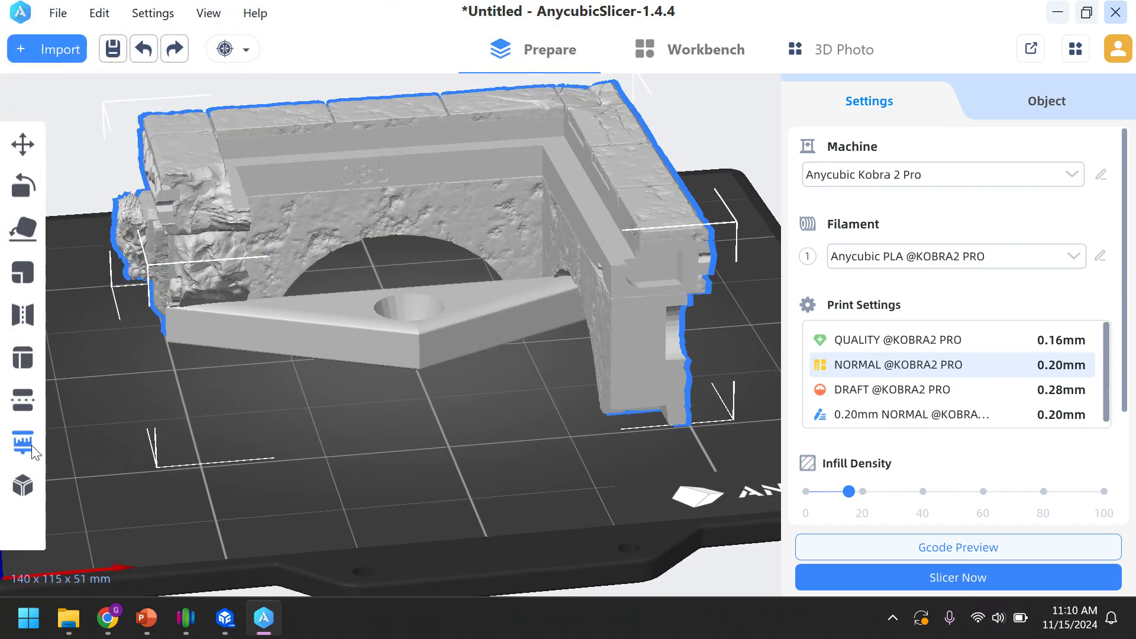
- Auto-arrange the 08b archway on the bed with the Layout tool at 6.00 mm spacing
left_click_drag(435, 516, 444, 397)
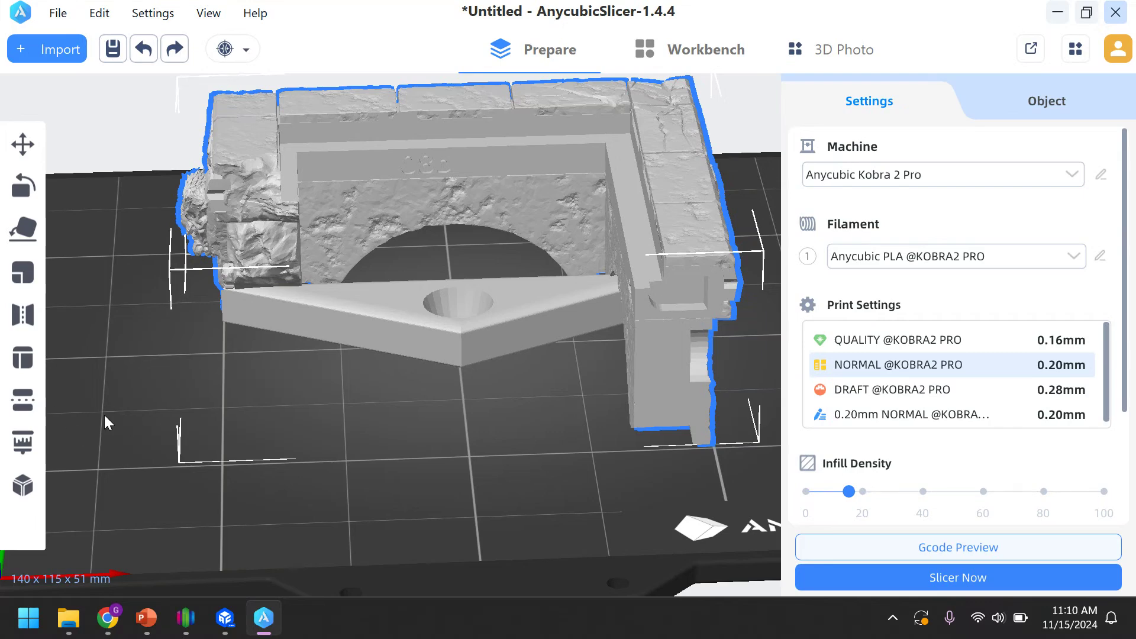
left_click_drag(105, 414, 245, 467)
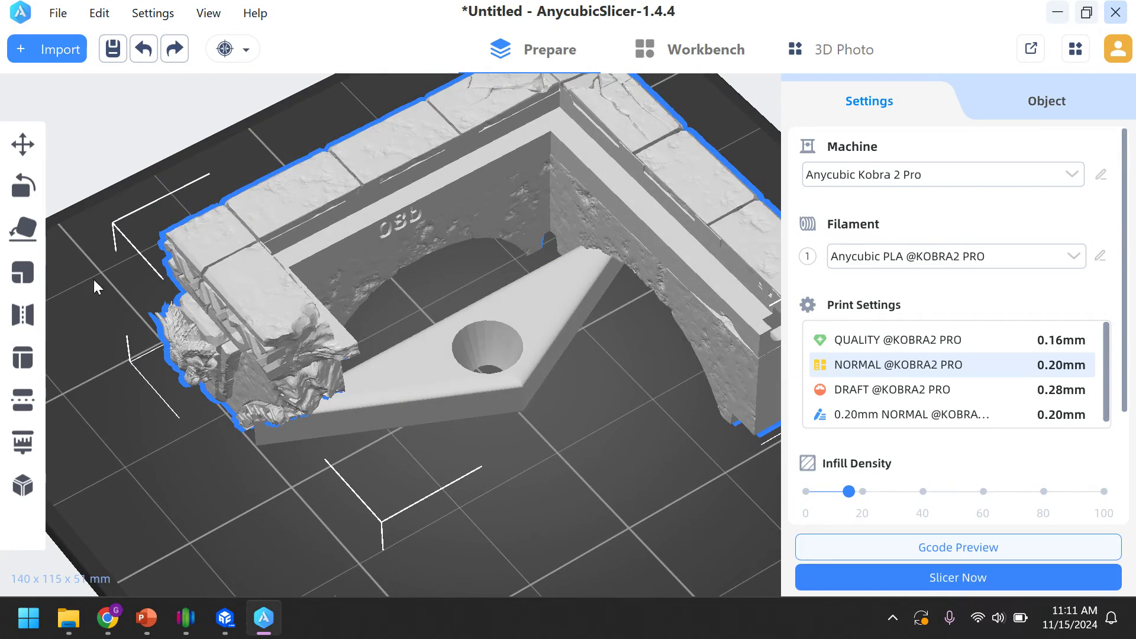
left_click(23, 358)
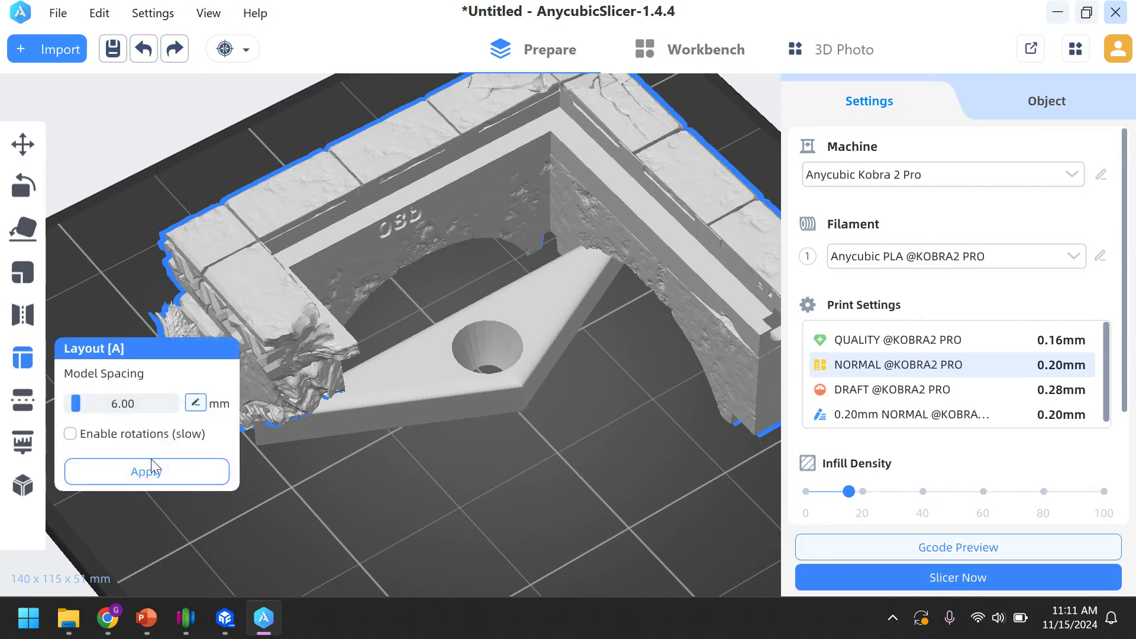
left_click(158, 473)
left_click_drag(497, 499, 530, 468)
scroll(1124, 363, "down", 3)
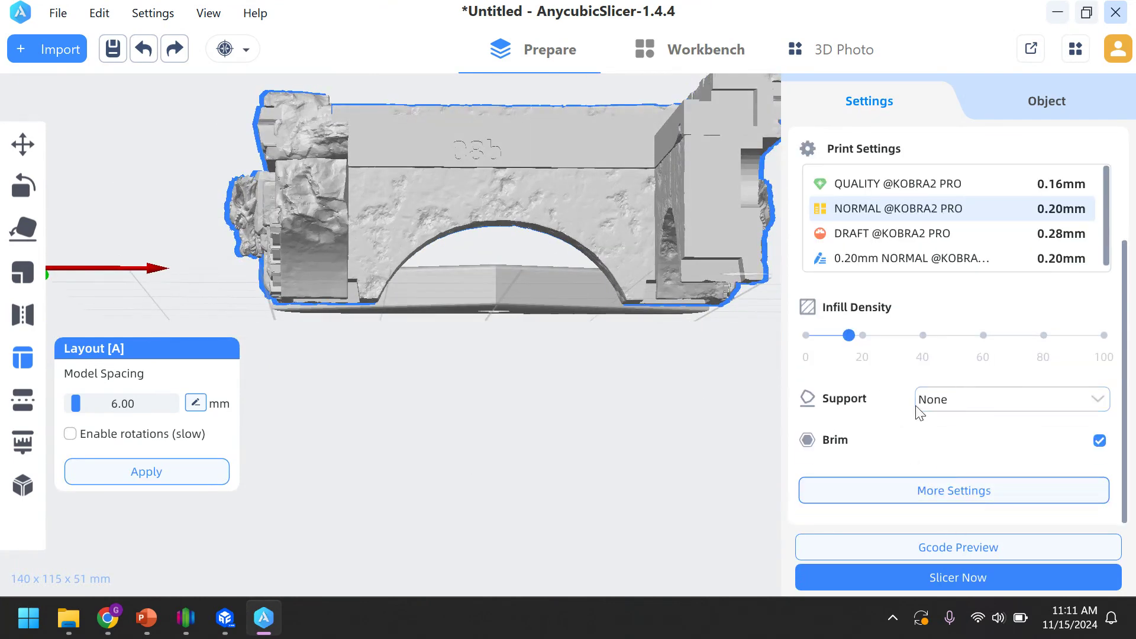
mouse_move(666, 565)
left_mouse_down()
mouse_move(652, 550)
mouse_move(658, 577)
left_mouse_up()
scroll(488, 476, "up", 3)
left_click_drag(488, 477, 513, 495)
- Slice the unsupported archway, giving a 2h48m, 84.07 g estimate and a stability warning
left_click(864, 578)
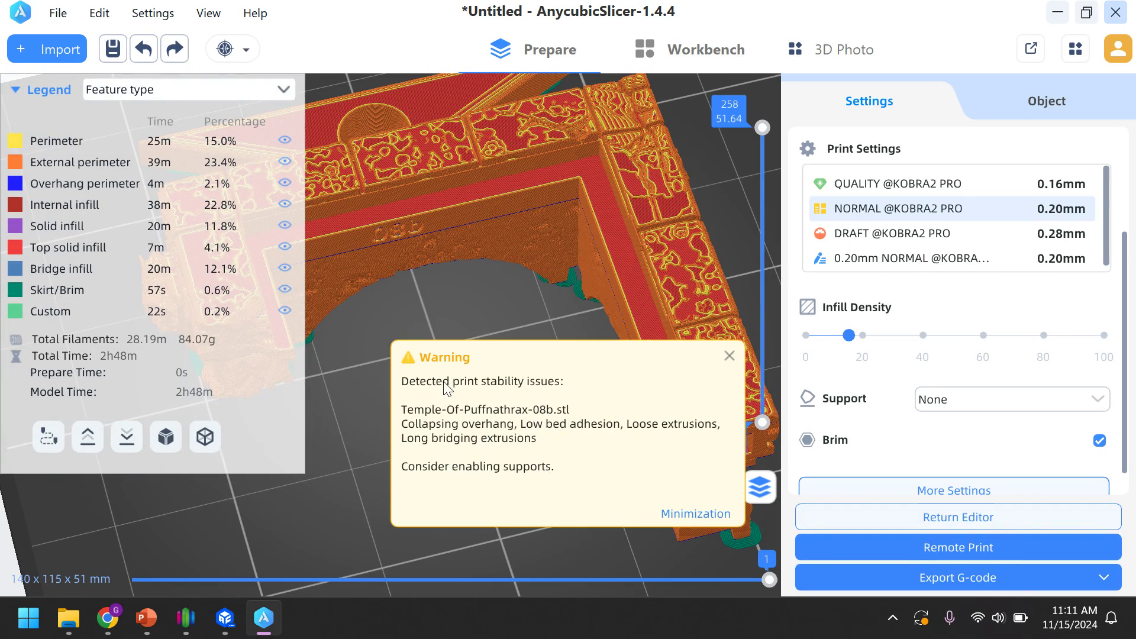
- Close the stability warning, inspect the overhangs and cut the preview at layer 101
left_click(729, 356)
left_click_drag(678, 376, 535, 434)
scroll(523, 383, "down", 2)
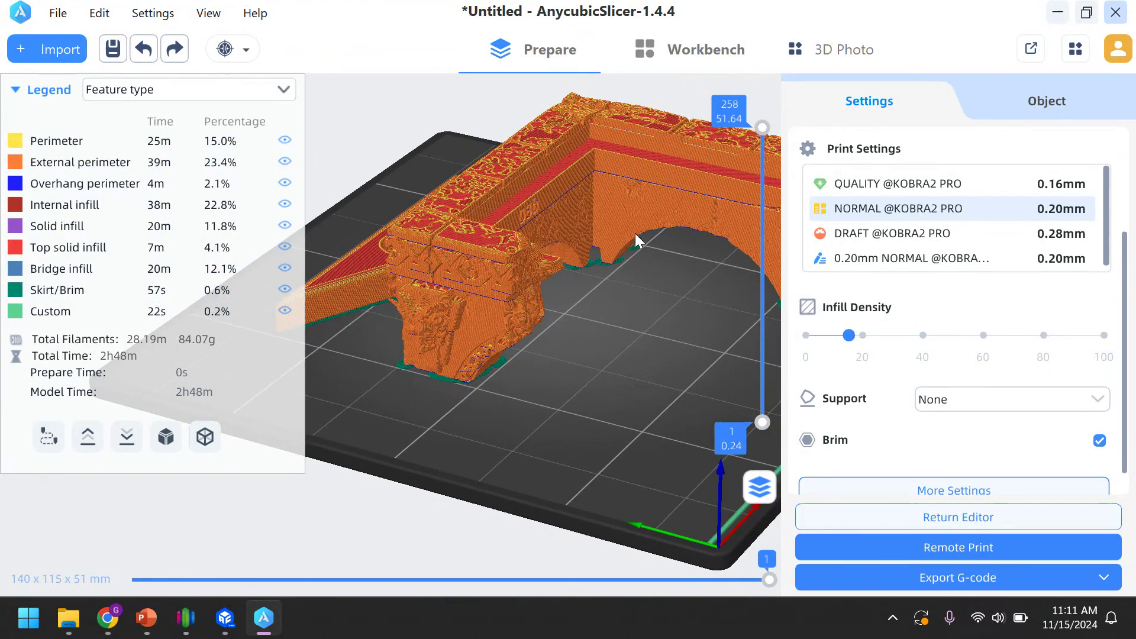
scroll(507, 389, "up", 5)
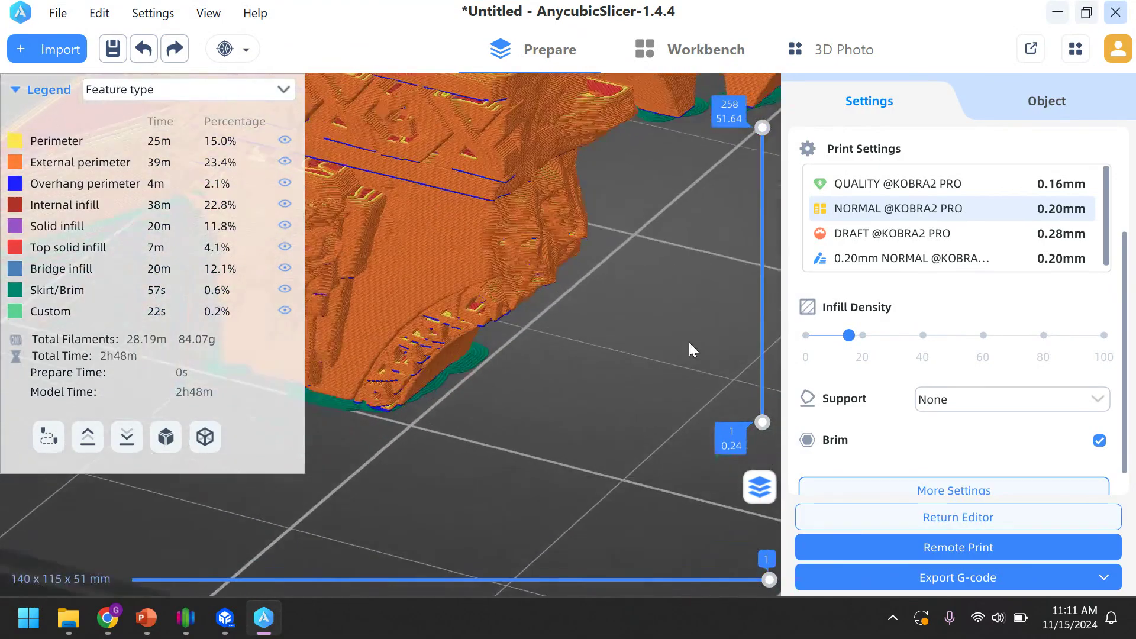
left_click_drag(688, 342, 670, 397)
left_click_drag(526, 438, 477, 381)
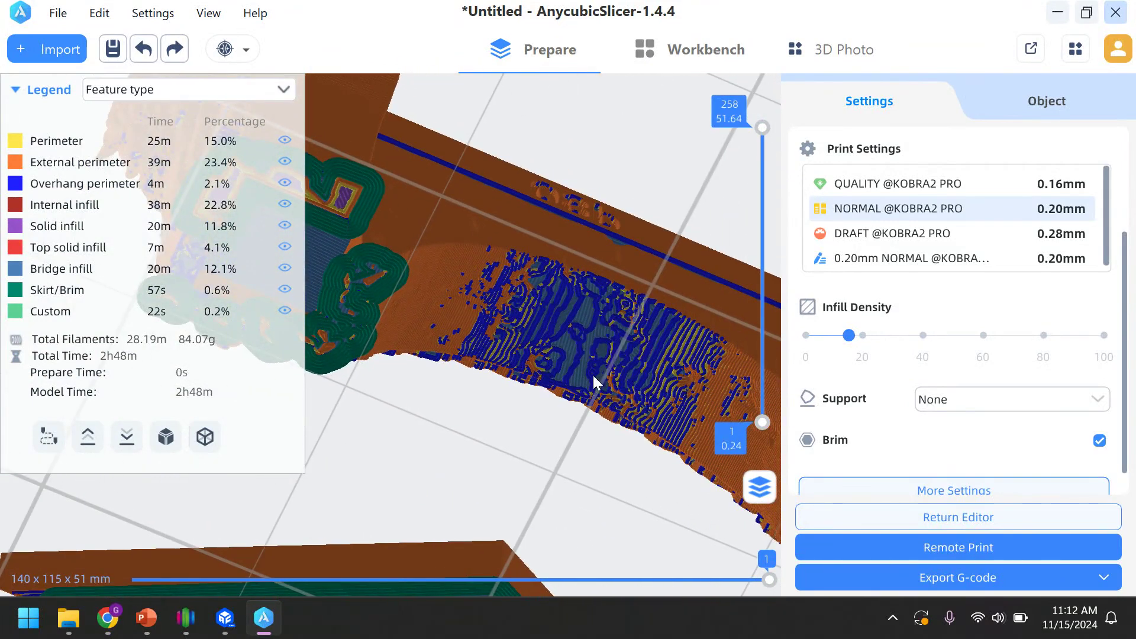
scroll(574, 387, "down", 5)
left_click_drag(545, 370, 656, 449)
scroll(500, 403, "up", 5)
left_click_drag(764, 135, 770, 312)
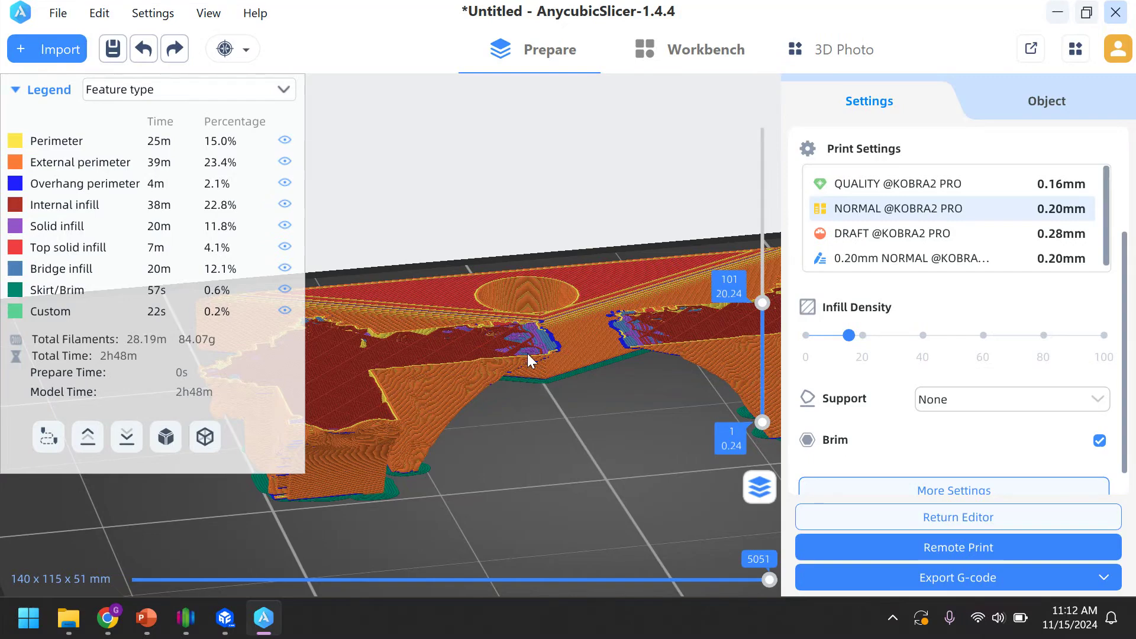
- Lower the preview's top layer to 17 (3.44 mm) to view the base's grid infill
scroll(595, 414, "down", 3)
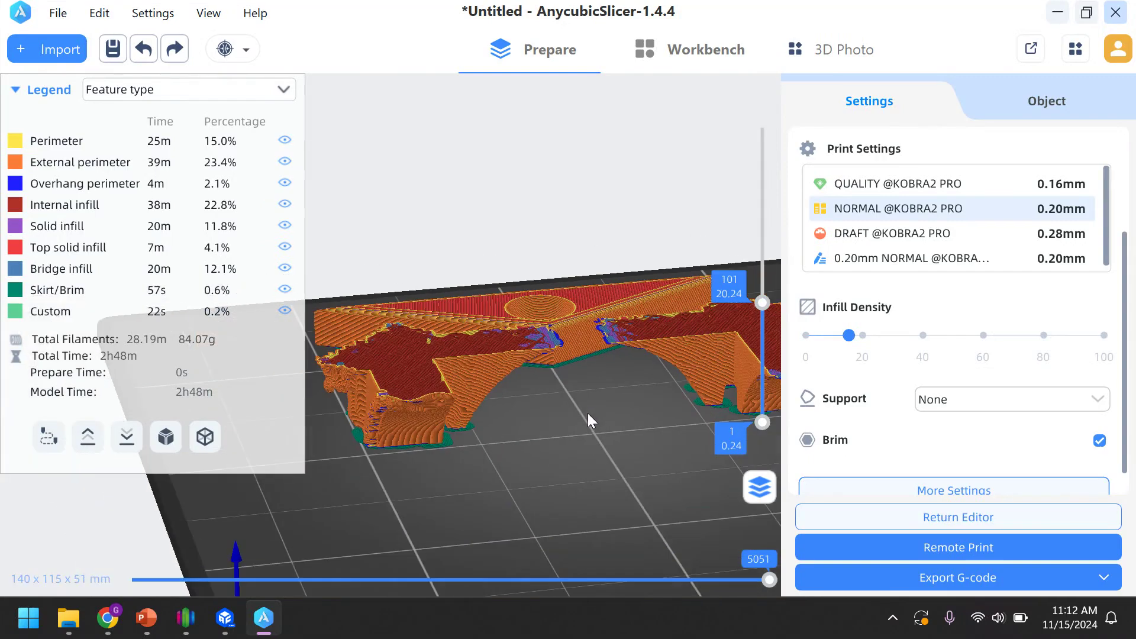
scroll(592, 417, "up", 8)
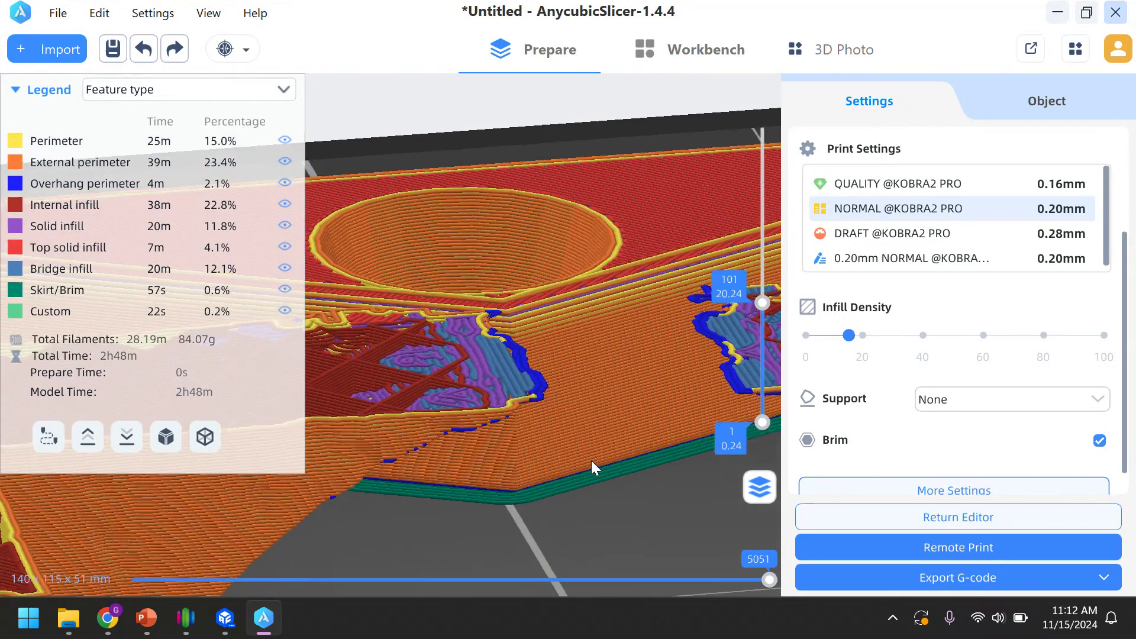
scroll(590, 459, "up", 5)
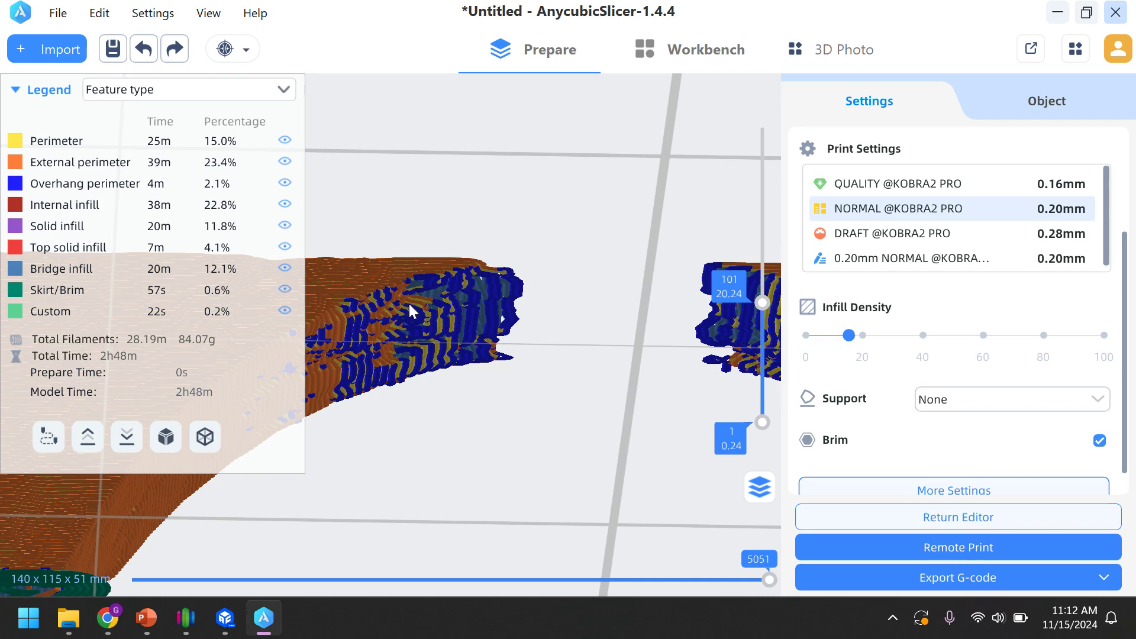
left_click_drag(512, 410, 393, 395)
key("Down")
scroll(466, 355, "down", 6)
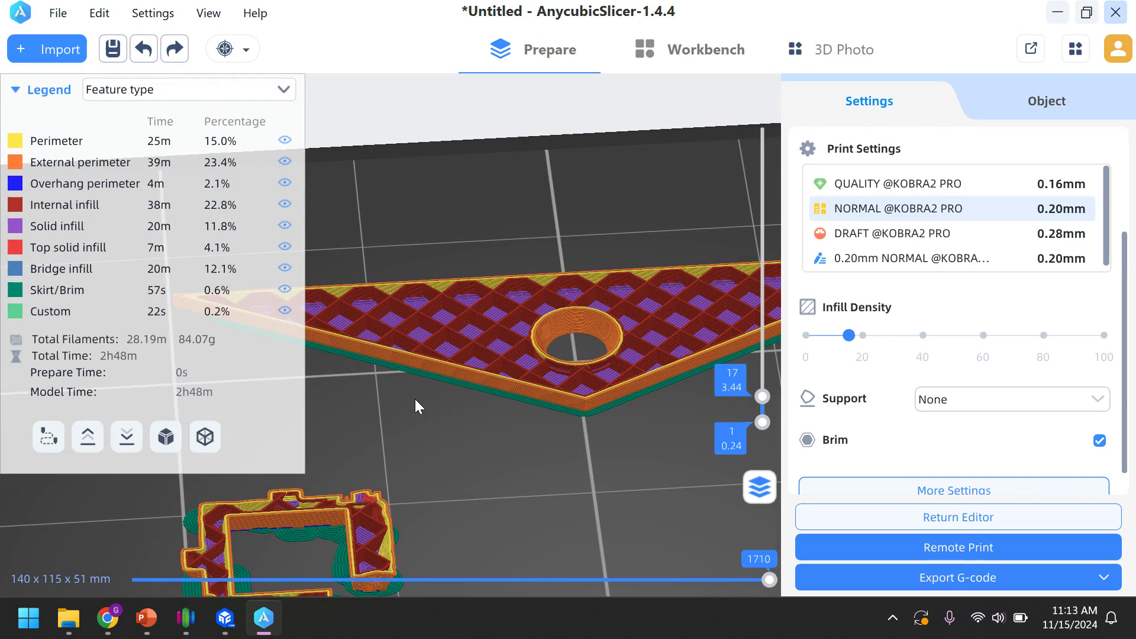
- Orbit to a low side view and reveal layers up to 93, then 101
scroll(426, 467, "up", 3)
right_click_drag(426, 469, 631, 232)
left_click_drag(632, 231, 762, 366)
left_click_drag(658, 446, 459, 275)
left_click_drag(765, 350, 769, 304)
left_click_drag(581, 283, 538, 269)
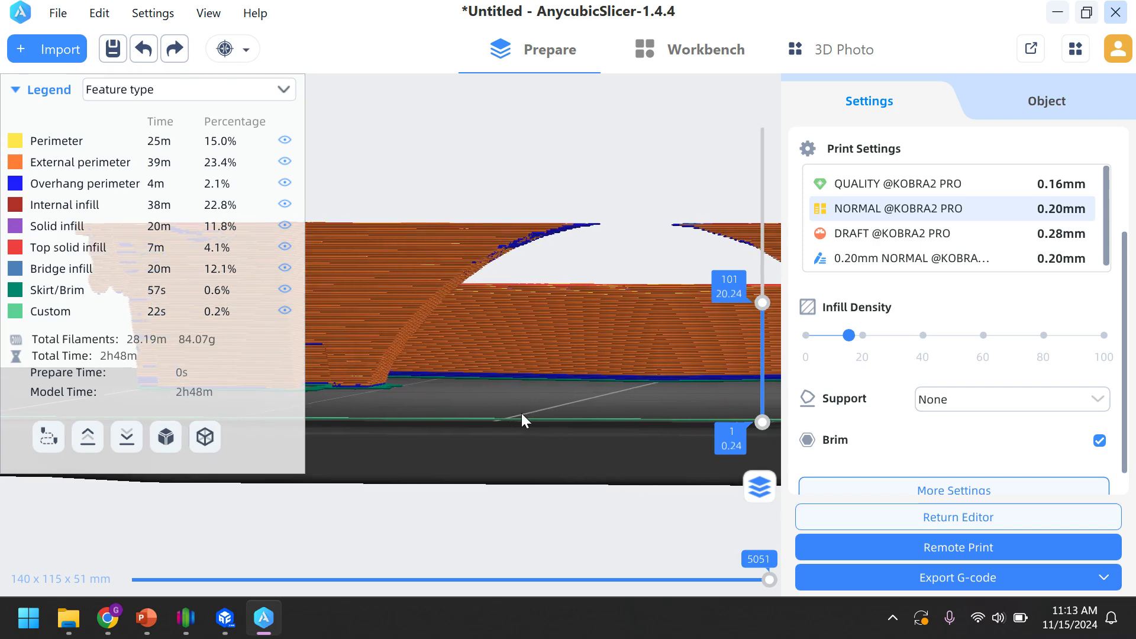
left_click_drag(521, 413, 573, 421)
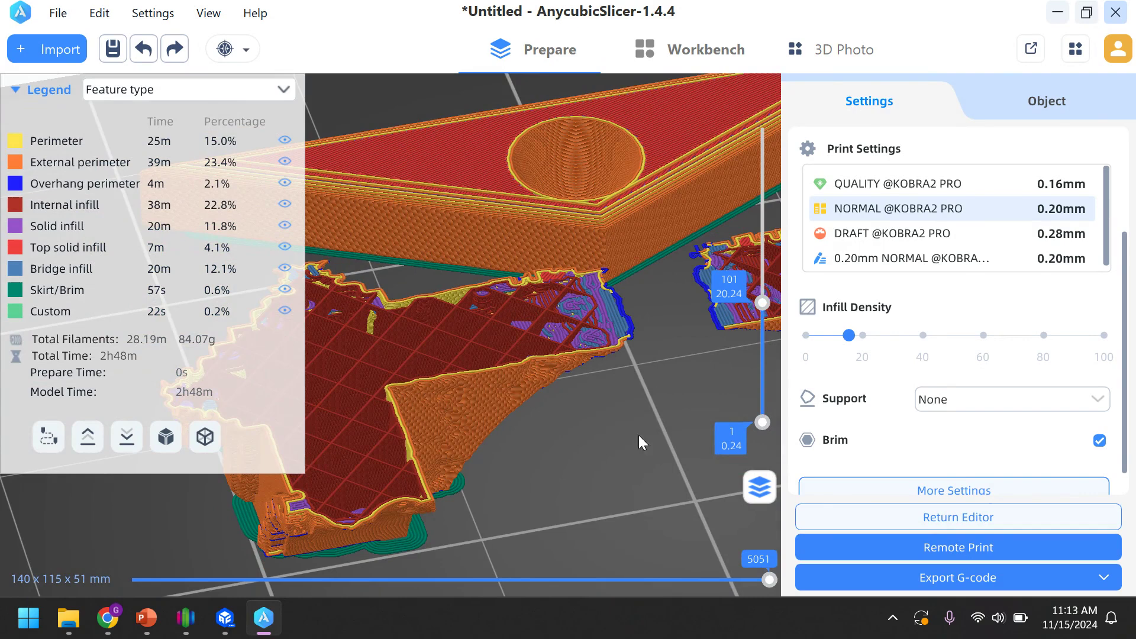
- Move the layer slider through layers 98 and 164 up to 247 to check the upper walls
left_click_drag(762, 303, 758, 235)
left_click_drag(616, 390, 598, 451)
left_click_drag(762, 231, 763, 236)
scroll(764, 236, "up", 20)
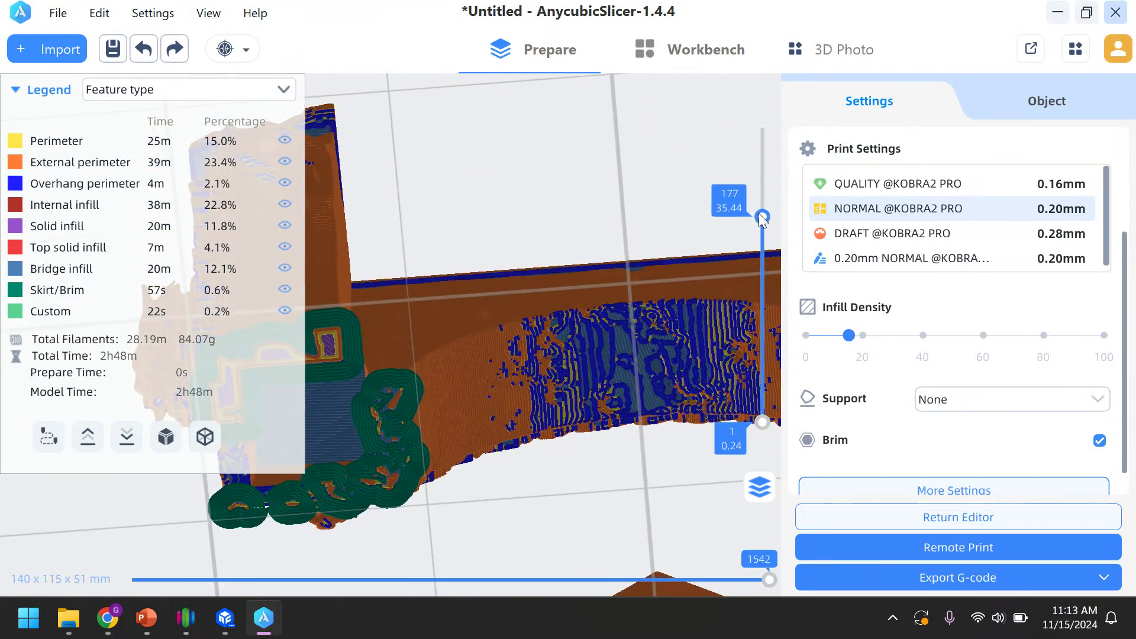
scroll(467, 298, "up", 8)
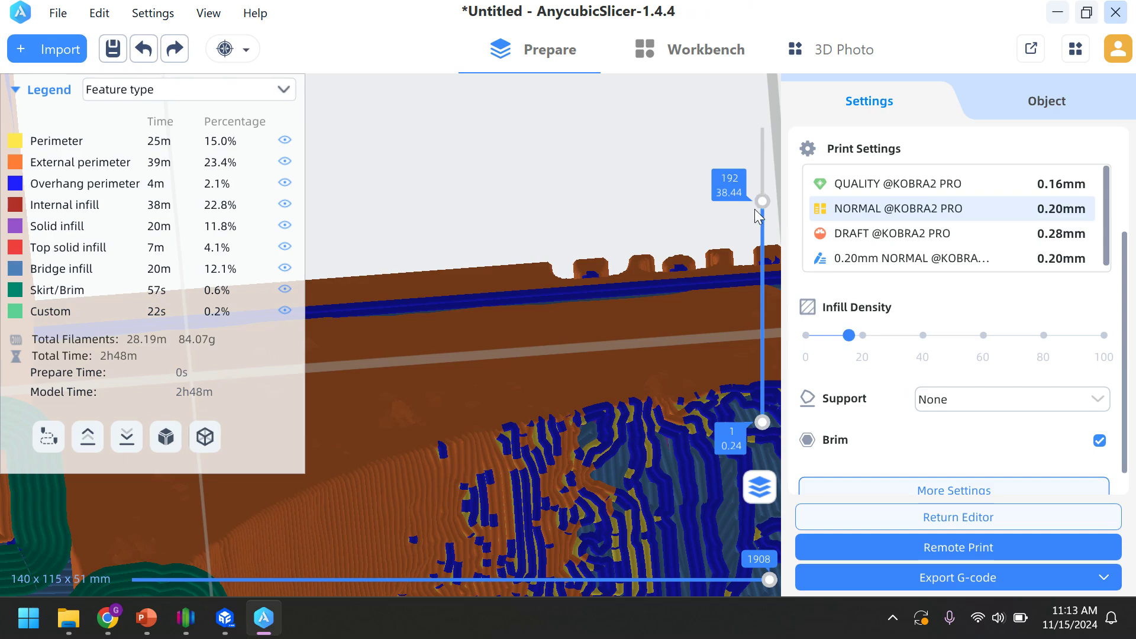
left_click_drag(540, 203, 463, 343)
scroll(473, 354, "down", 10)
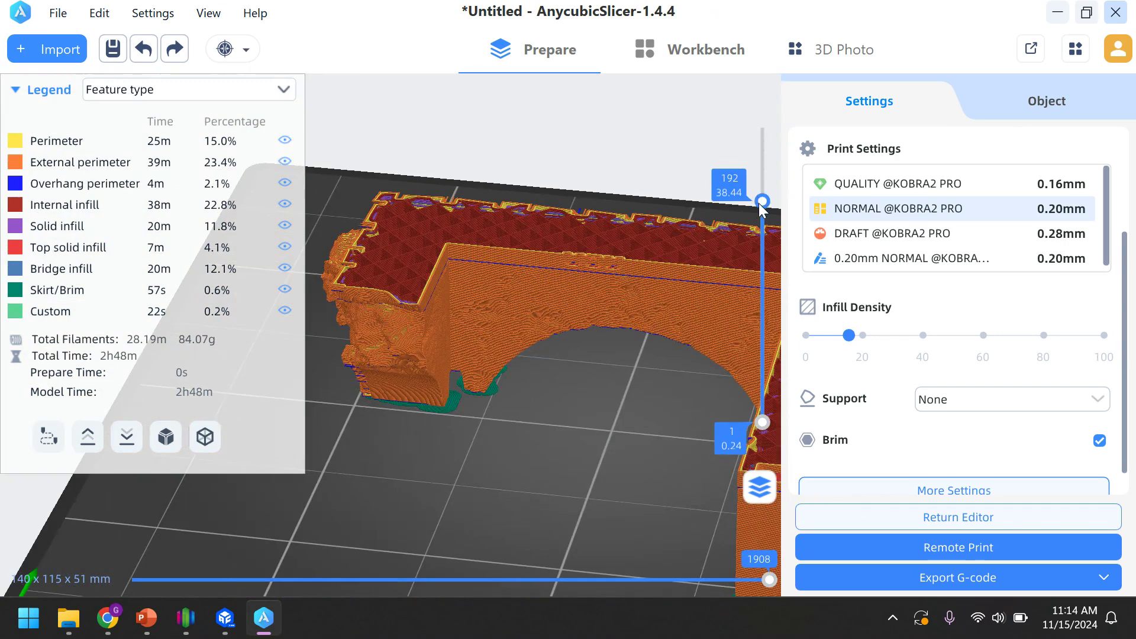
left_click_drag(762, 201, 762, 140)
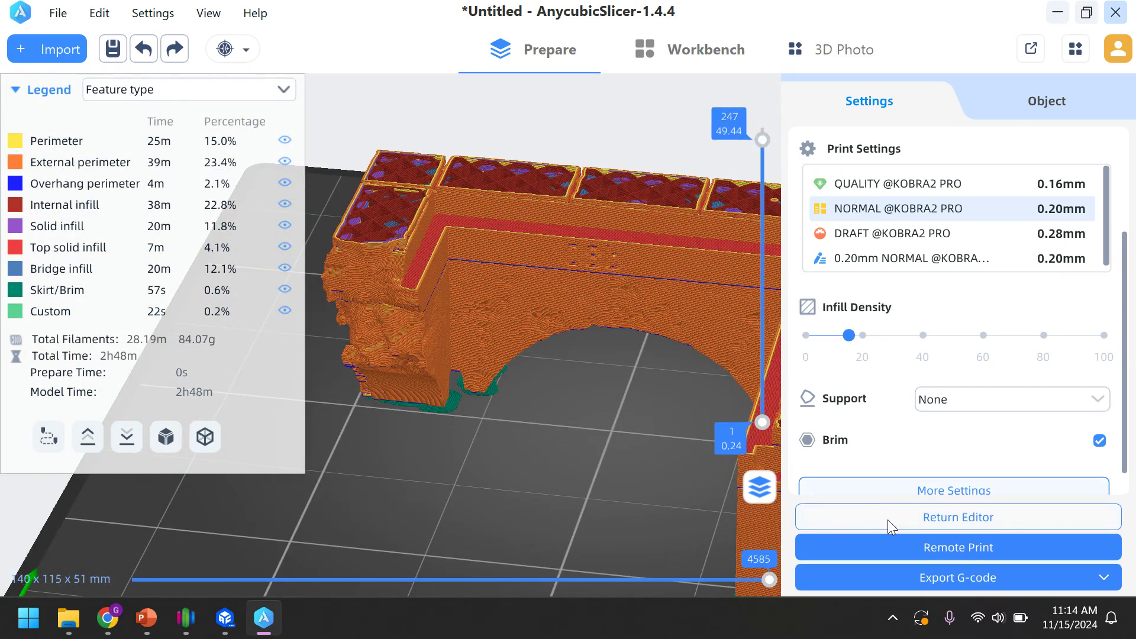
- Return to the editor and set Support to Everywhere for the archway
left_click(883, 519)
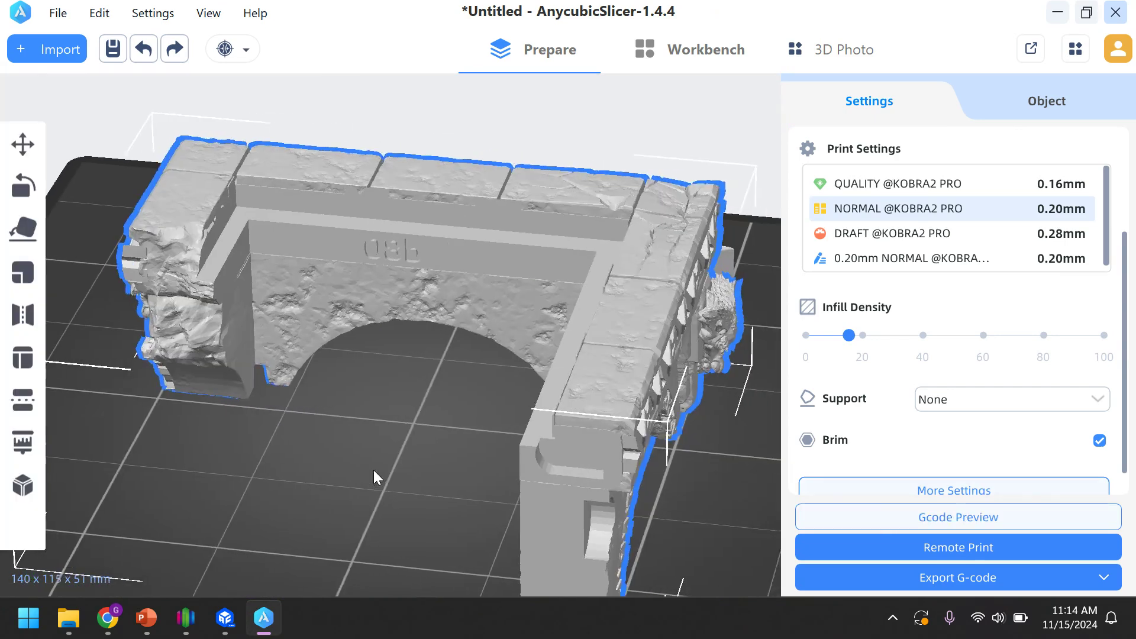
scroll(404, 456, "down", 3)
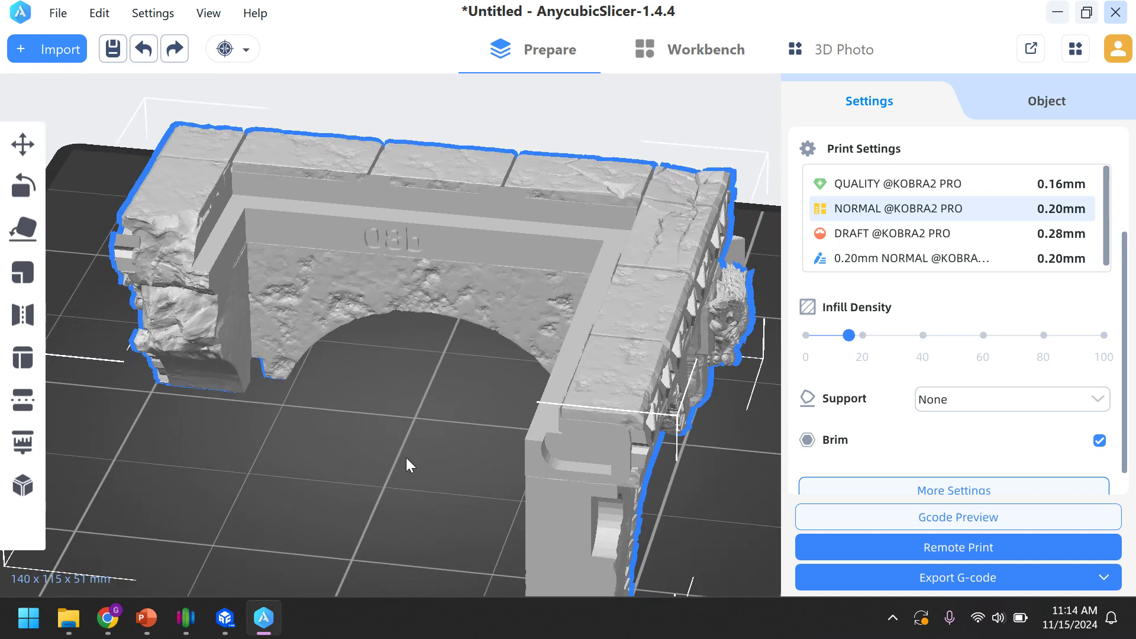
left_click(1025, 403)
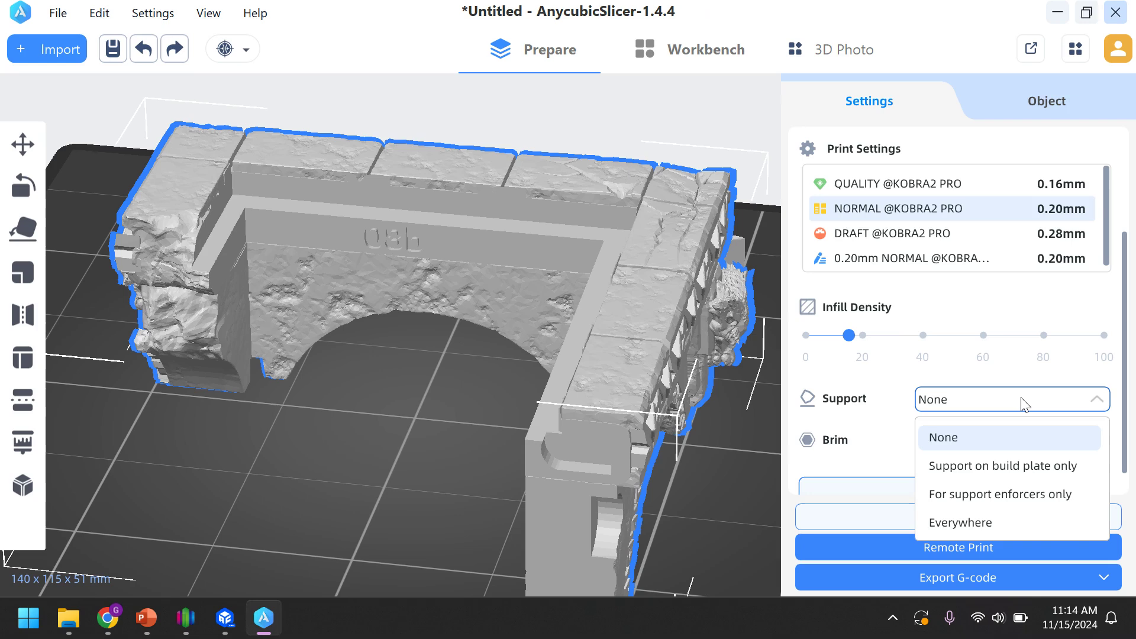
left_click(950, 522)
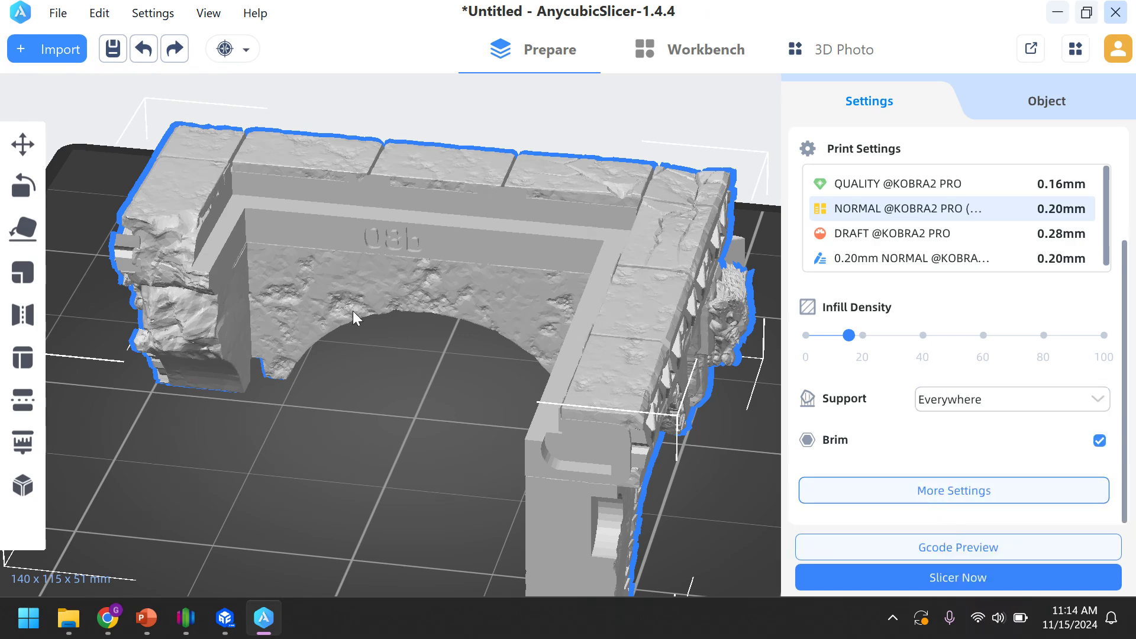
right_click_drag(353, 310, 332, 267)
left_click_drag(332, 268, 365, 426)
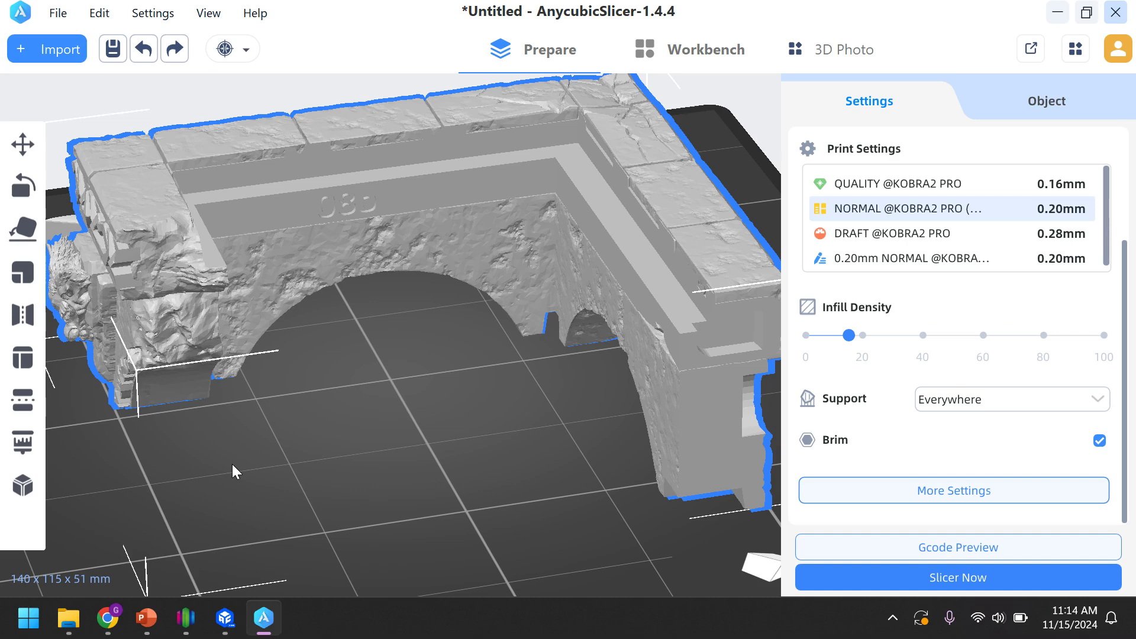
left_click(970, 499)
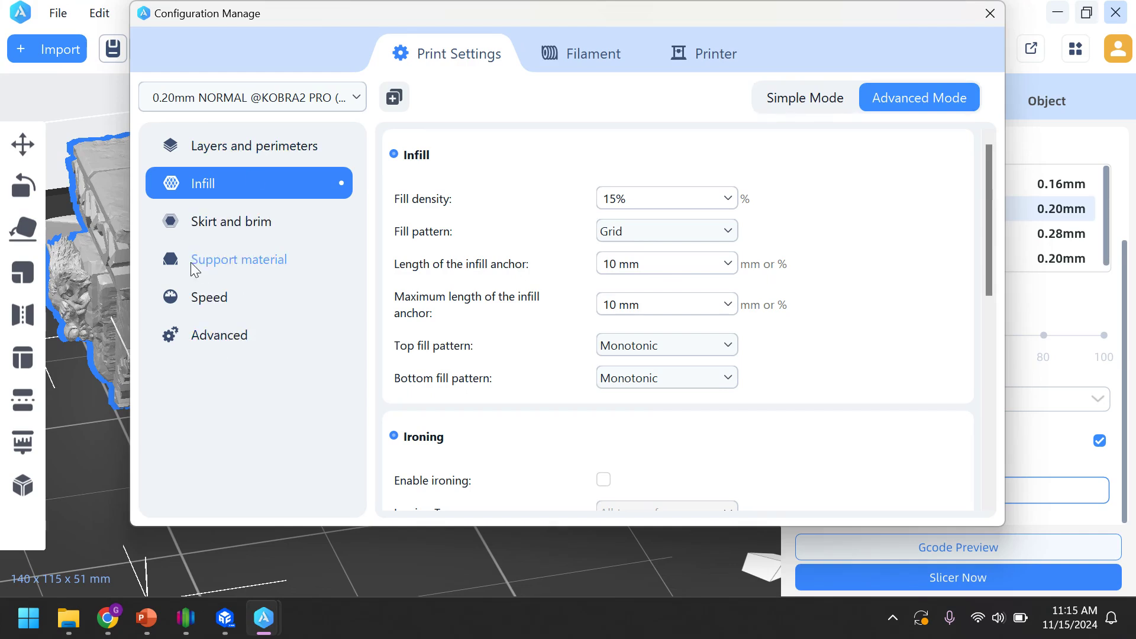
left_click(235, 262)
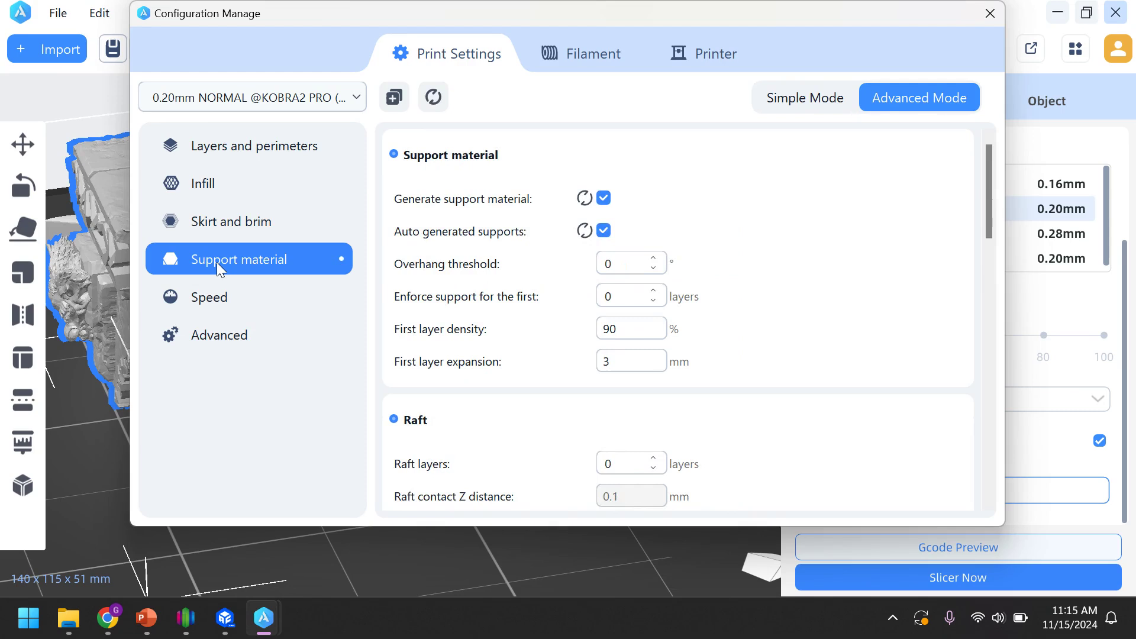
scroll(858, 260, "down", 1)
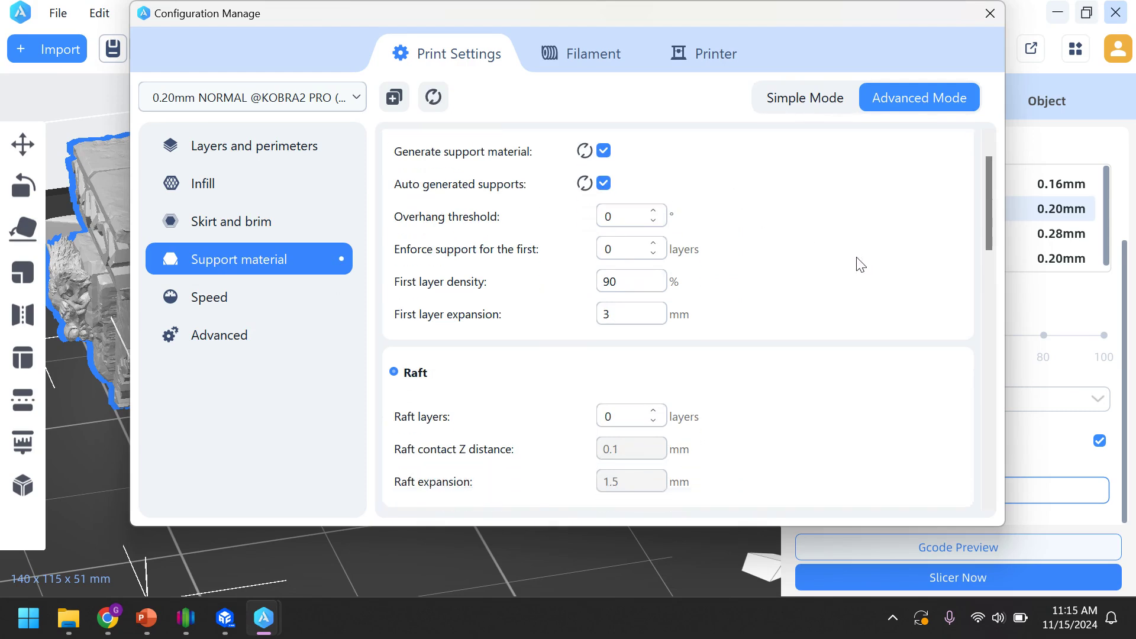
scroll(860, 265, "down", 5)
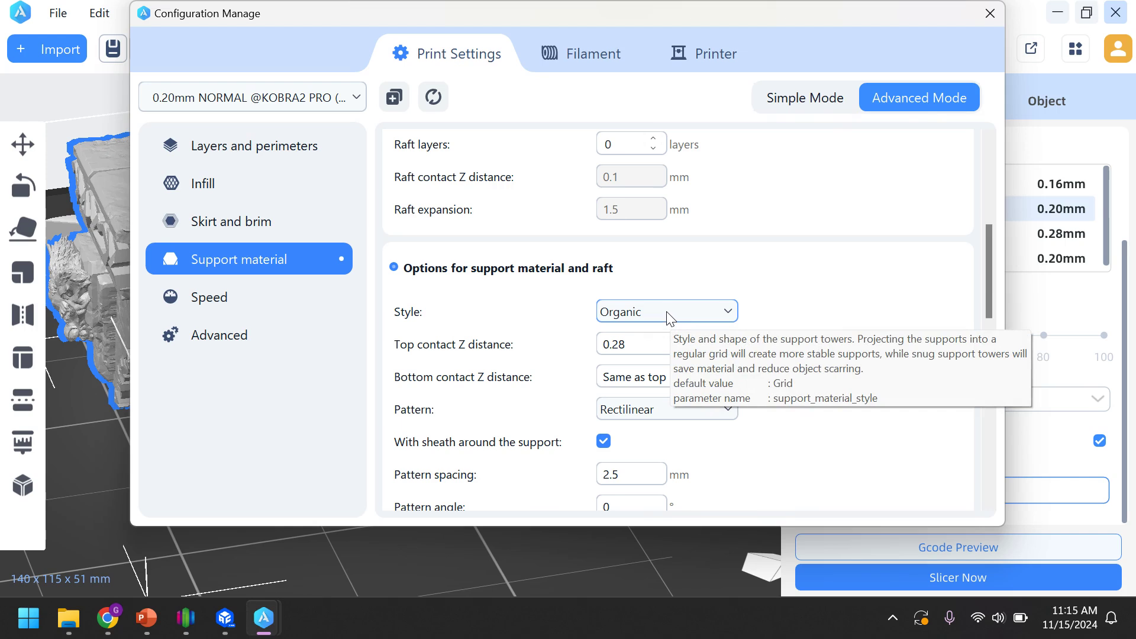
scroll(502, 355, "down", 2)
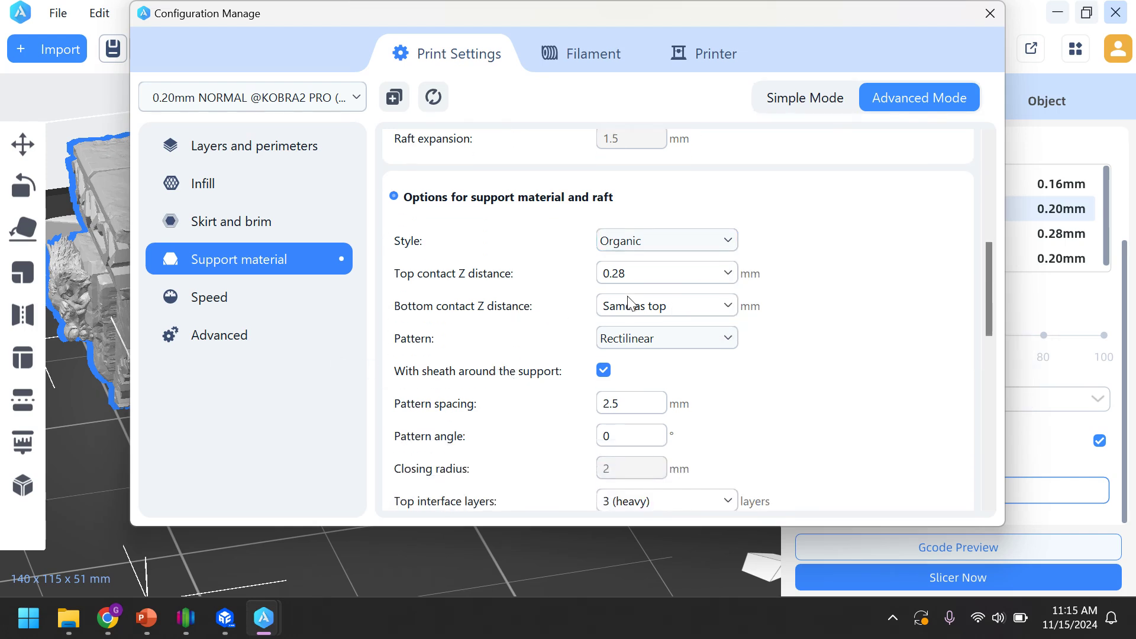
mouse_move(438, 279)
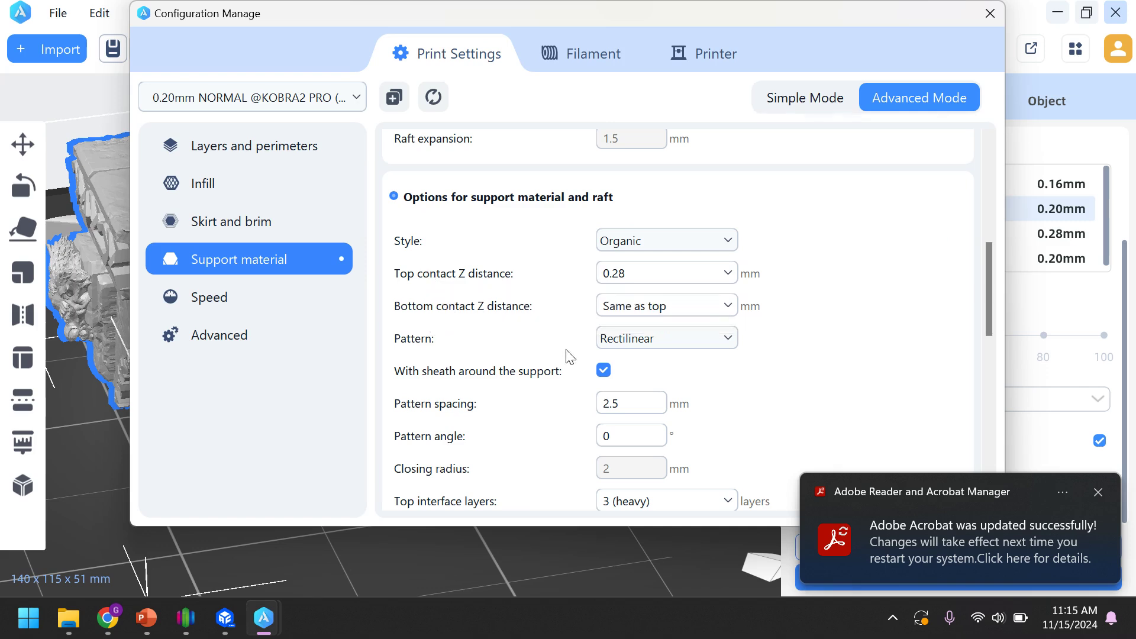
- Change the support Top contact Z distance from 0.28 to .30 mm
left_click(1097, 496)
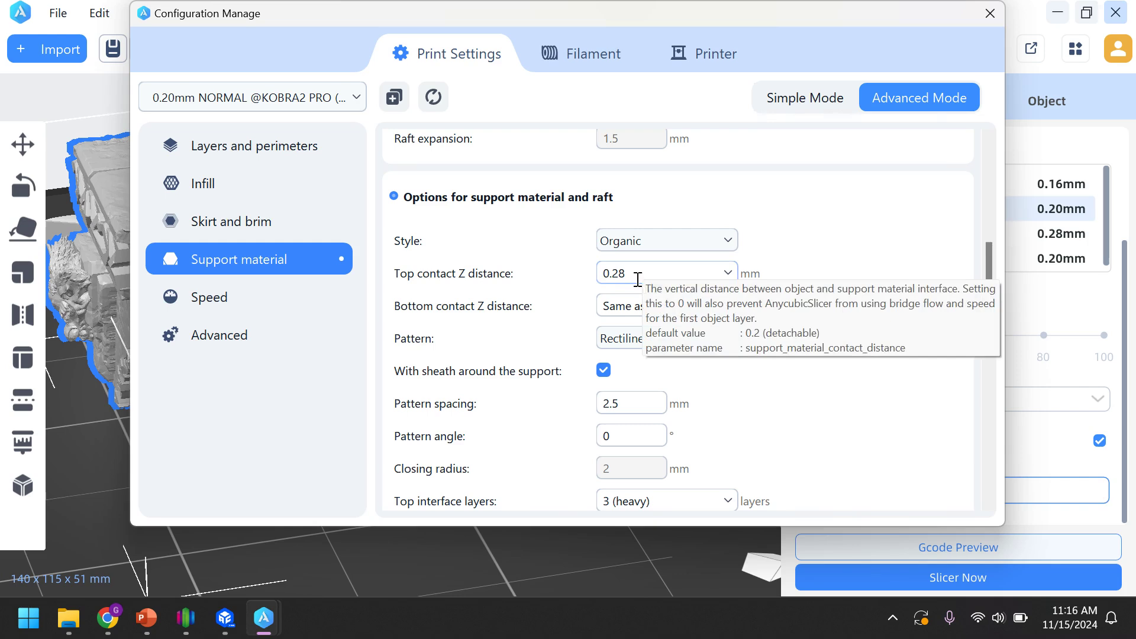
left_click_drag(635, 278, 567, 271)
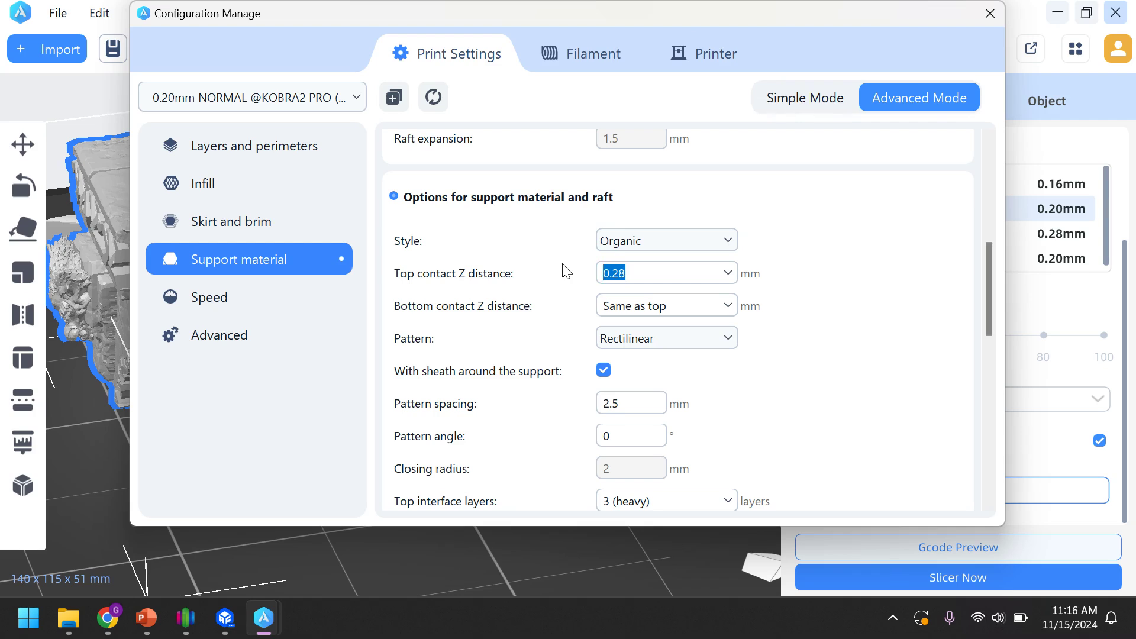
type(".30")
- Set Top interface layers to 0 (off)
scroll(908, 294, "down", 4)
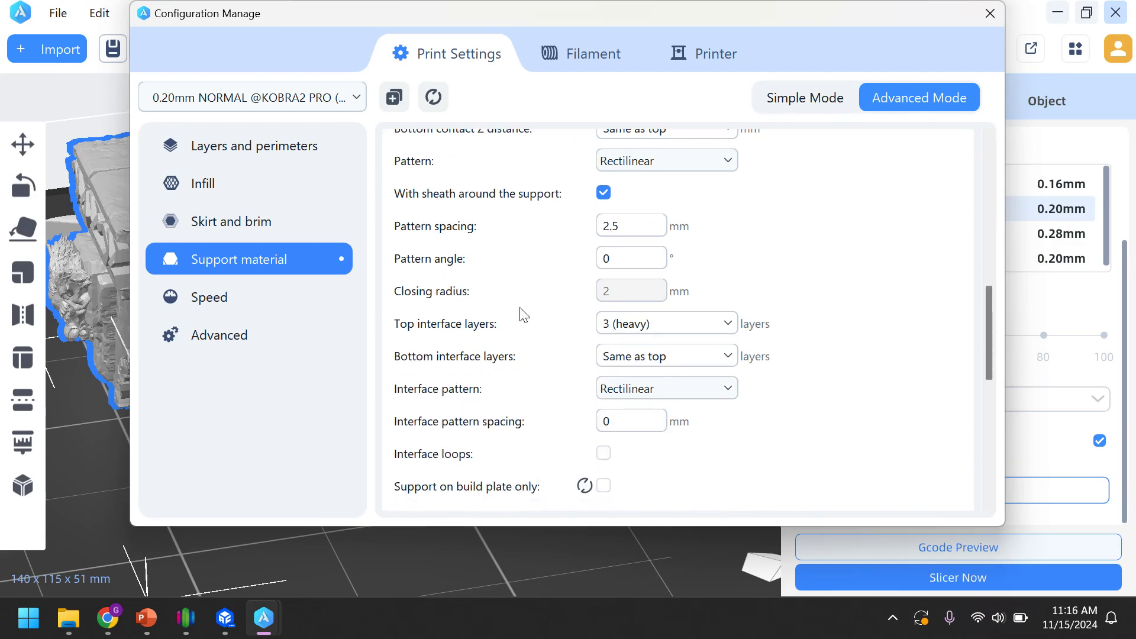
mouse_move(445, 329)
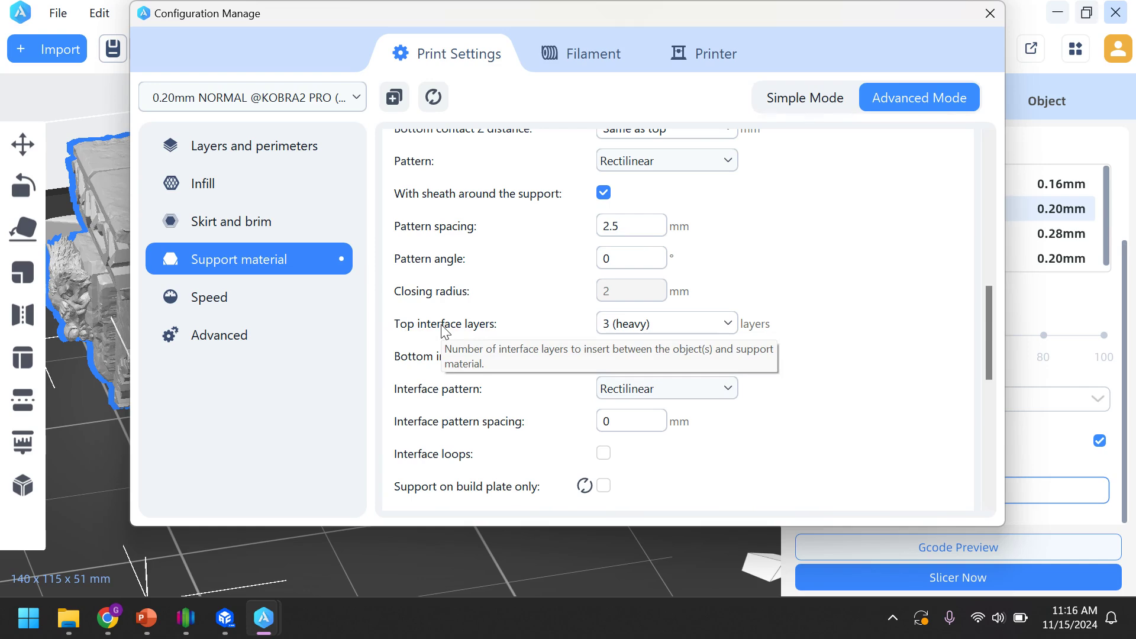
mouse_move(694, 320)
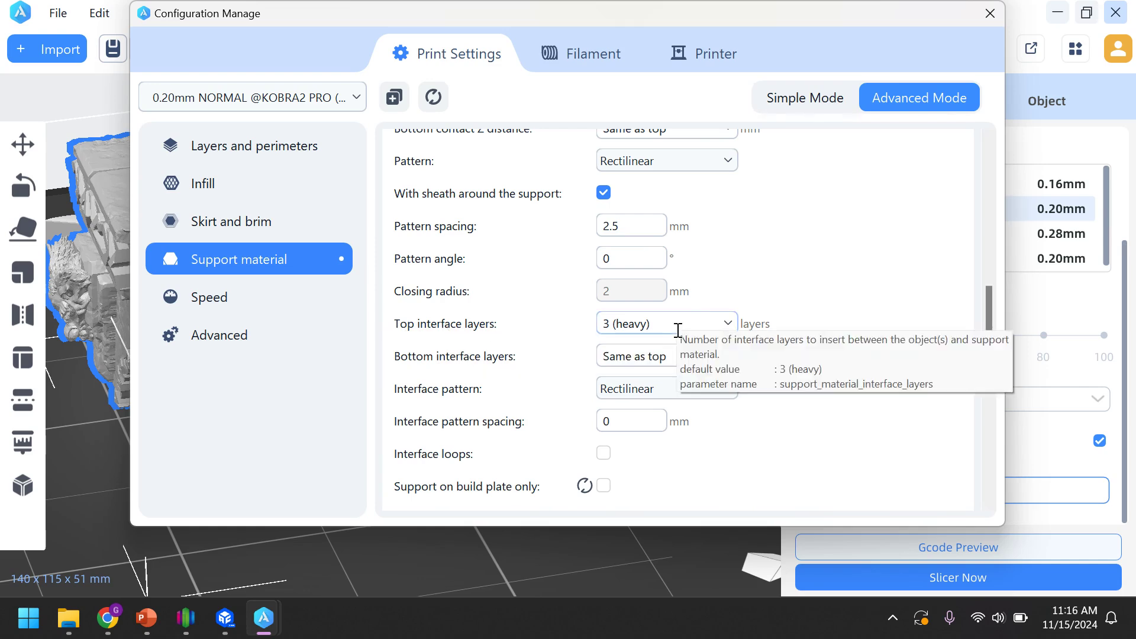
left_click(727, 323)
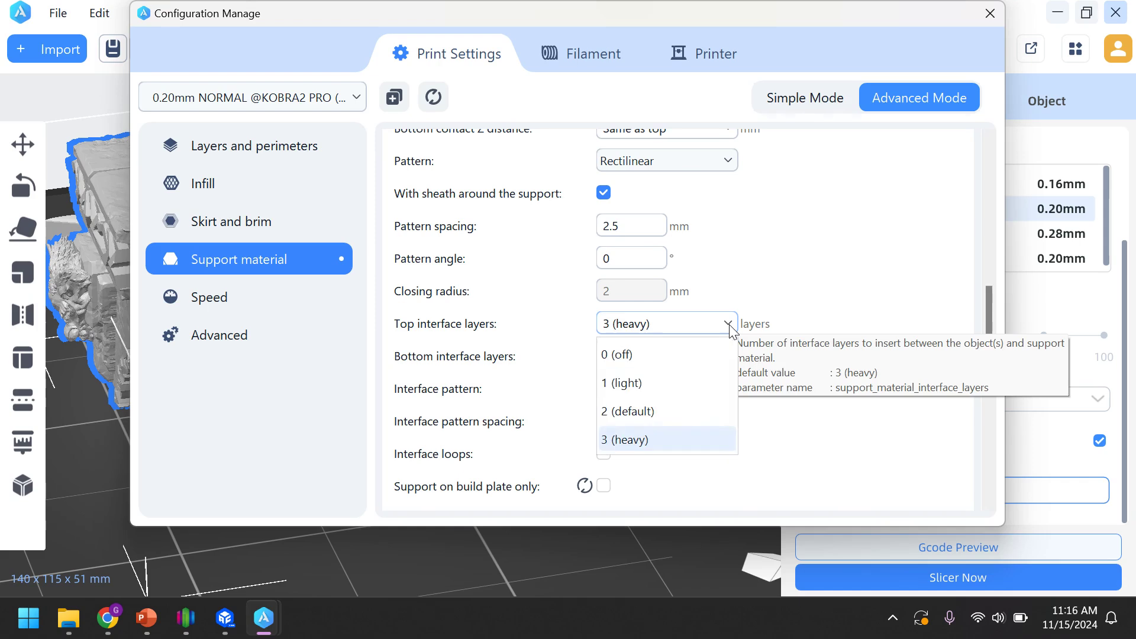
left_click(637, 357)
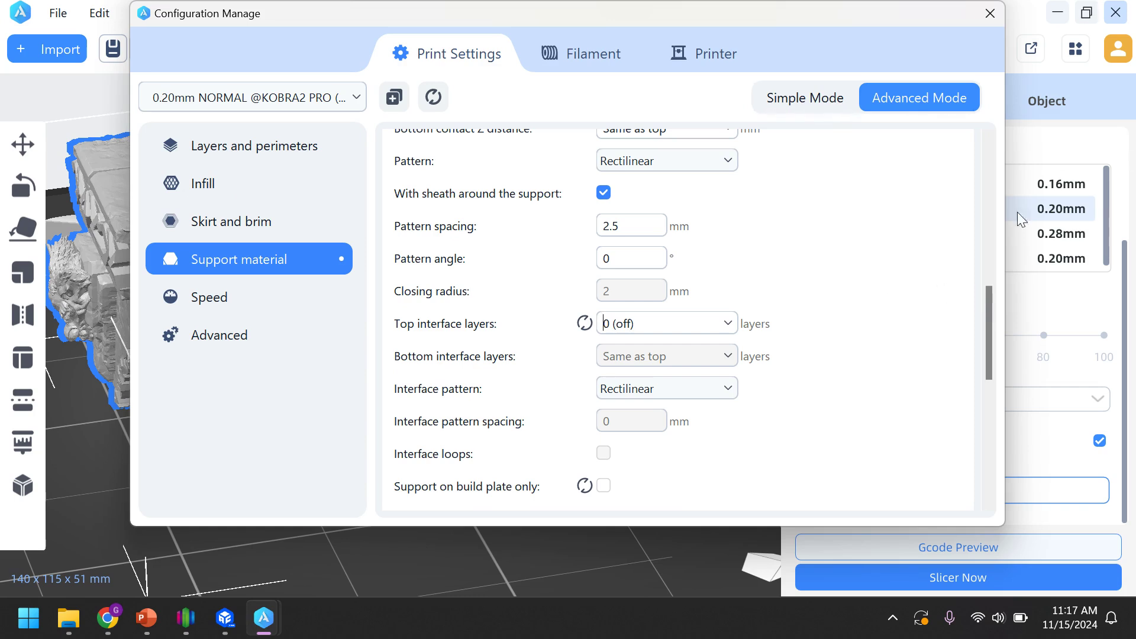
- Review the remaining support options, including the 50% XY separation
left_click_drag(988, 307, 981, 268)
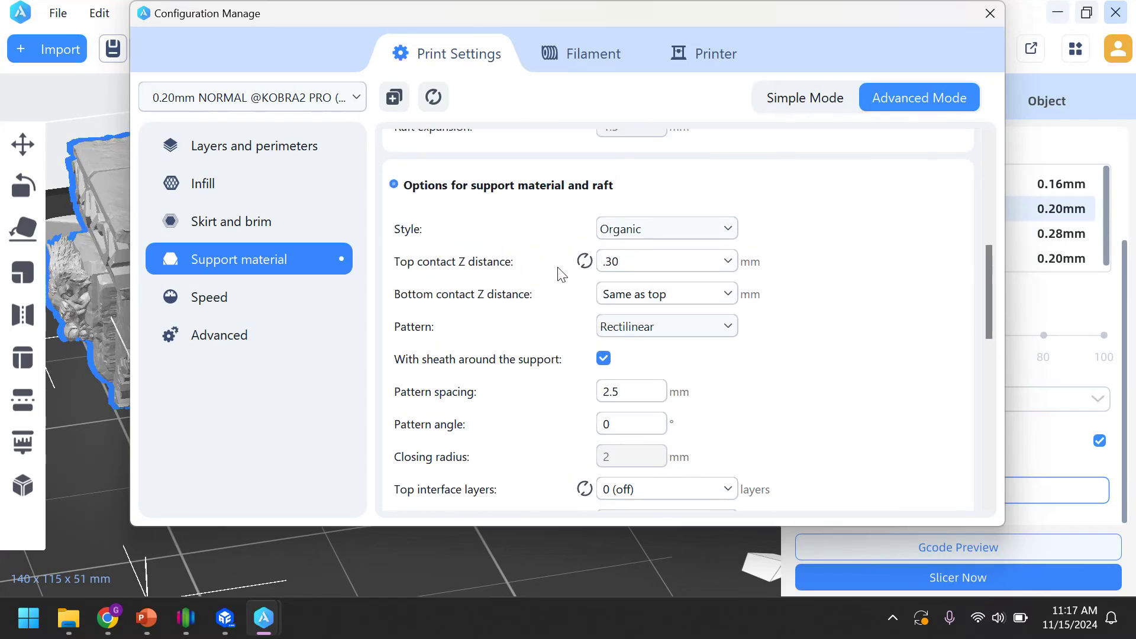
mouse_move(693, 269)
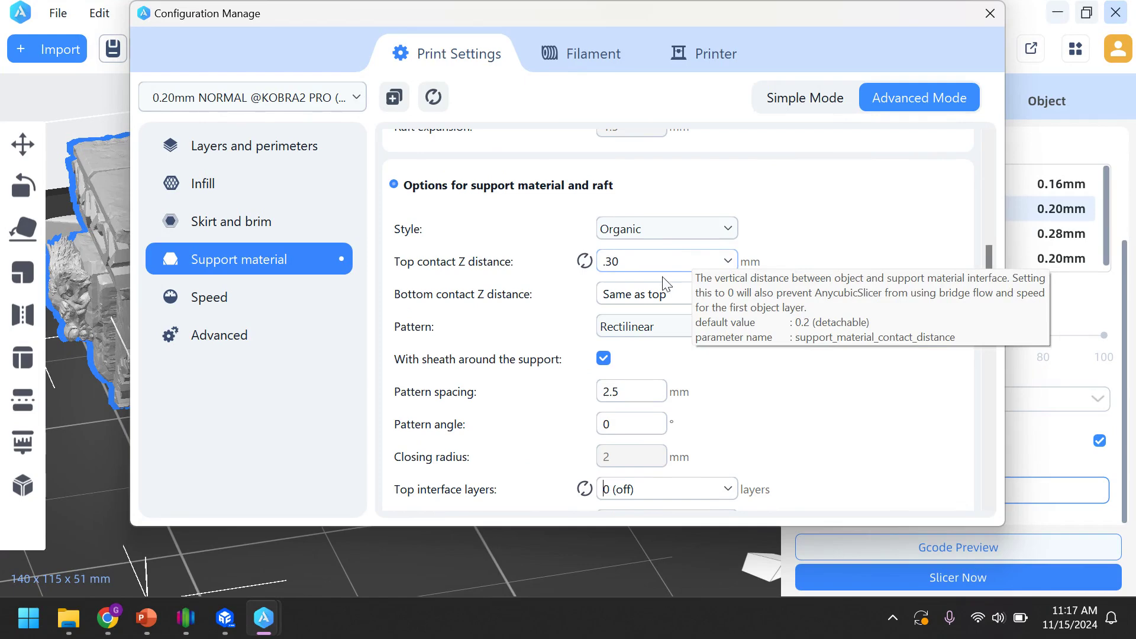
scroll(985, 307, "down", 5)
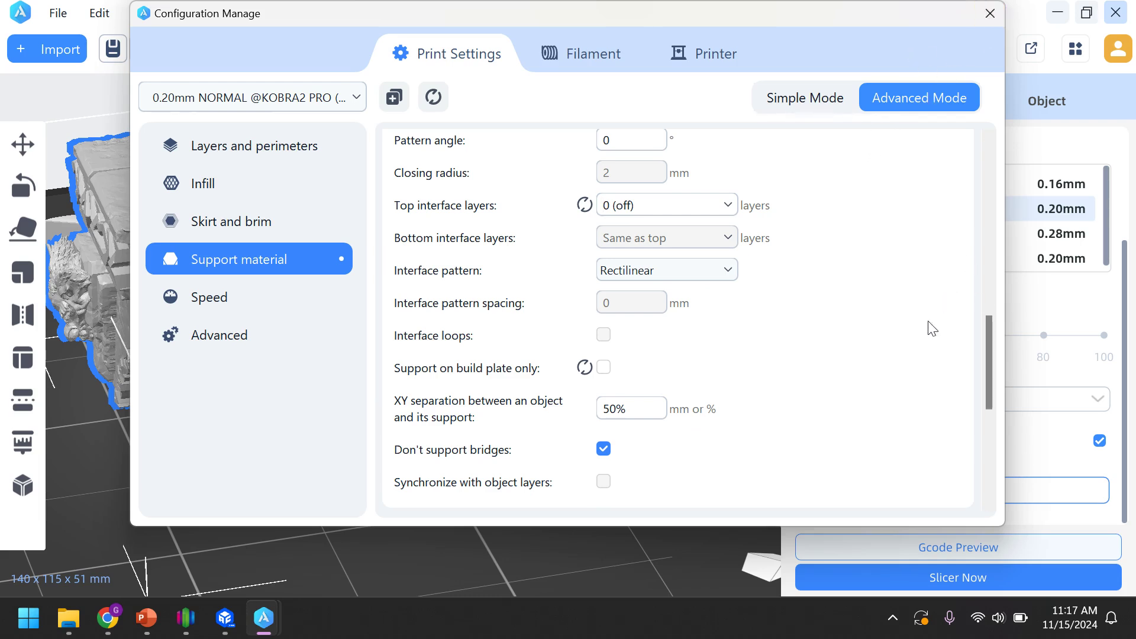
scroll(954, 374, "down", 5)
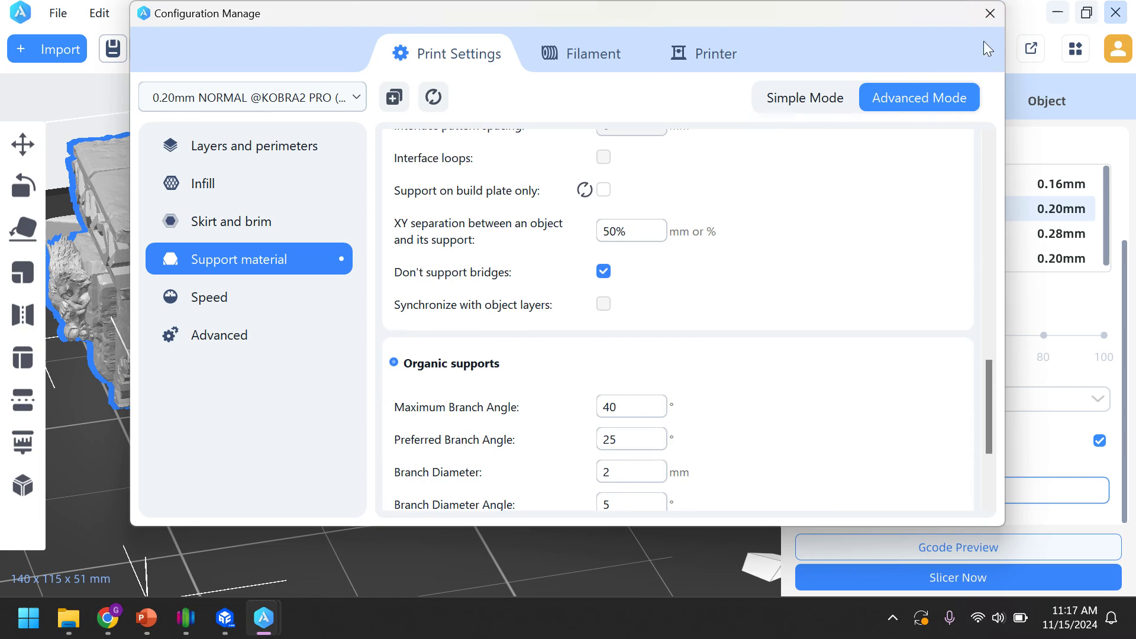
- Close the Configuration Manager and slice: 4h19m, 113.79 g, supports 30.5%
left_click(990, 17)
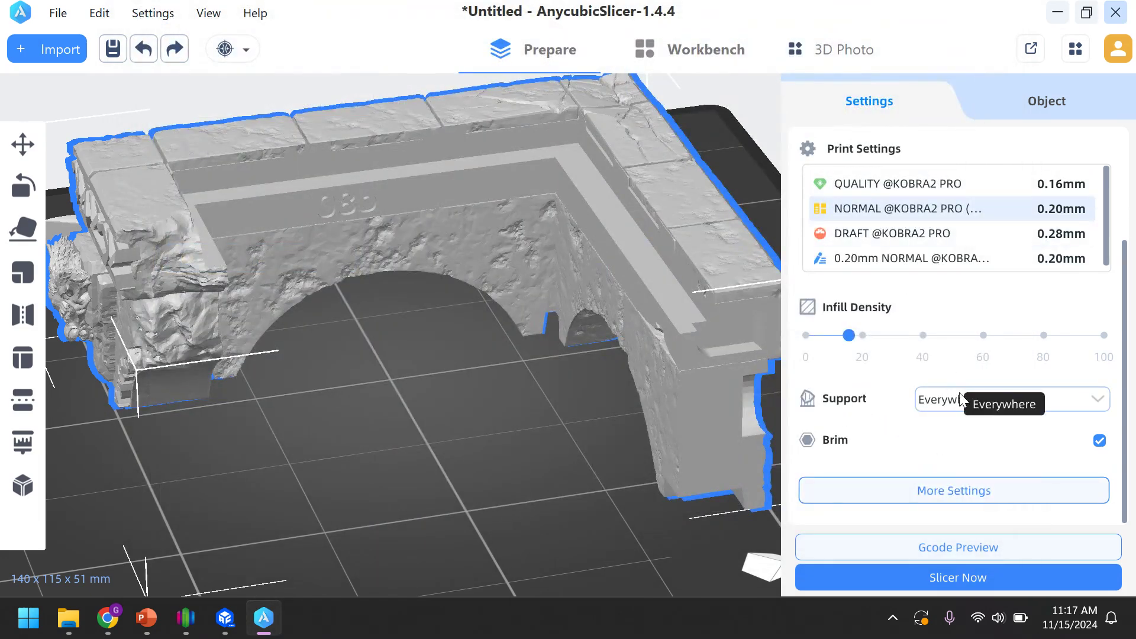
right_click_drag(583, 491, 561, 411)
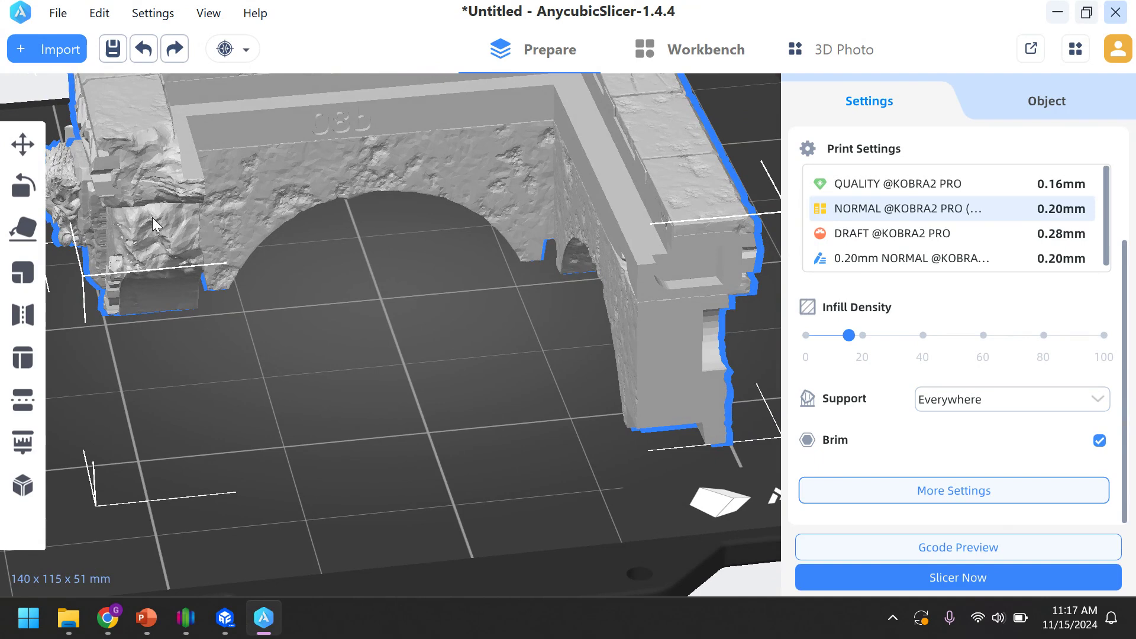
left_click(862, 576)
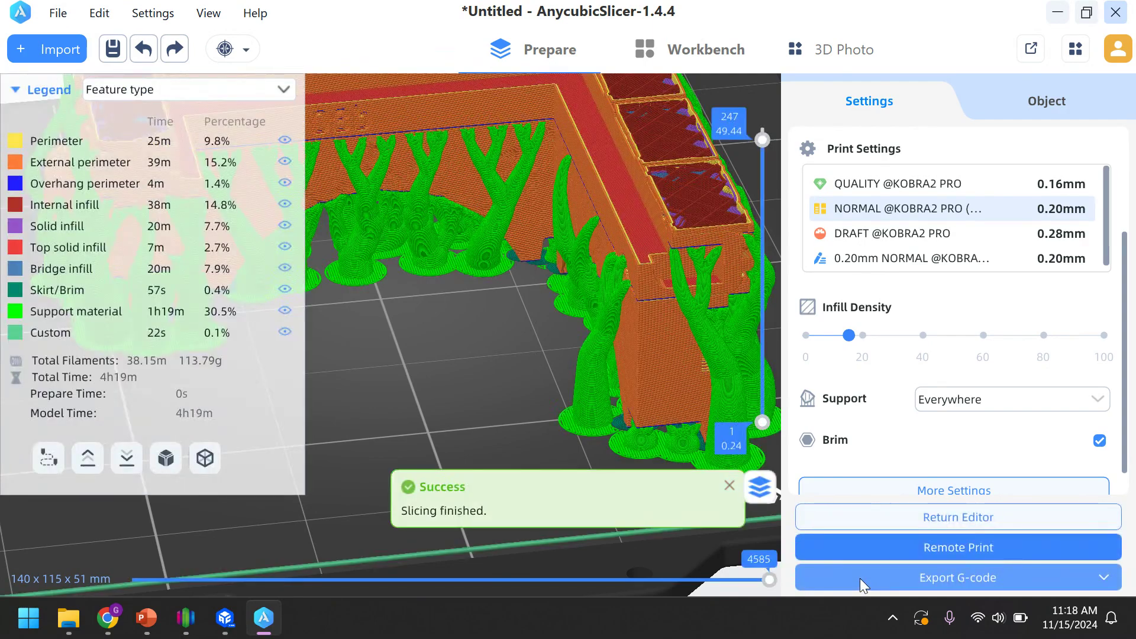
scroll(539, 346, "up", 3)
scroll(536, 349, "down", 5)
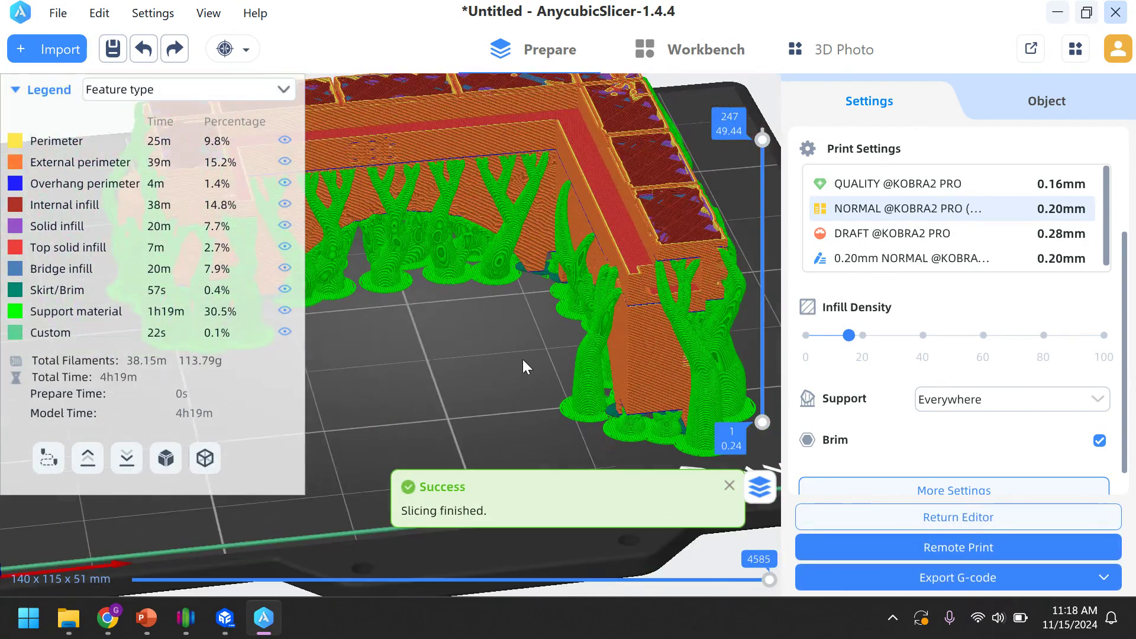
scroll(567, 363, "up", 5)
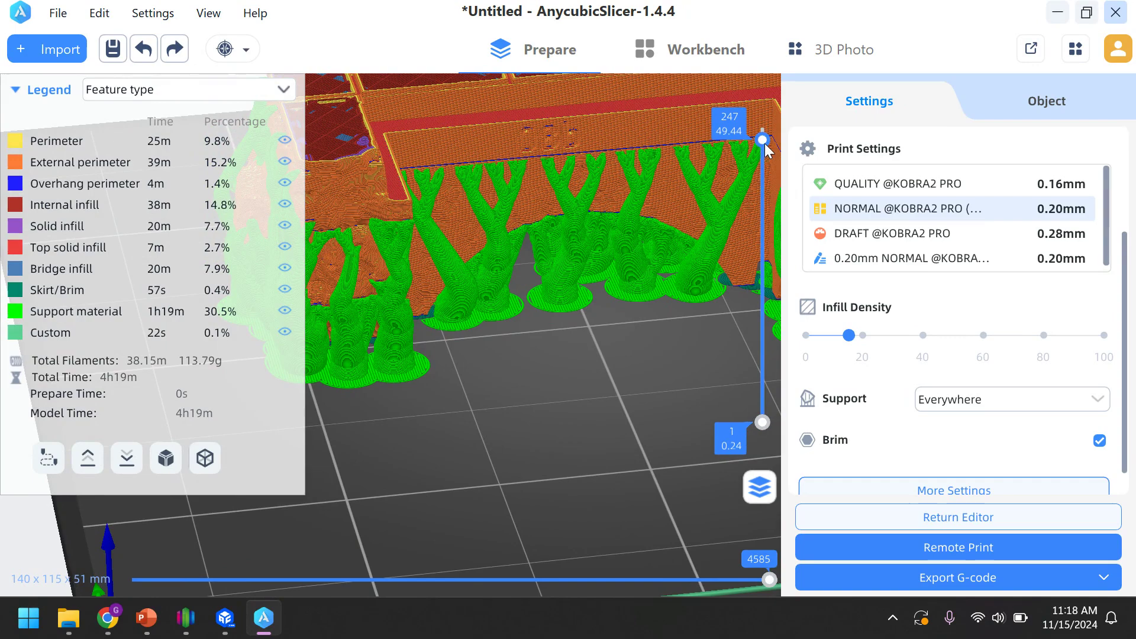
left_click_drag(763, 144, 750, 305)
scroll(619, 440, "up", 3)
scroll(554, 360, "up", 8)
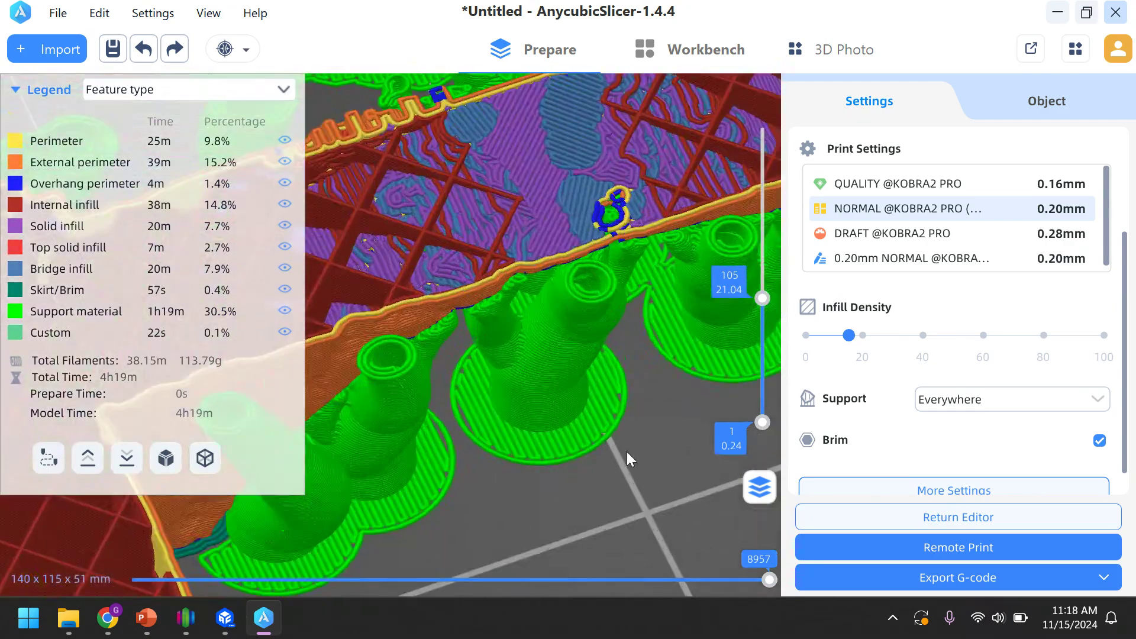
mouse_move(614, 463)
left_mouse_down()
mouse_move(616, 438)
mouse_move(619, 449)
left_mouse_up()
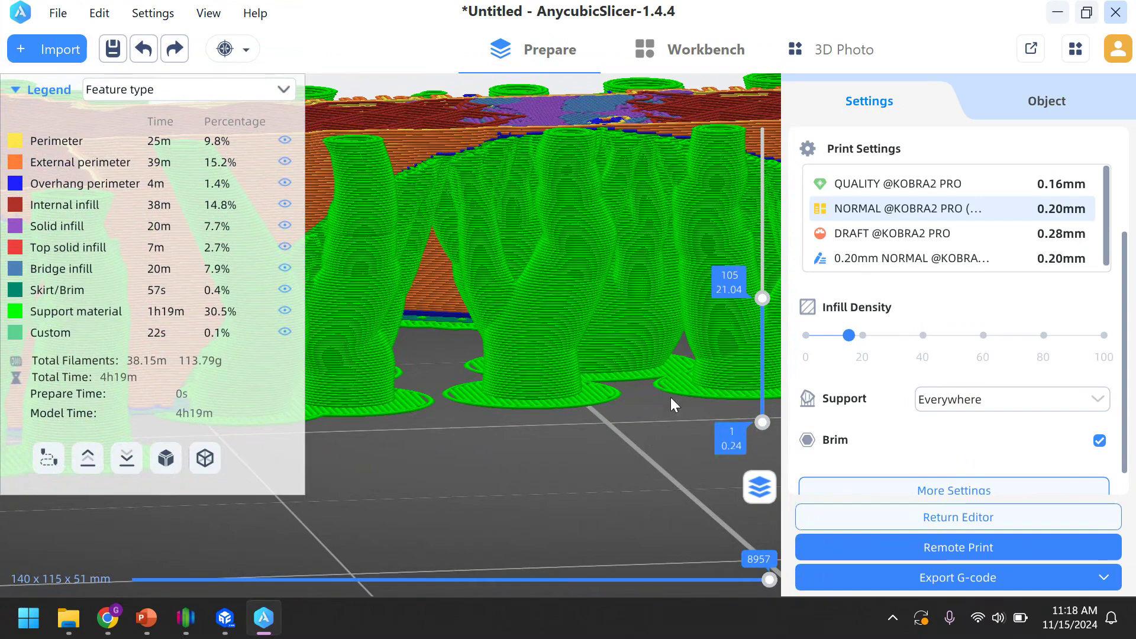
left_click_drag(761, 300, 752, 282)
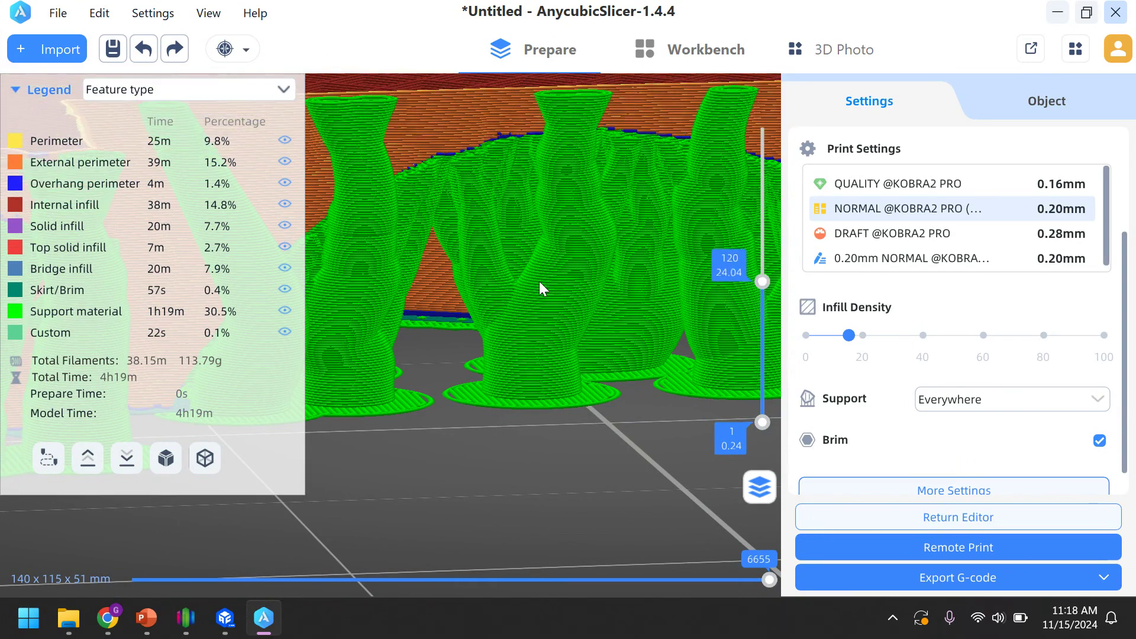
scroll(461, 513, "up", 5)
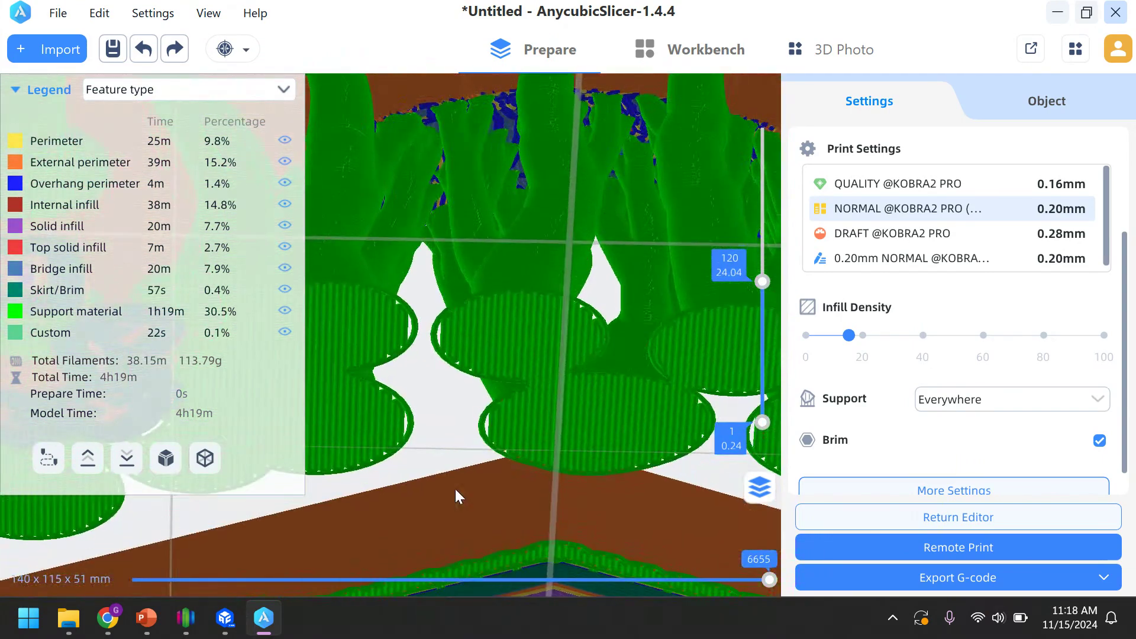
left_click_drag(459, 494, 493, 223)
scroll(493, 223, "up", 5)
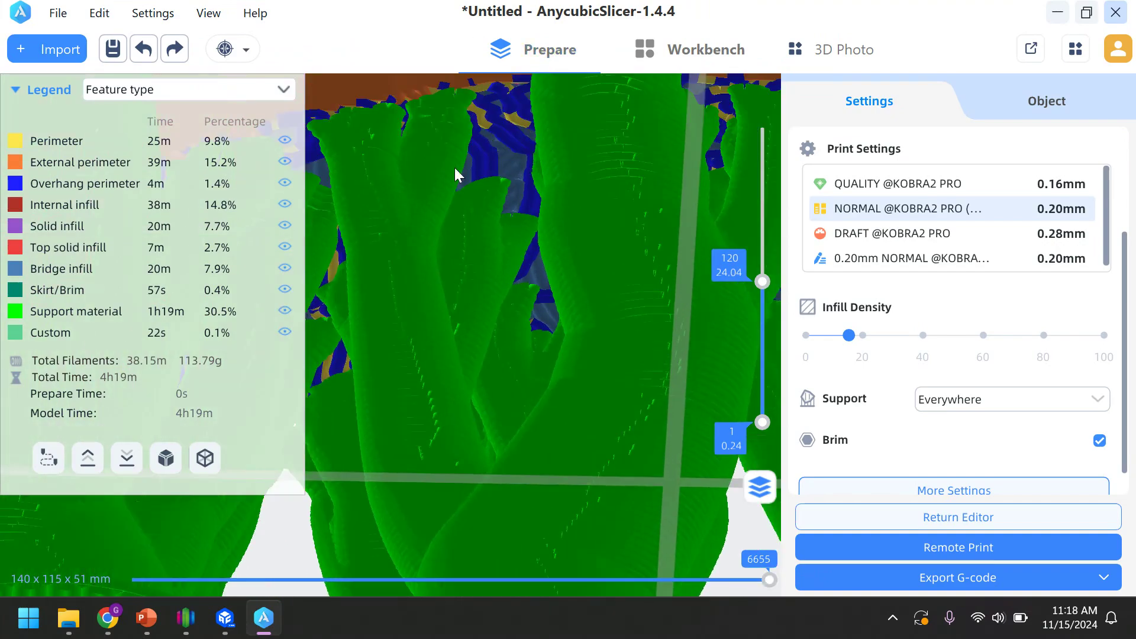
scroll(527, 347, "up", 5)
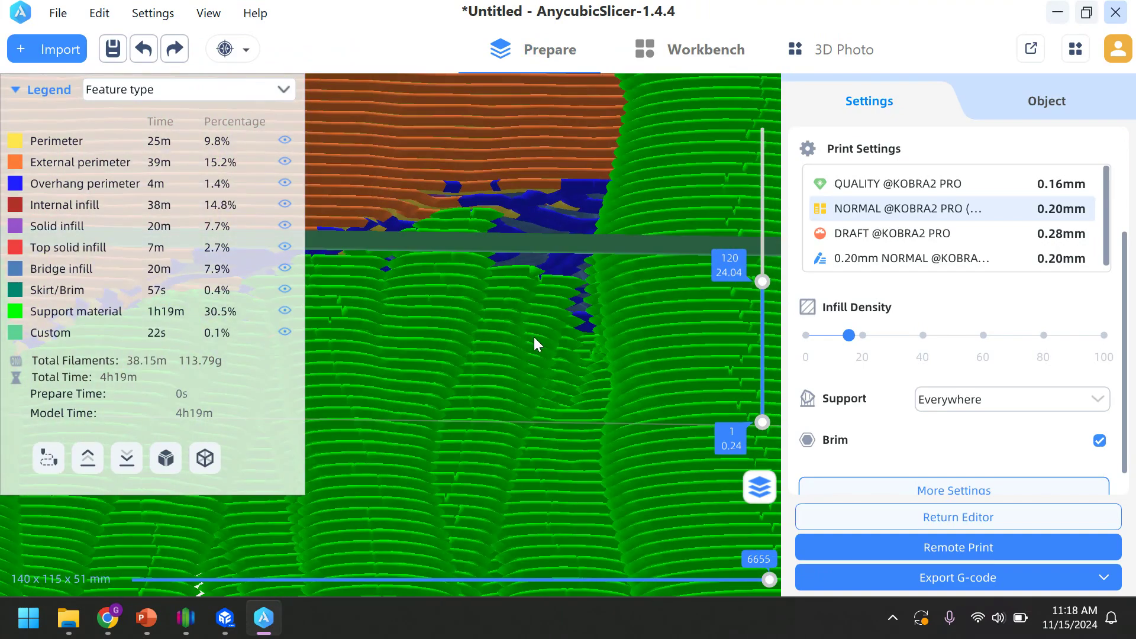
scroll(538, 342, "up", 5)
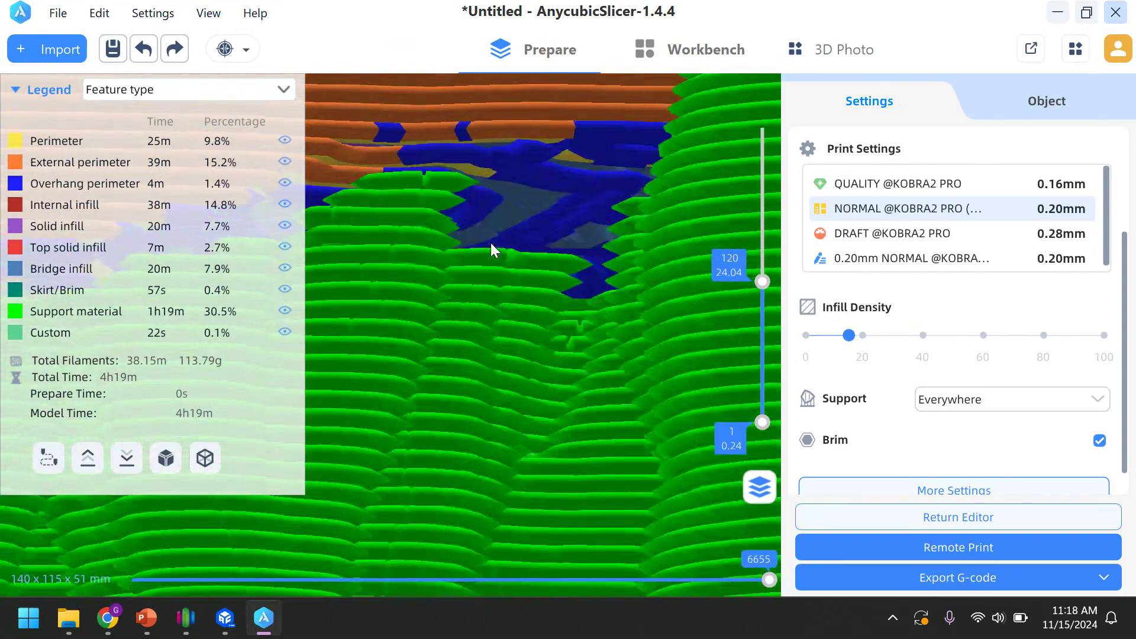
scroll(495, 253, "up", 2)
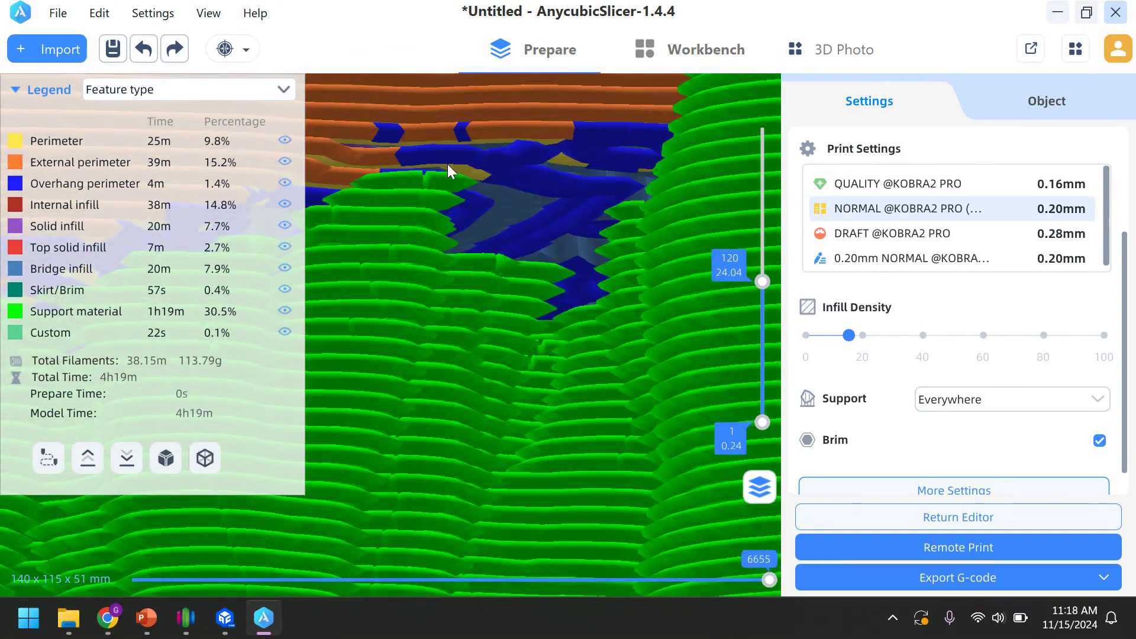
scroll(448, 171, "up", 3)
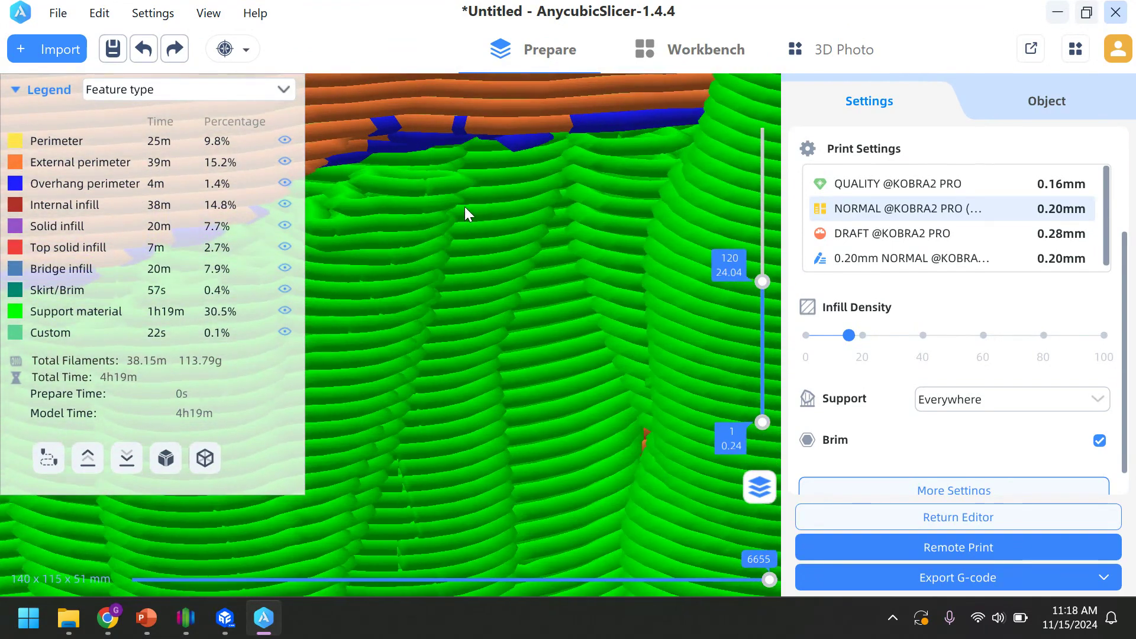
scroll(474, 214, "down", 8)
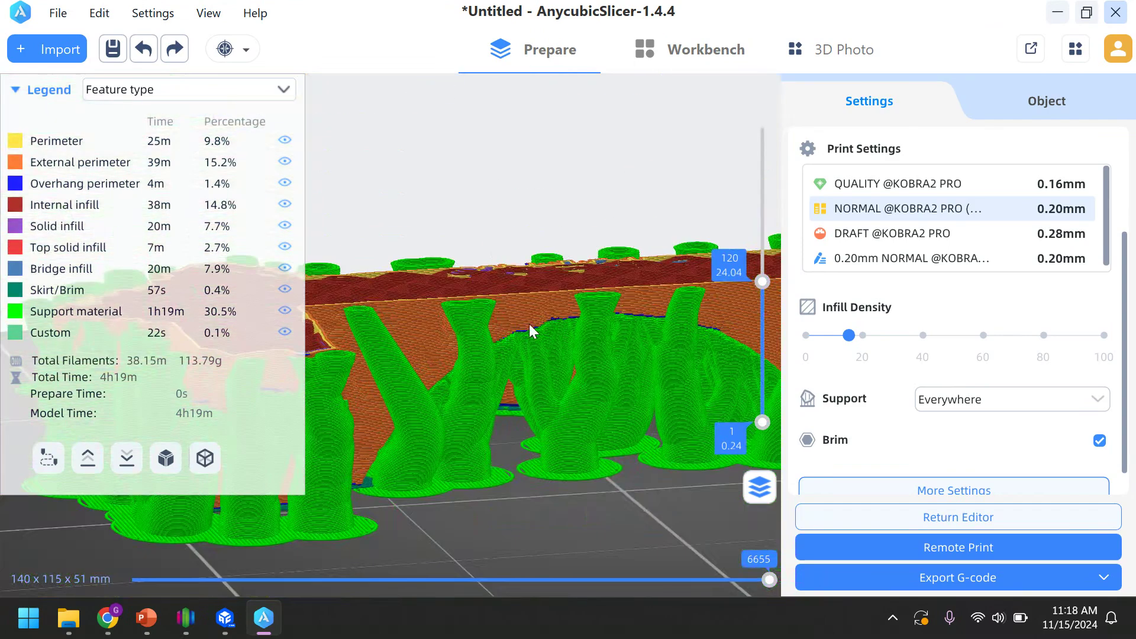
- Show all 258 sliced layers and orbit to a side-on view of the tree supports
scroll(757, 342, "down", 6)
scroll(704, 366, "up", 1)
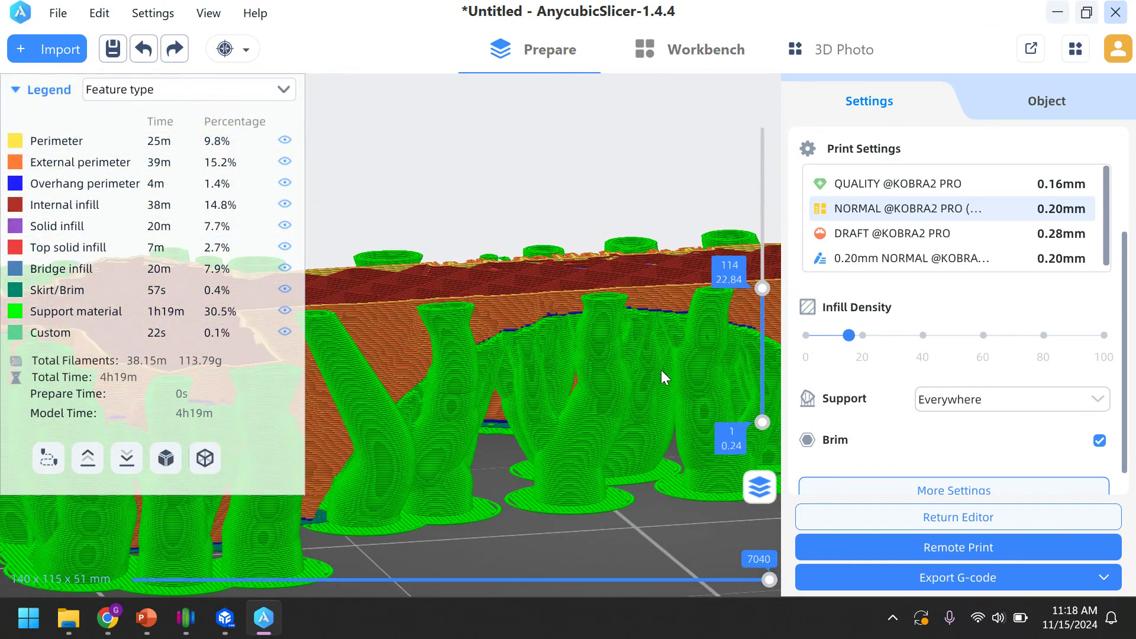
left_click_drag(762, 286, 754, 151)
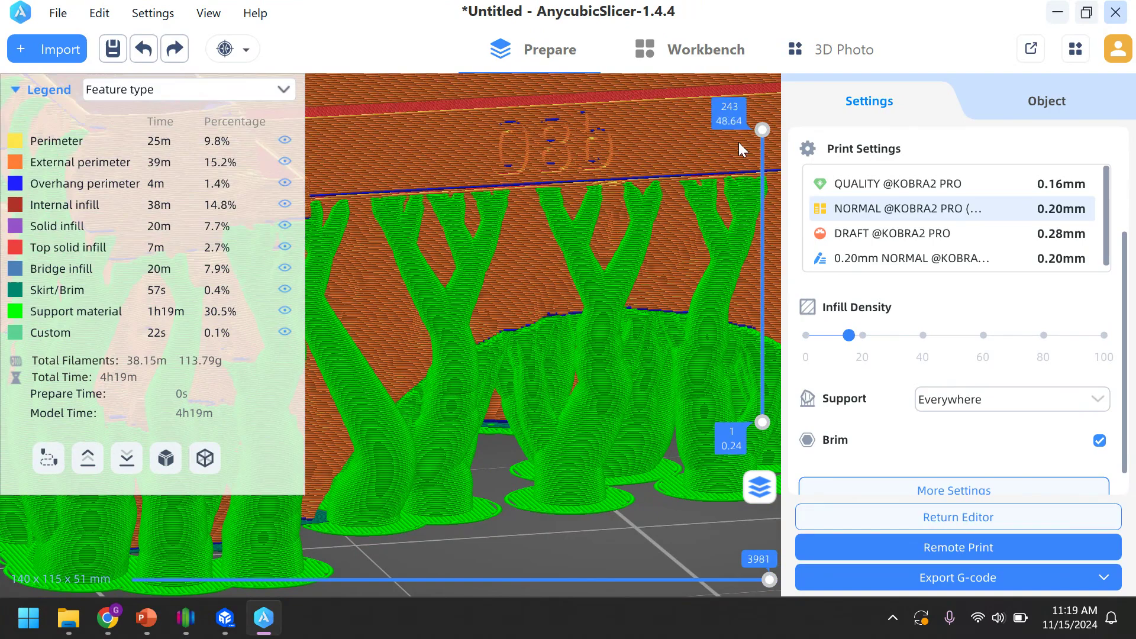
scroll(618, 333, "up", 3)
scroll(618, 334, "down", 6)
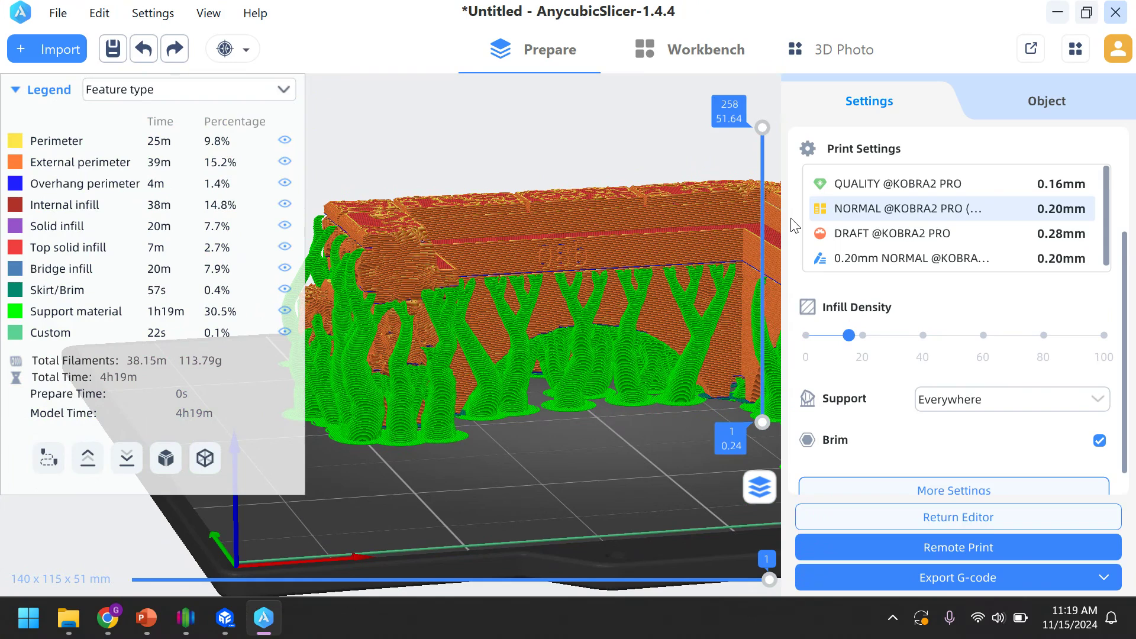
scroll(621, 382, "up", 5)
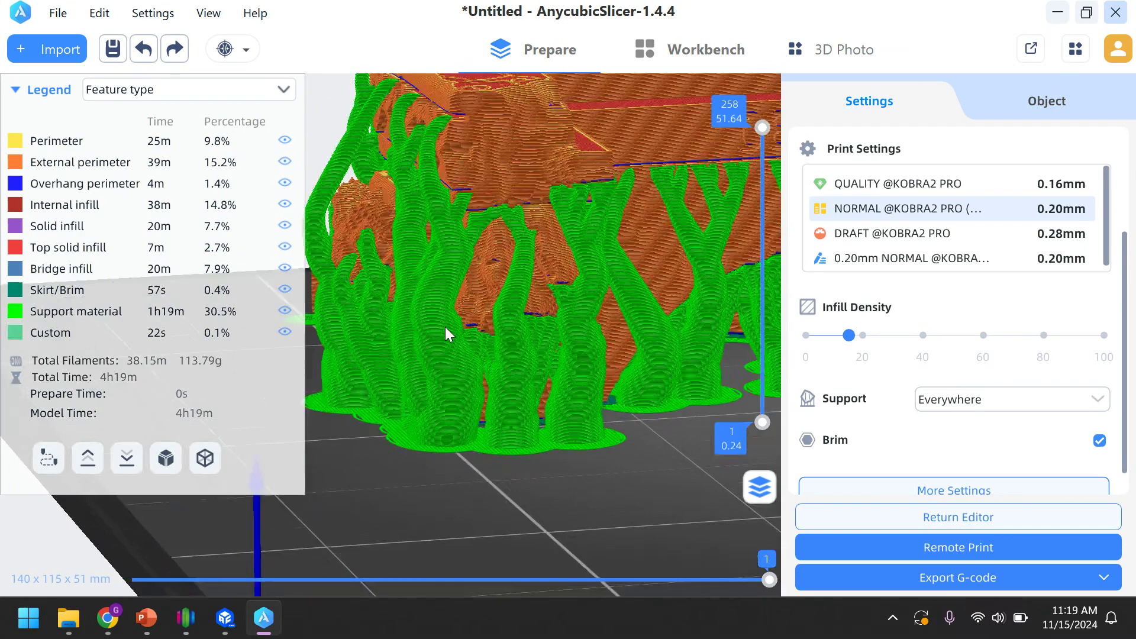
left_click_drag(445, 327, 433, 375)
scroll(434, 375, "up", 3)
- Limit the preview to layer 104, then raise it to layer 129 and orbit again
left_click_drag(762, 128, 751, 321)
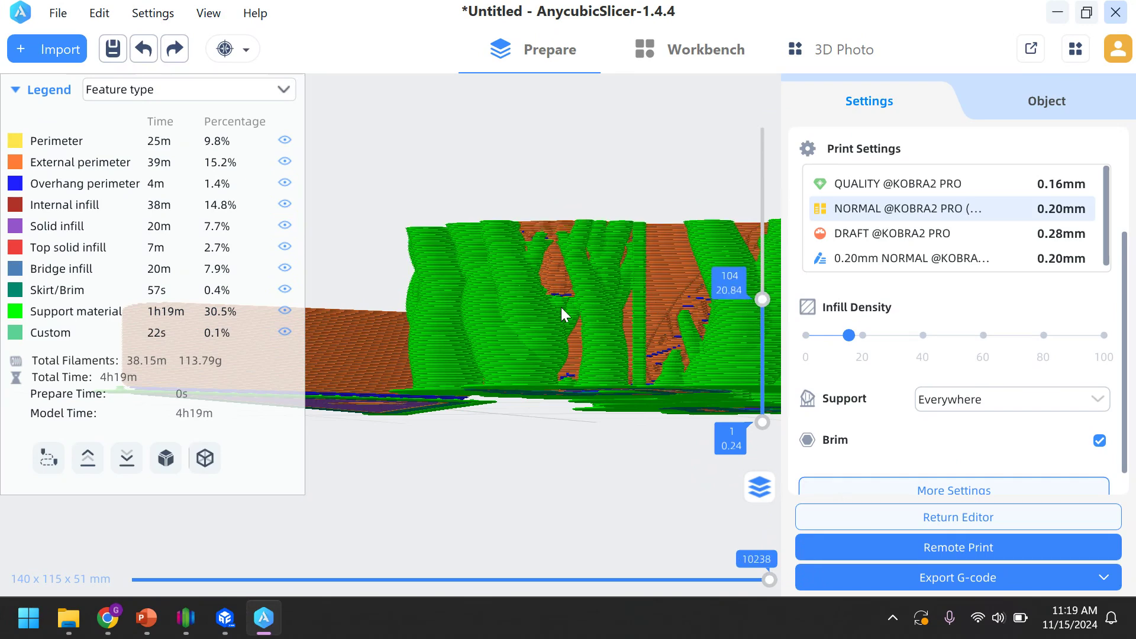
key("1")
scroll(594, 372, "up", 3)
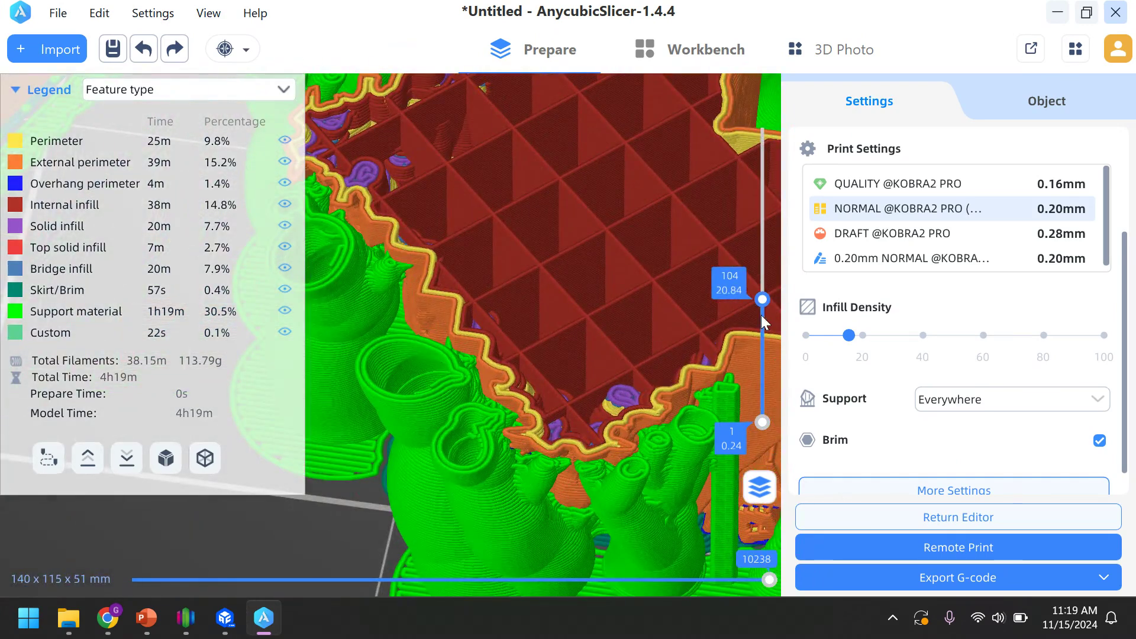
left_click_drag(762, 299, 773, 126)
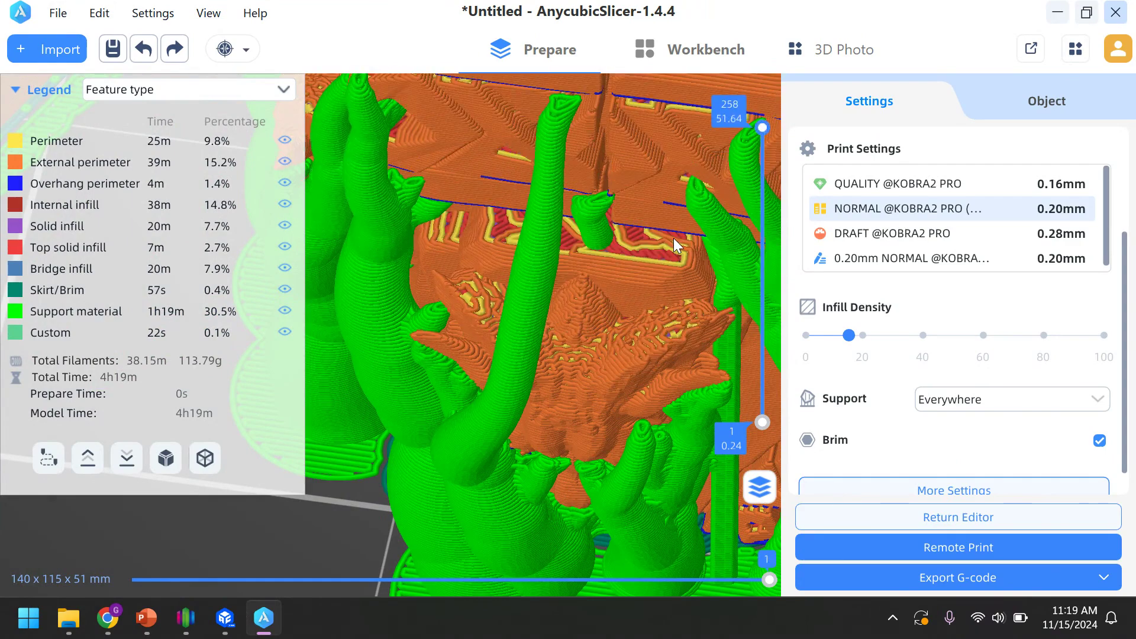
scroll(672, 260, "down", 5)
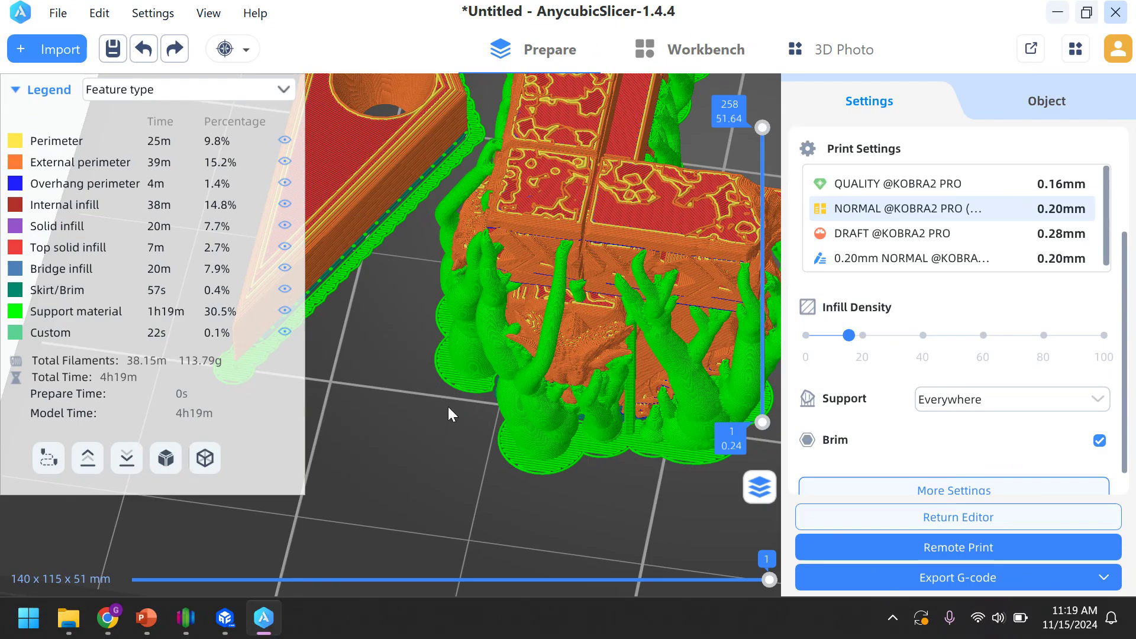
left_click_drag(442, 478, 538, 442)
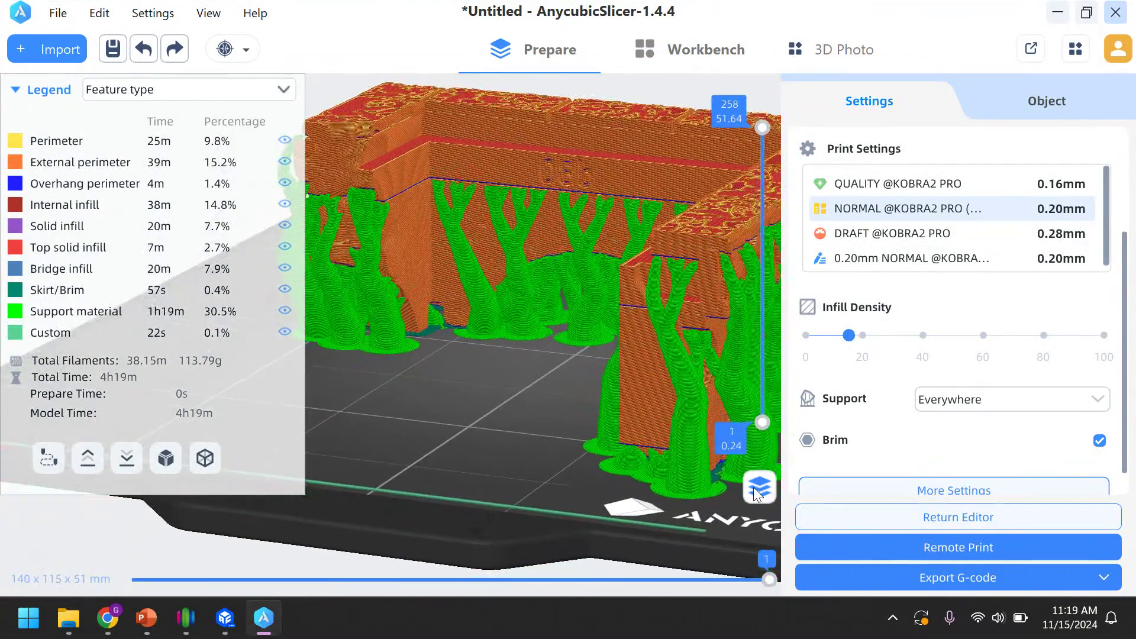
- Choose Export G-code to Local Disk and dismiss the USB drive notification
left_click(939, 577)
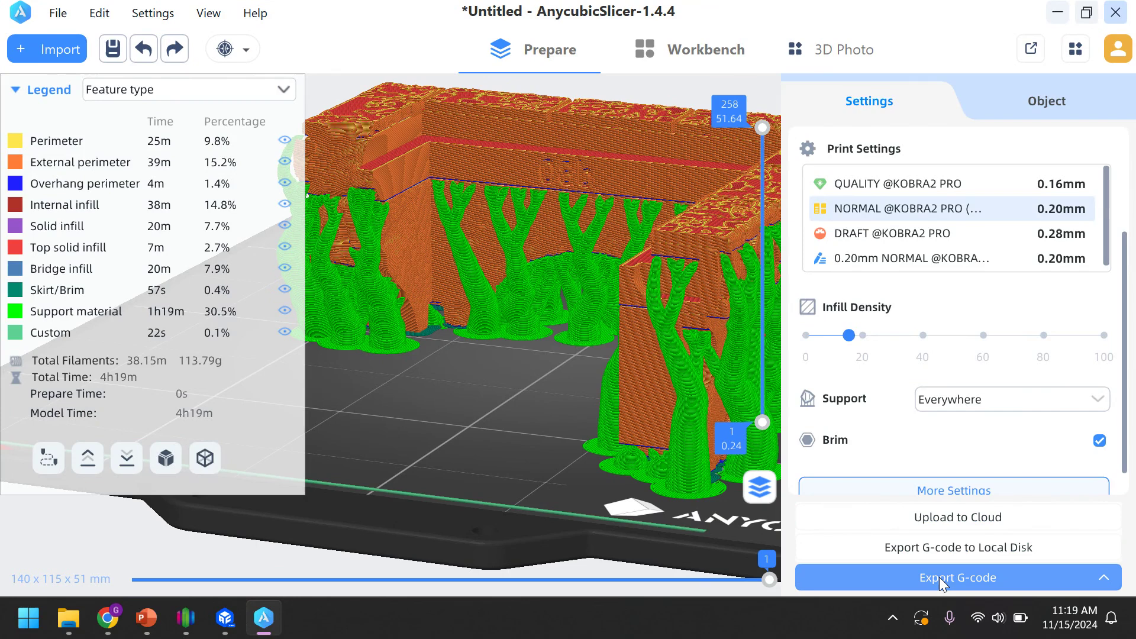
left_click(910, 557)
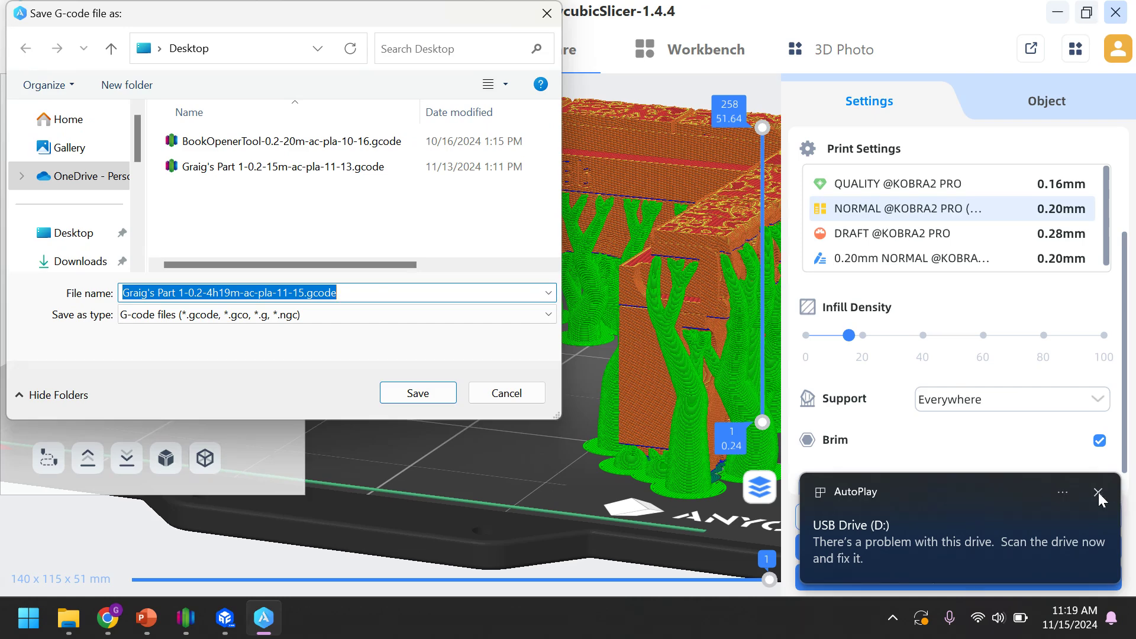
left_click(1098, 493)
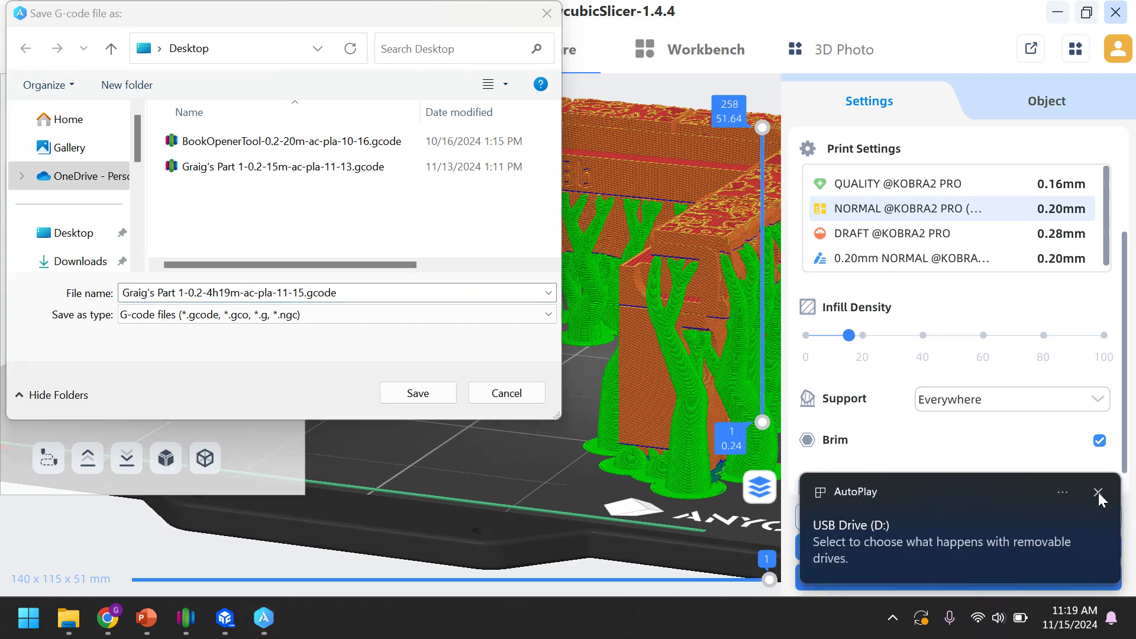
left_click(1098, 494)
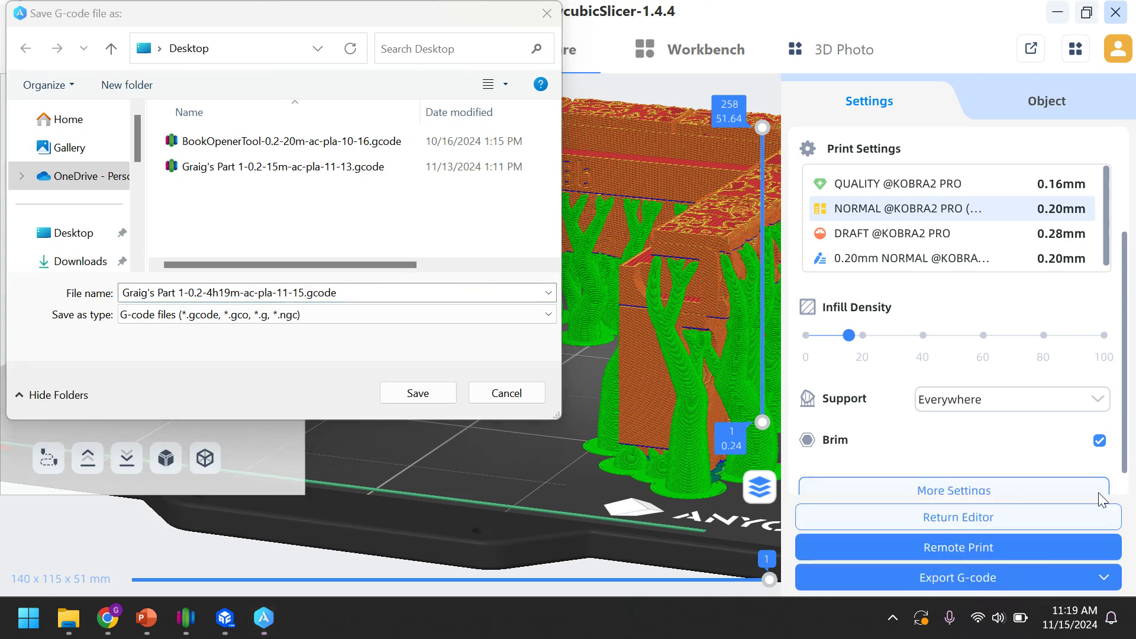
- Select USB Drive (D:) as the save location and save the G-code file
left_click(959, 578)
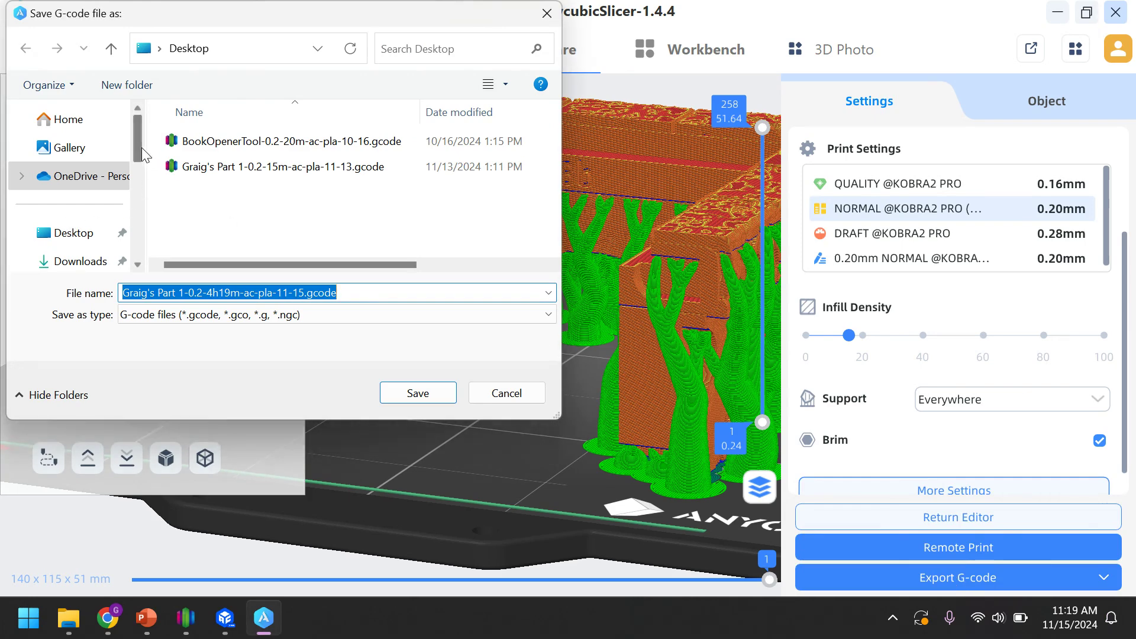
left_click(141, 199)
left_click(144, 204)
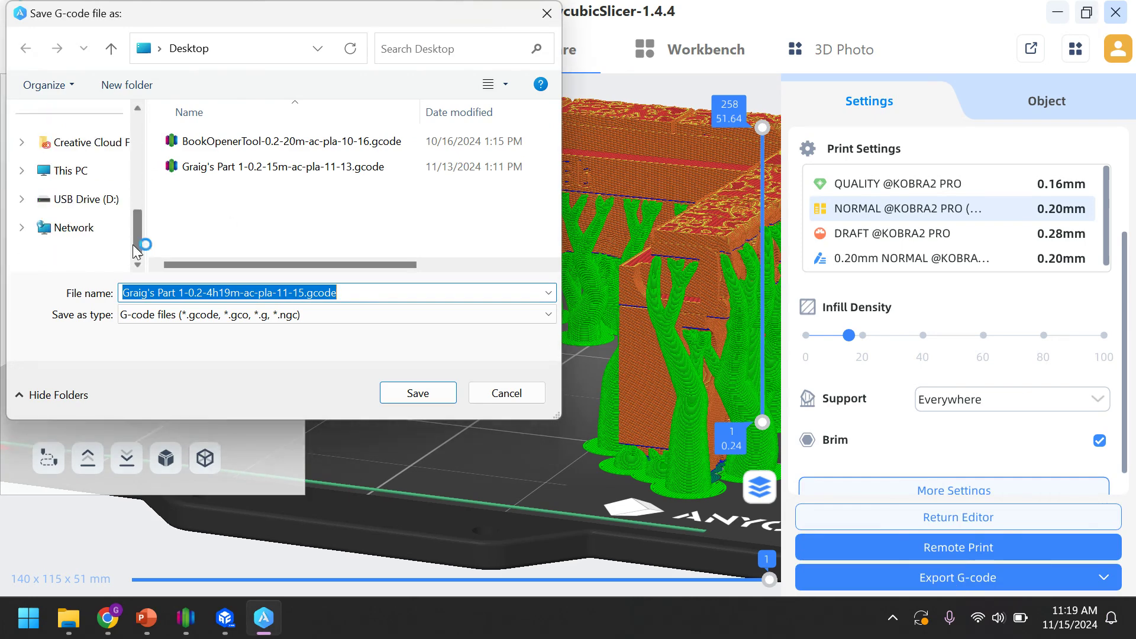
left_click(80, 202)
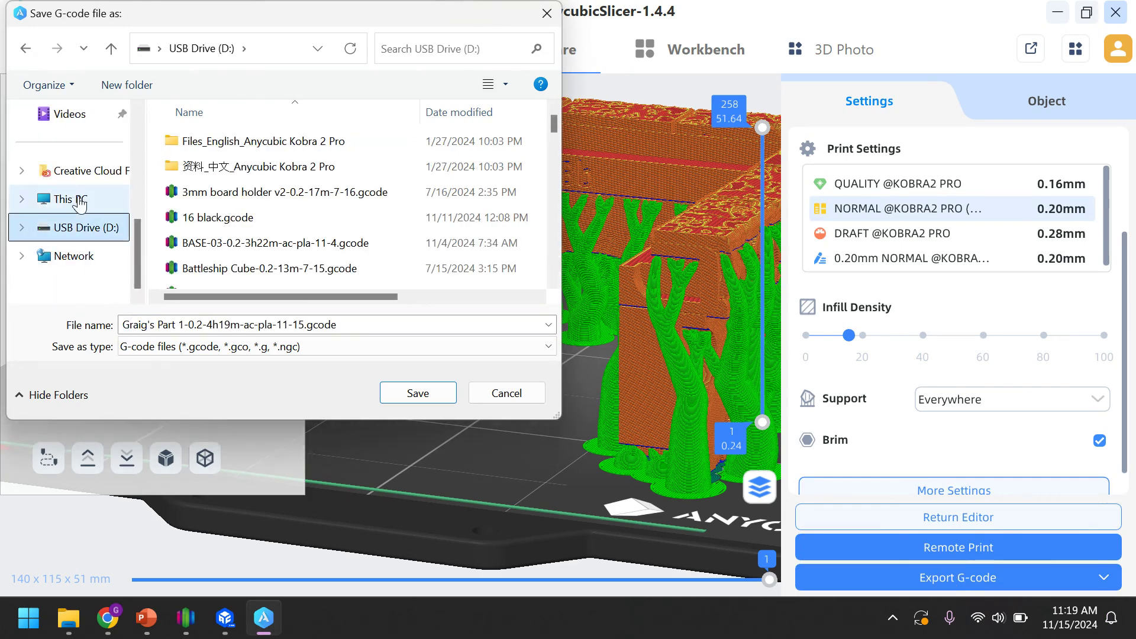
left_click(418, 392)
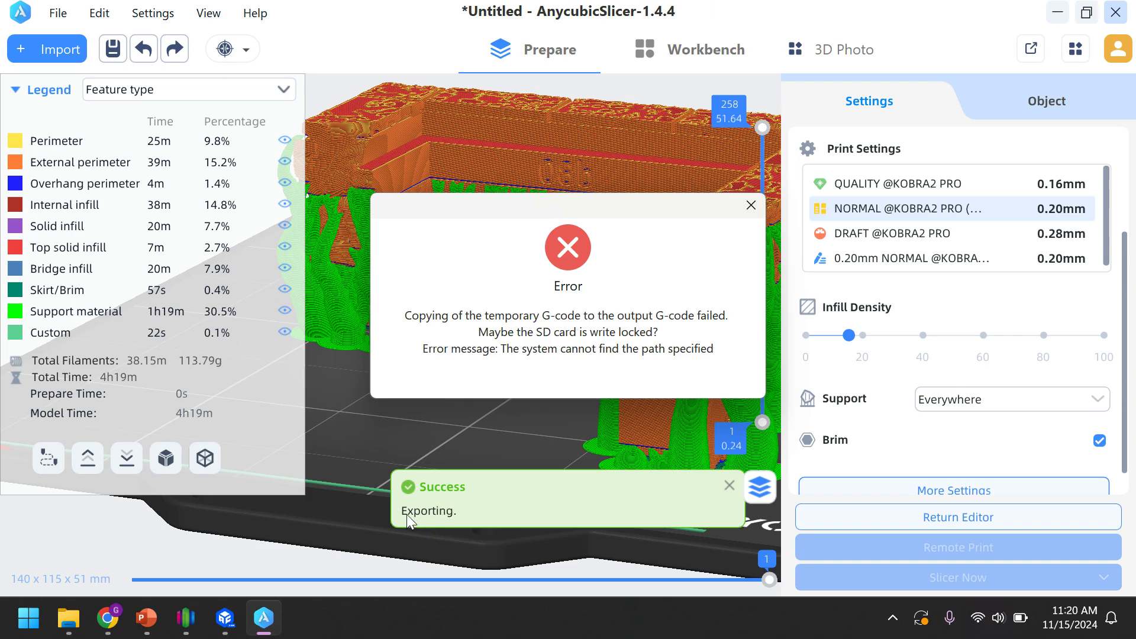
- Close the export error, the exporting notice and the USB drive AutoPlay notifications
left_click(750, 208)
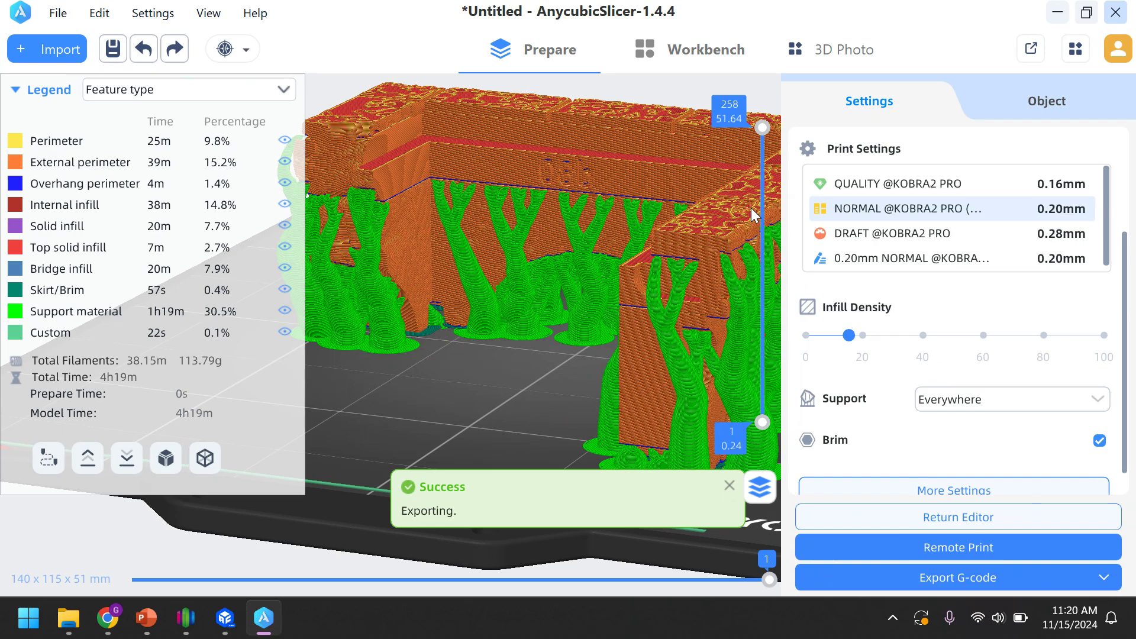
left_click(726, 492)
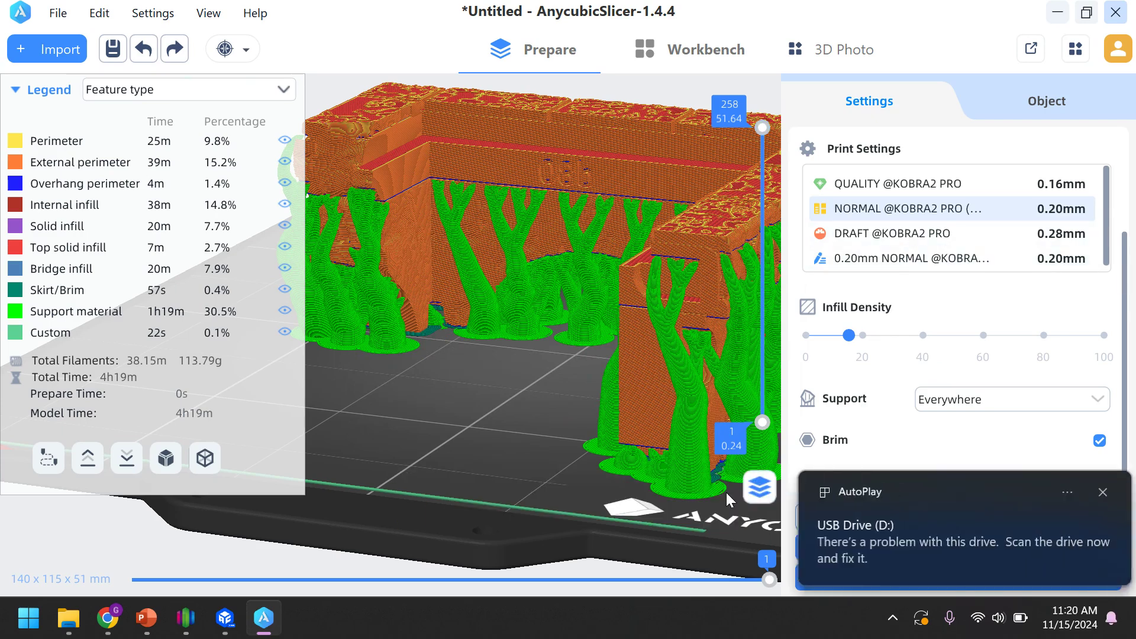
left_click(1097, 492)
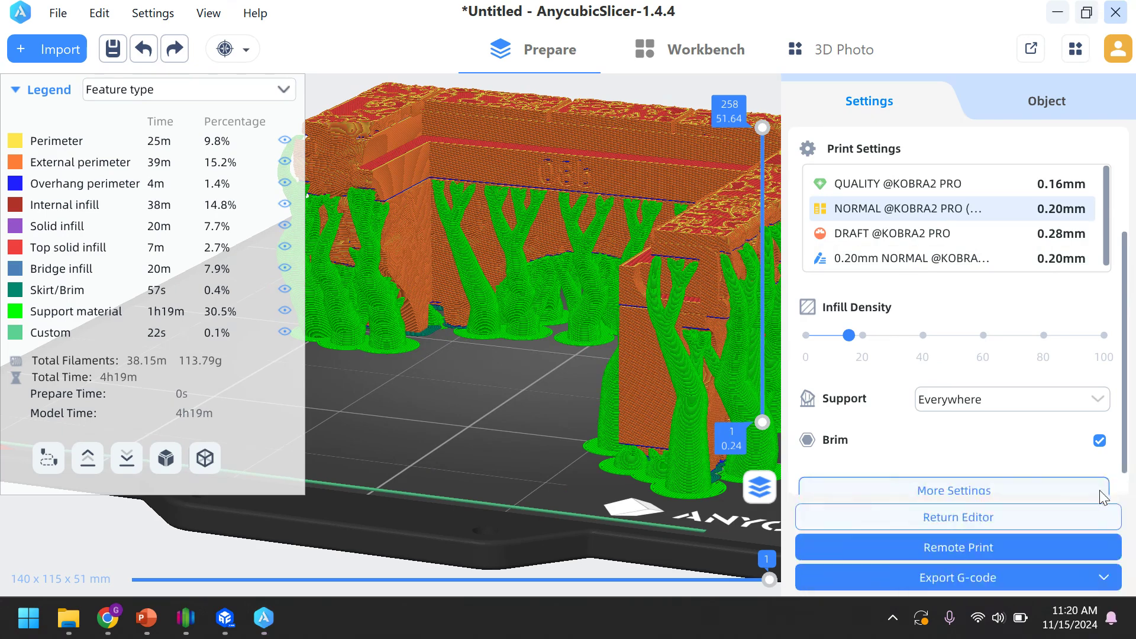
left_click(963, 581)
left_click(951, 573)
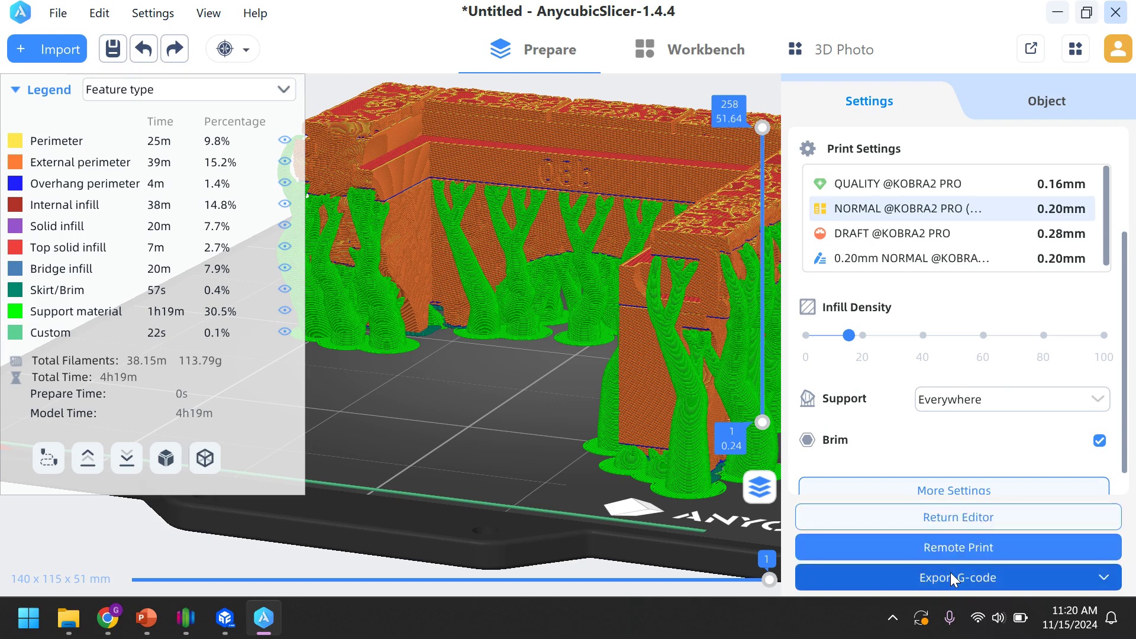
- Export the 4h19m G-code to Local Disk, saving it onto USB Drive (D:)
left_click(950, 573)
left_click(937, 549)
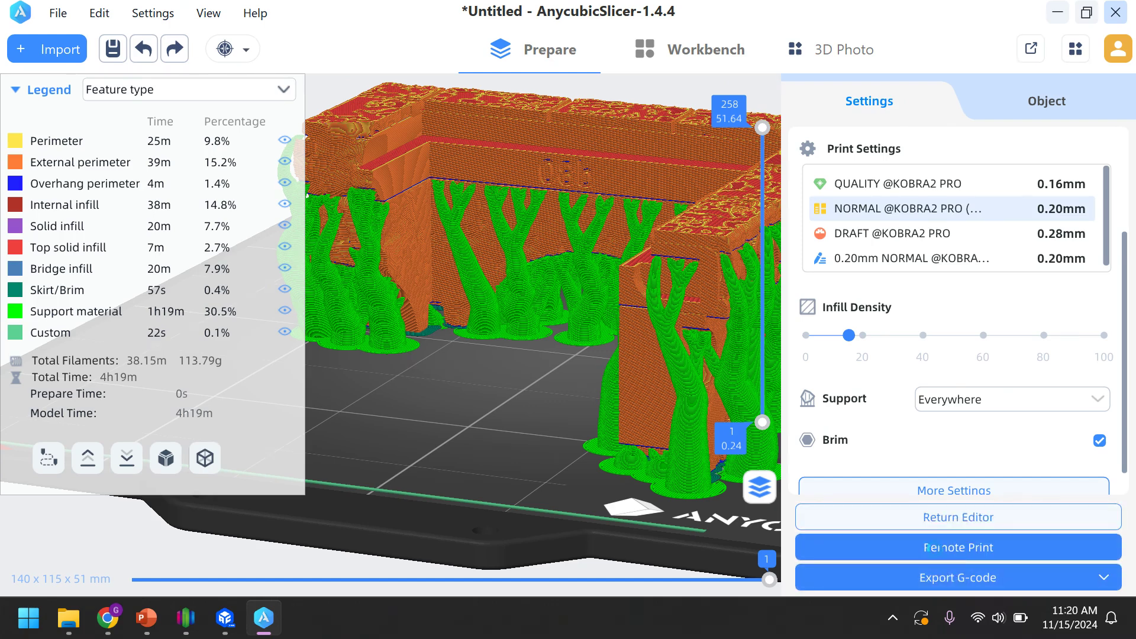
scroll(70, 197, "down", 5)
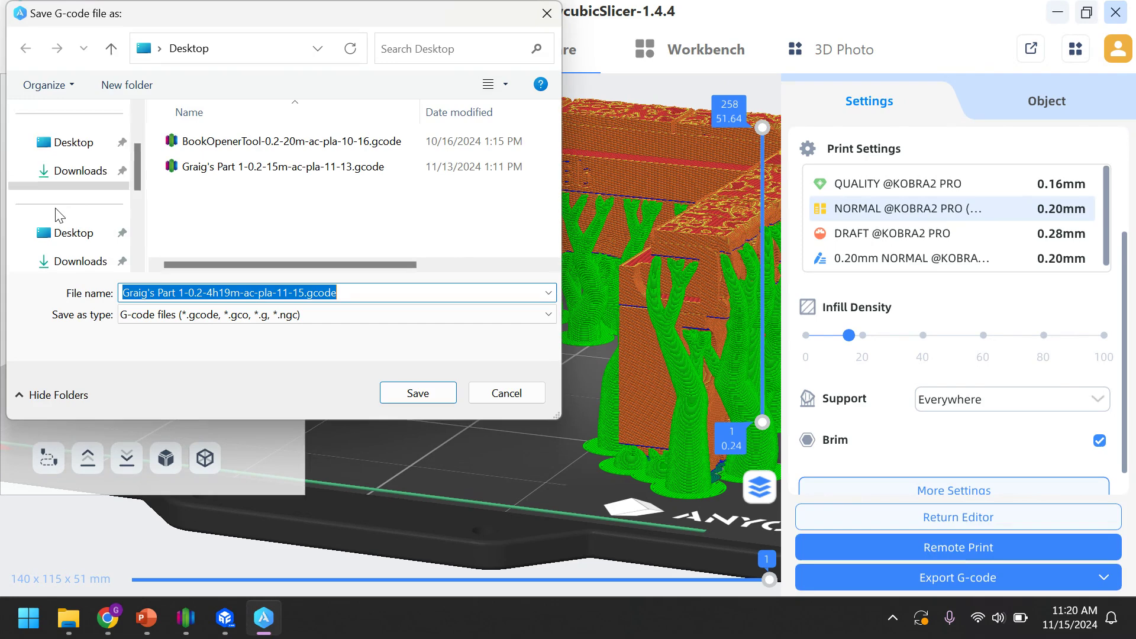
left_click(77, 199)
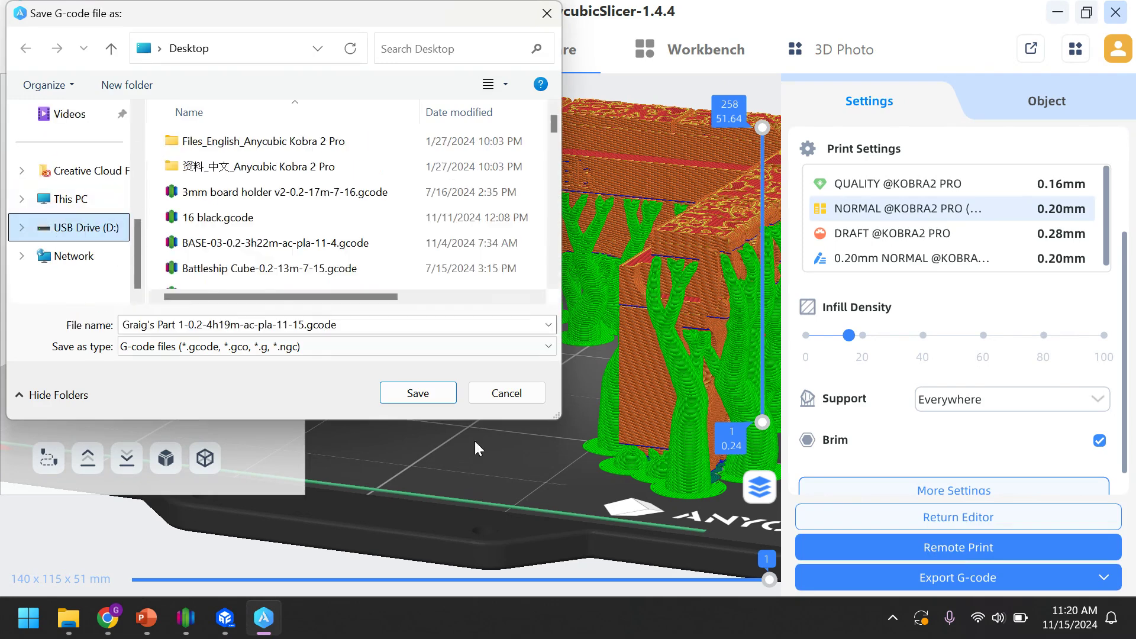
left_click(438, 399)
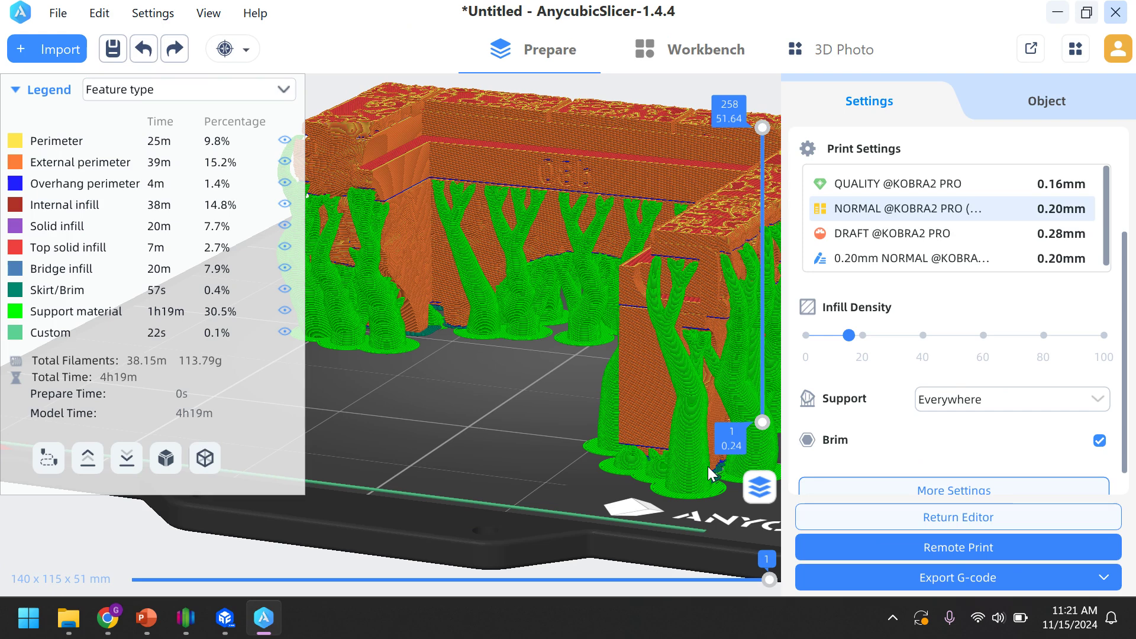
- Back in the editor, set the Support material style to Grid in More Settings
left_click(921, 524)
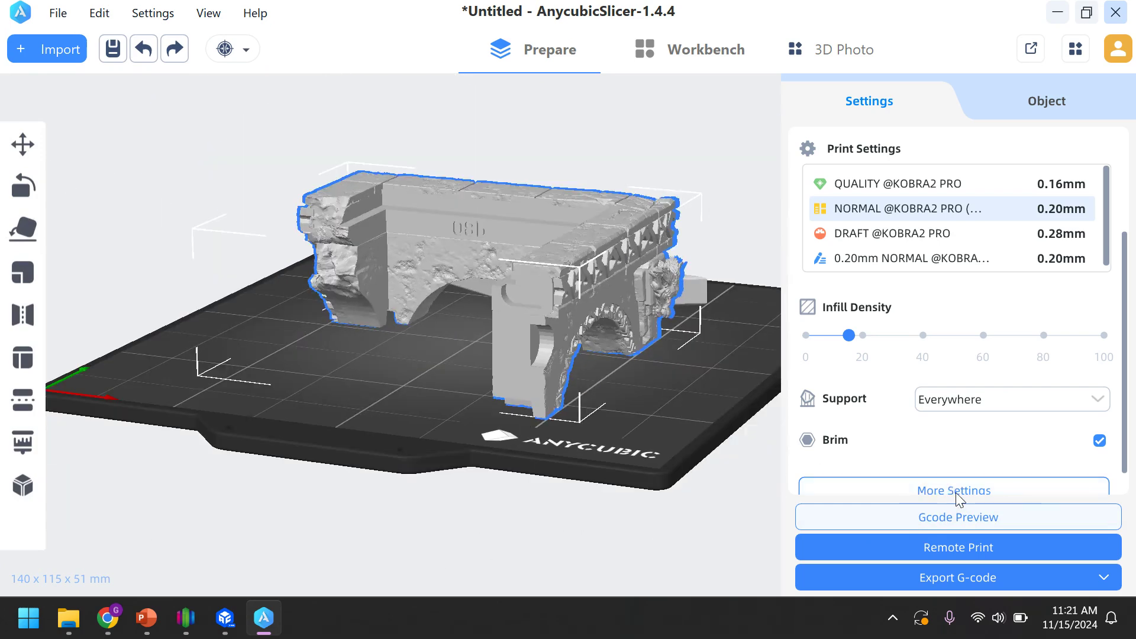
left_click(956, 492)
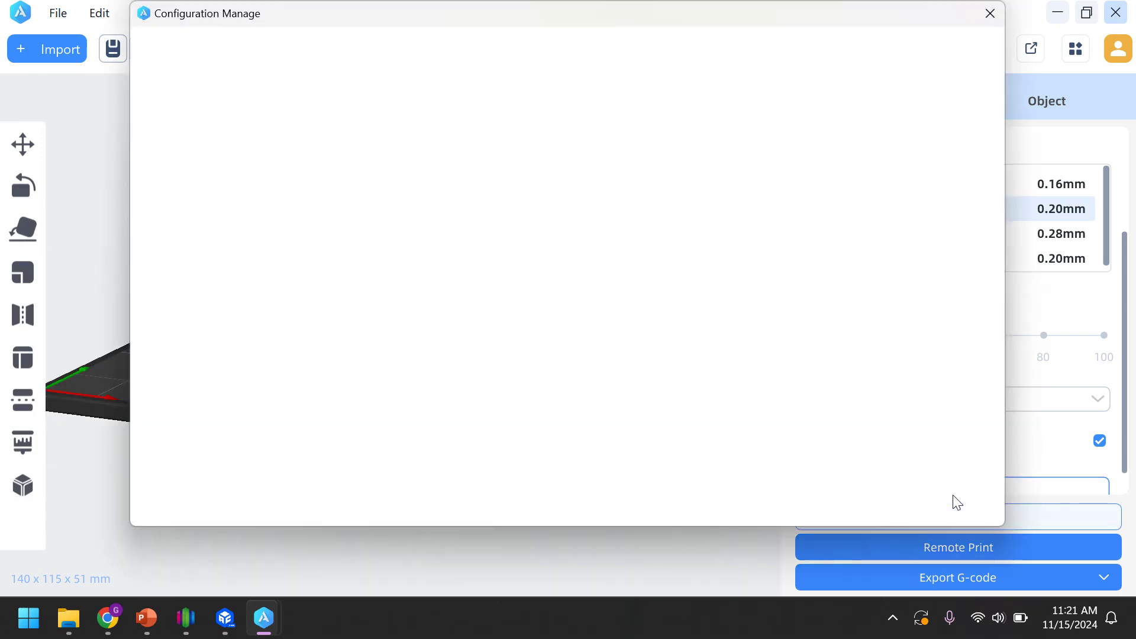
scroll(695, 385, "down", 3)
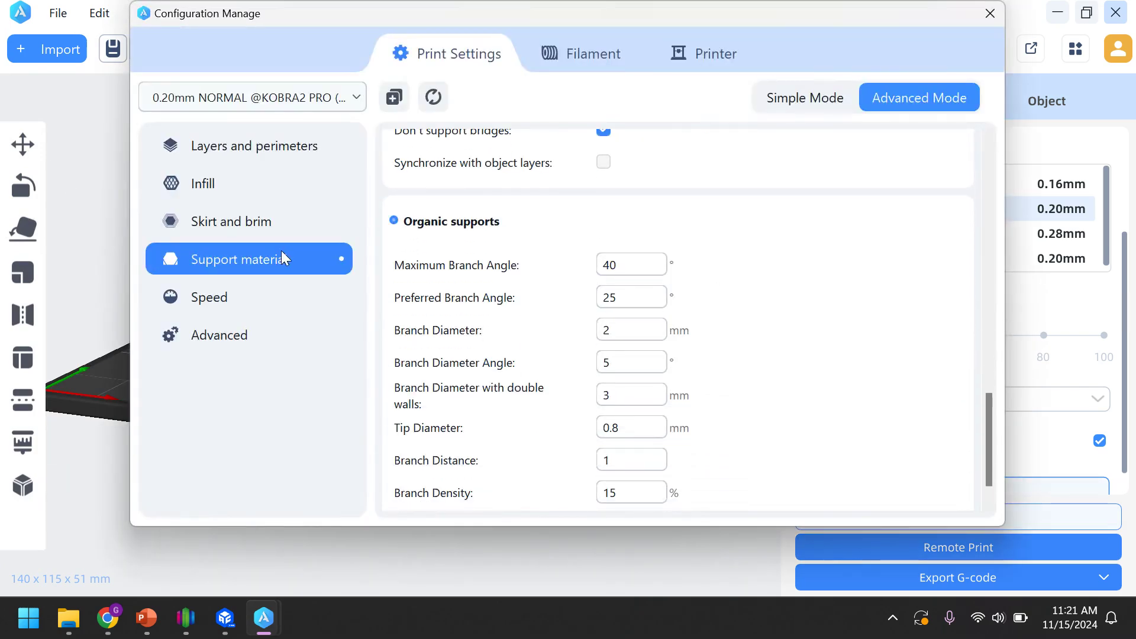
scroll(748, 390, "up", 5)
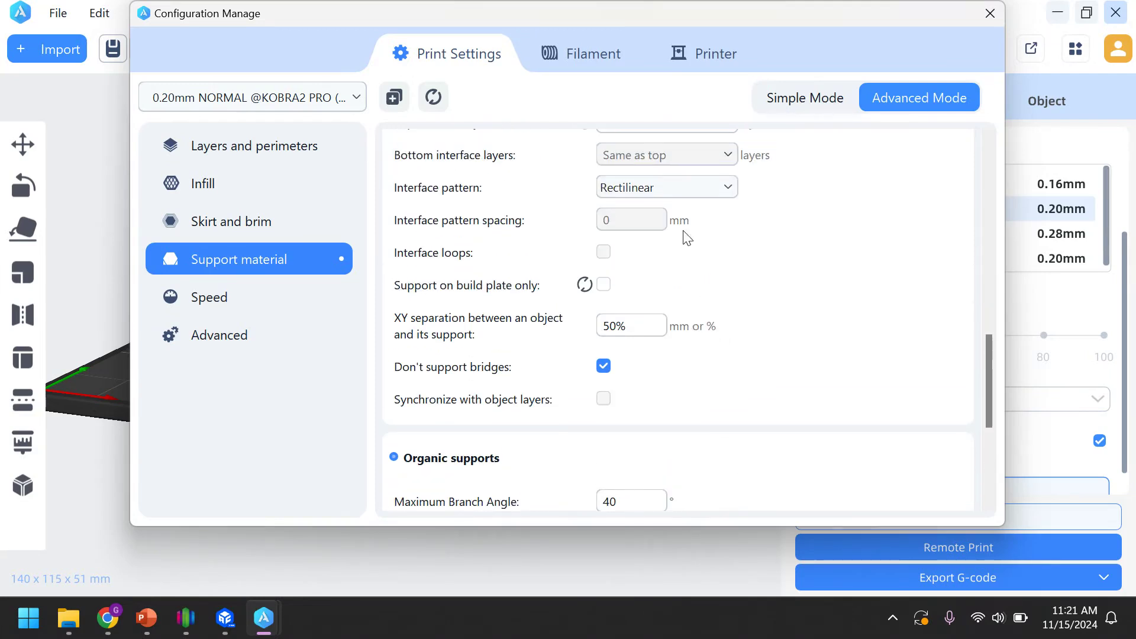
scroll(685, 207, "up", 8)
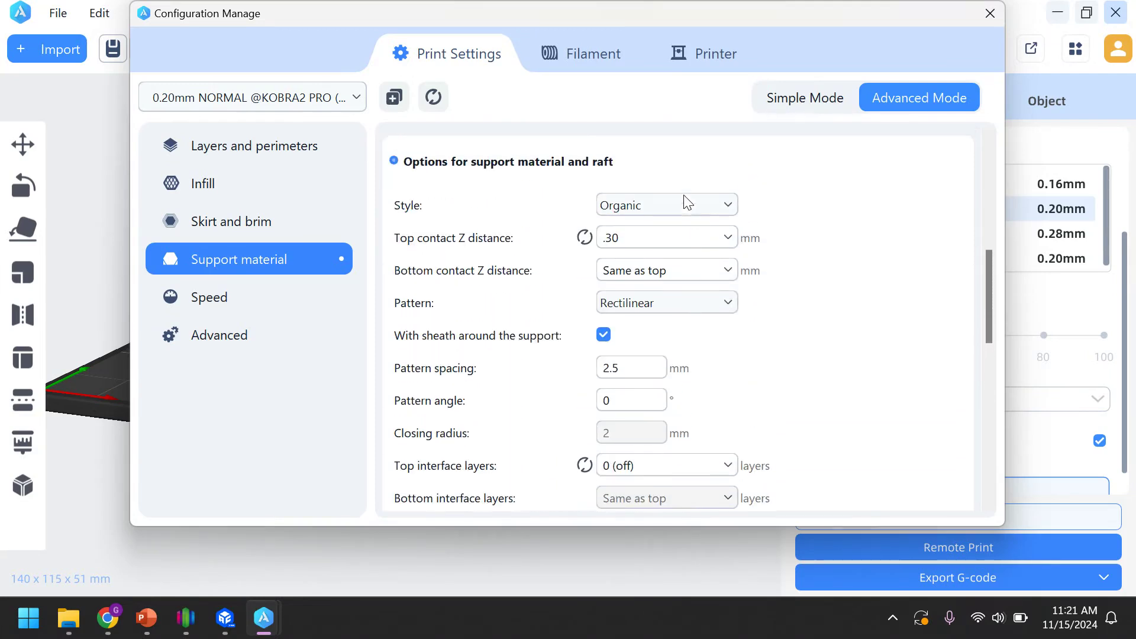
scroll(685, 202, "up", 1)
left_click(710, 228)
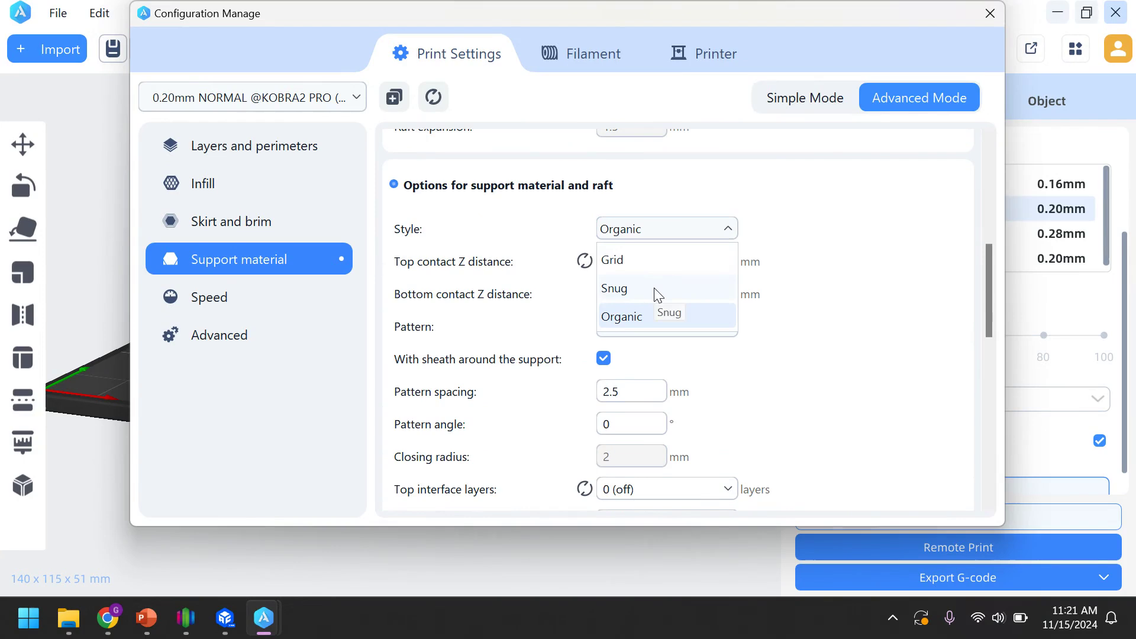
left_click(639, 261)
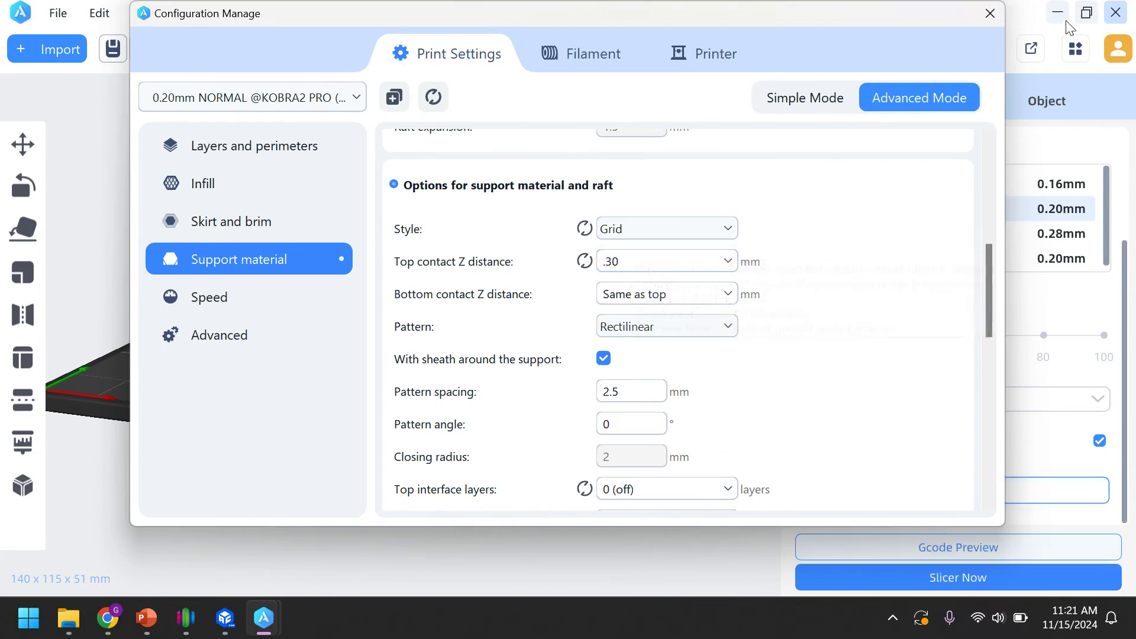
left_click(989, 15)
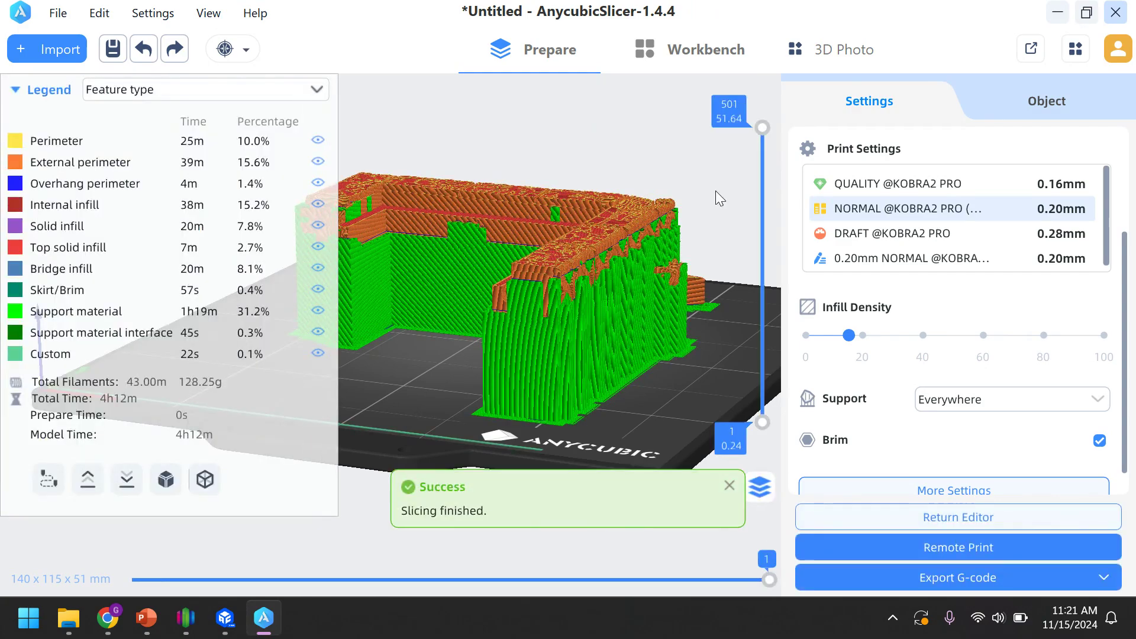
- Orbit the Grid-supported slice and step the layer cut through 199, 145 and about 168
left_click_drag(457, 420, 481, 373)
left_click_drag(757, 133, 761, 301)
key("1")
scroll(573, 401, "up", 5)
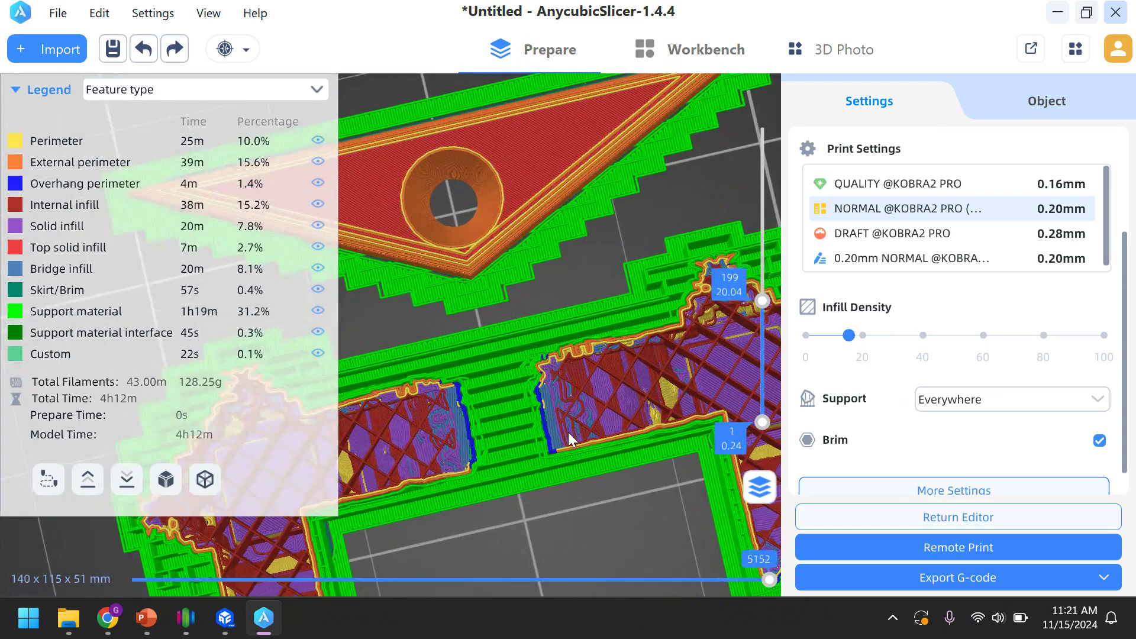
left_click_drag(762, 302, 769, 337)
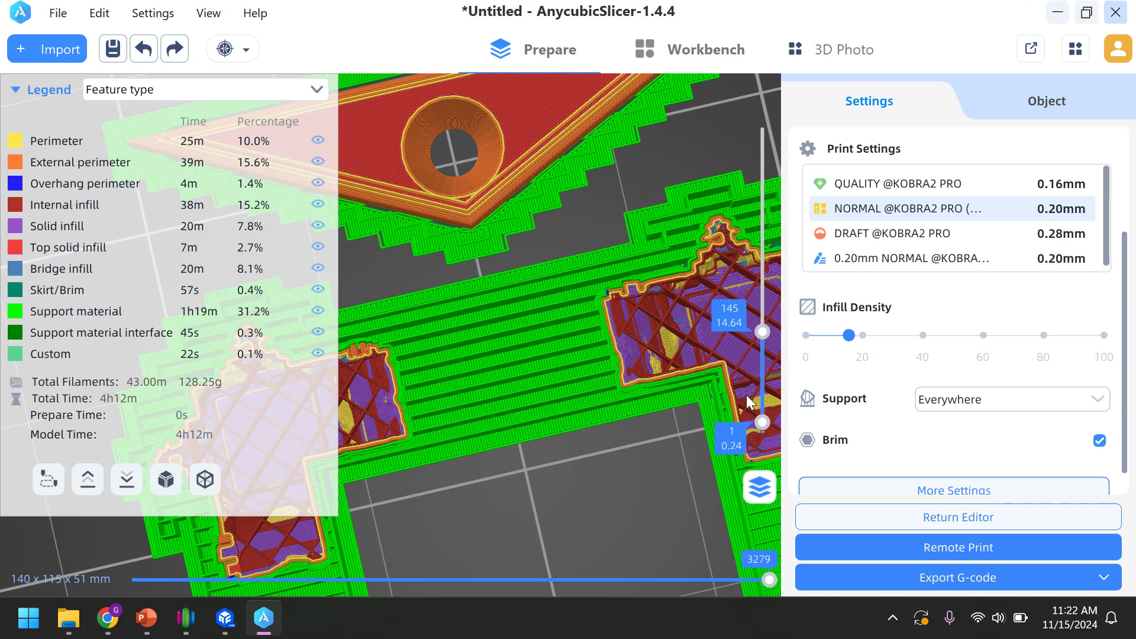
middle_click_drag(648, 494, 681, 366)
mouse_move(761, 329)
left_mouse_down()
mouse_move(759, 305)
mouse_move(758, 345)
mouse_move(754, 314)
left_mouse_up()
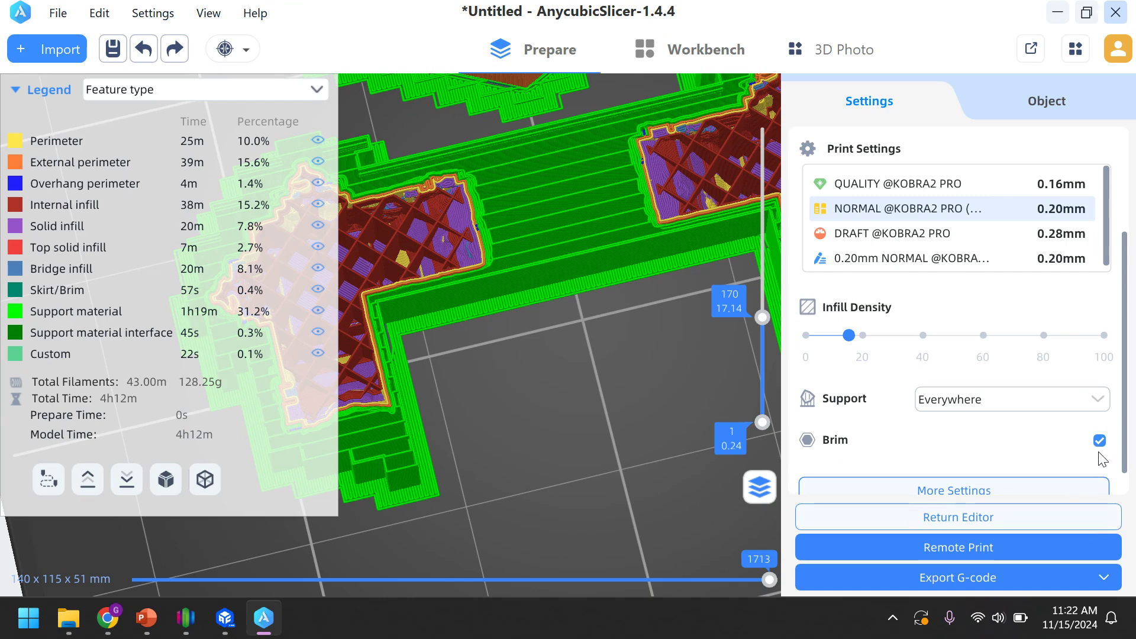
- Return to the editor and pick Snug in the Support material Style list
left_click(982, 517)
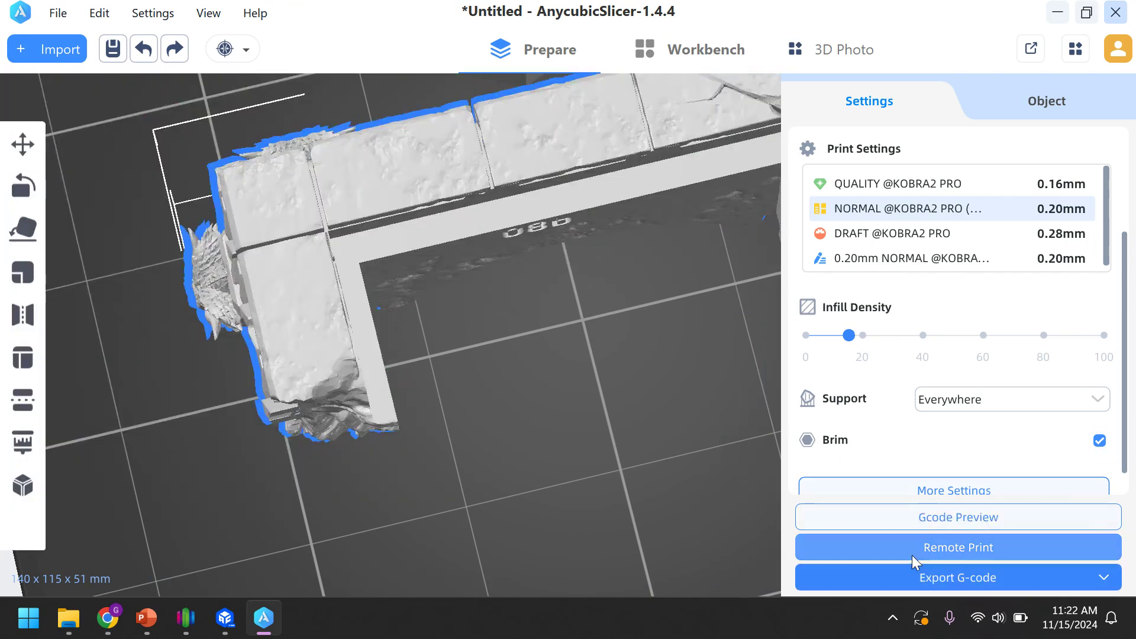
left_click(997, 493)
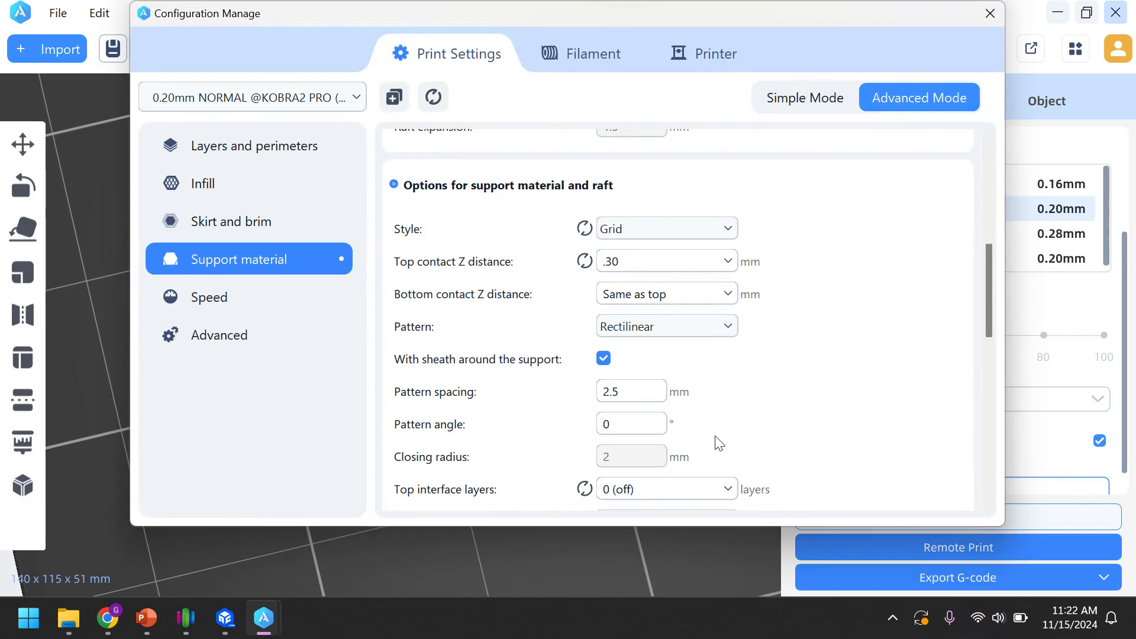
scroll(629, 279, "up", 3)
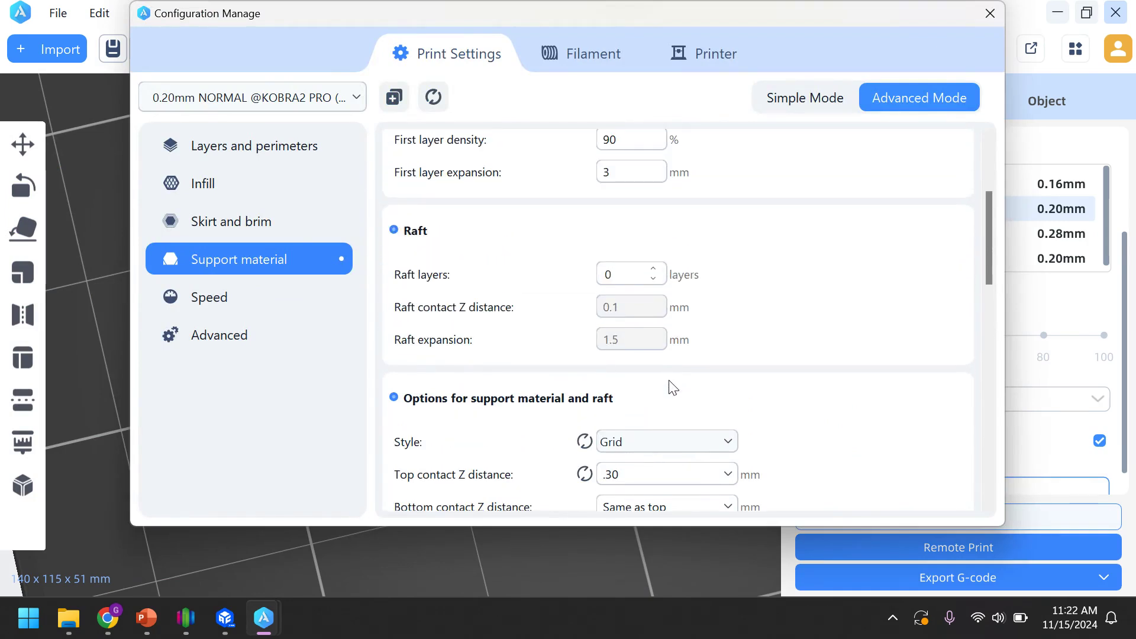
scroll(669, 382, "down", 2)
left_click(661, 370)
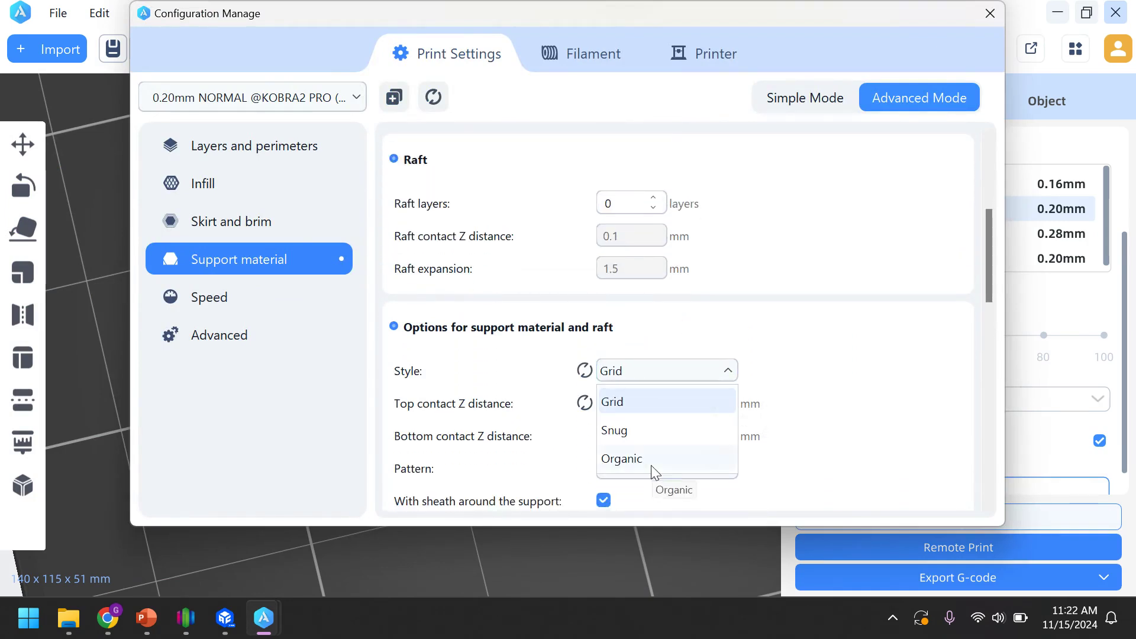
left_click(651, 435)
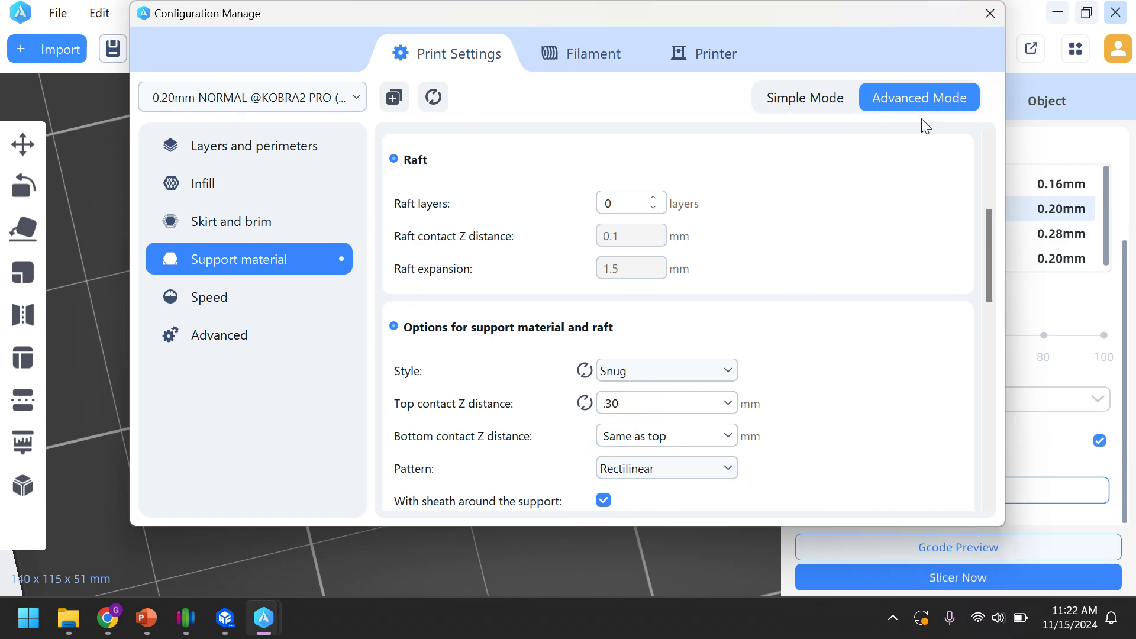
left_click(990, 13)
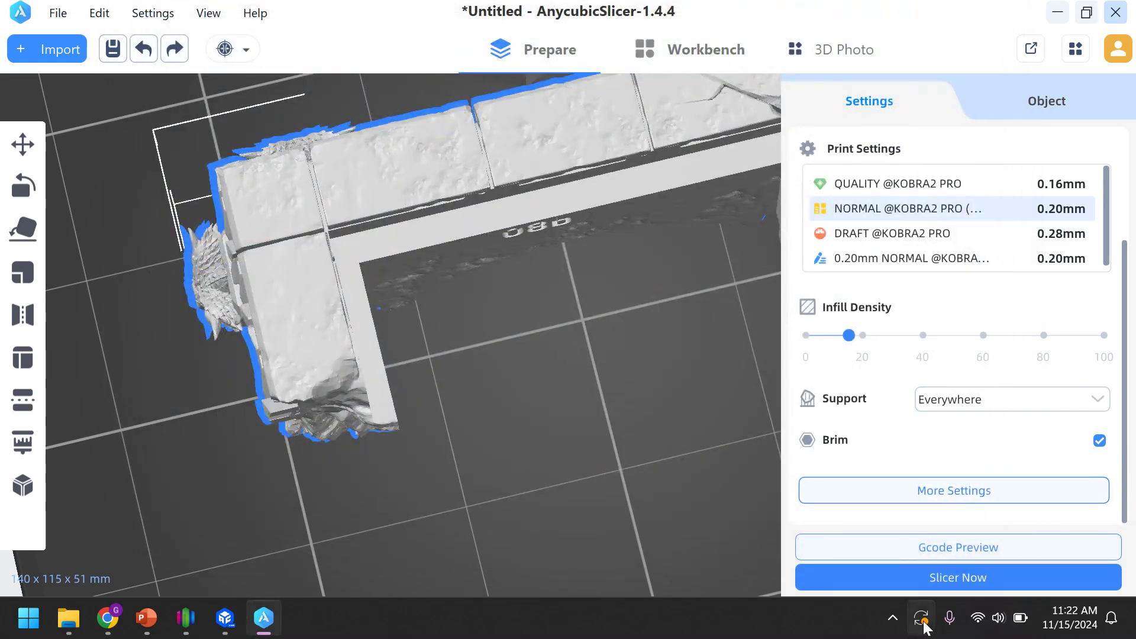
- Slice with Snug supports, orbit the preview, and cap visible layers at 243
left_click(903, 579)
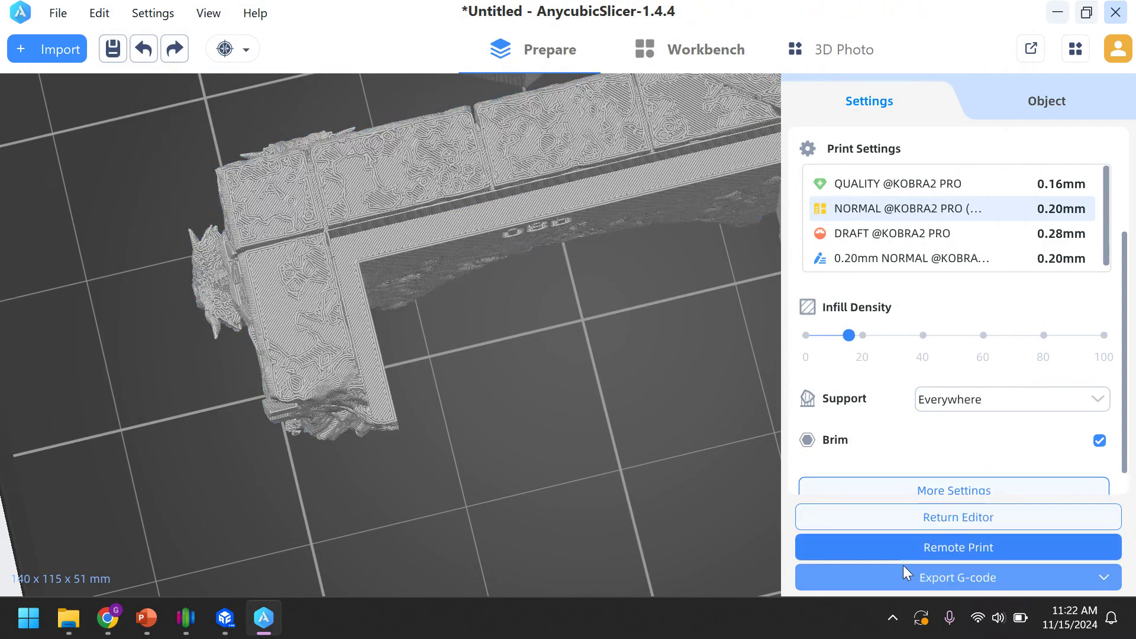
left_click_drag(704, 382, 648, 374)
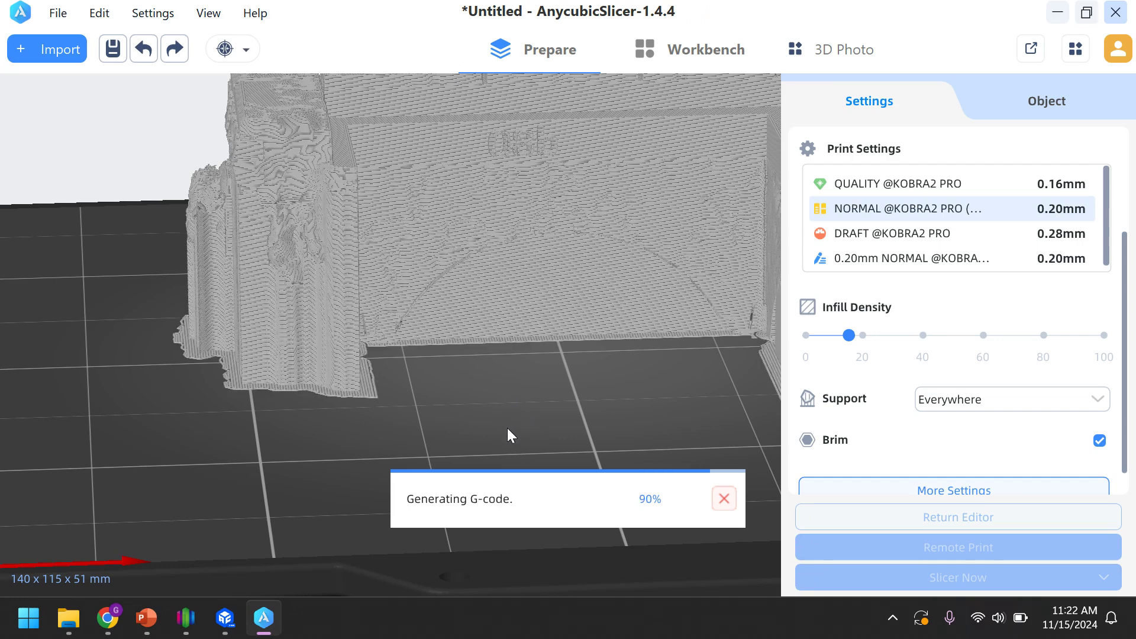
left_click_drag(681, 438, 588, 449)
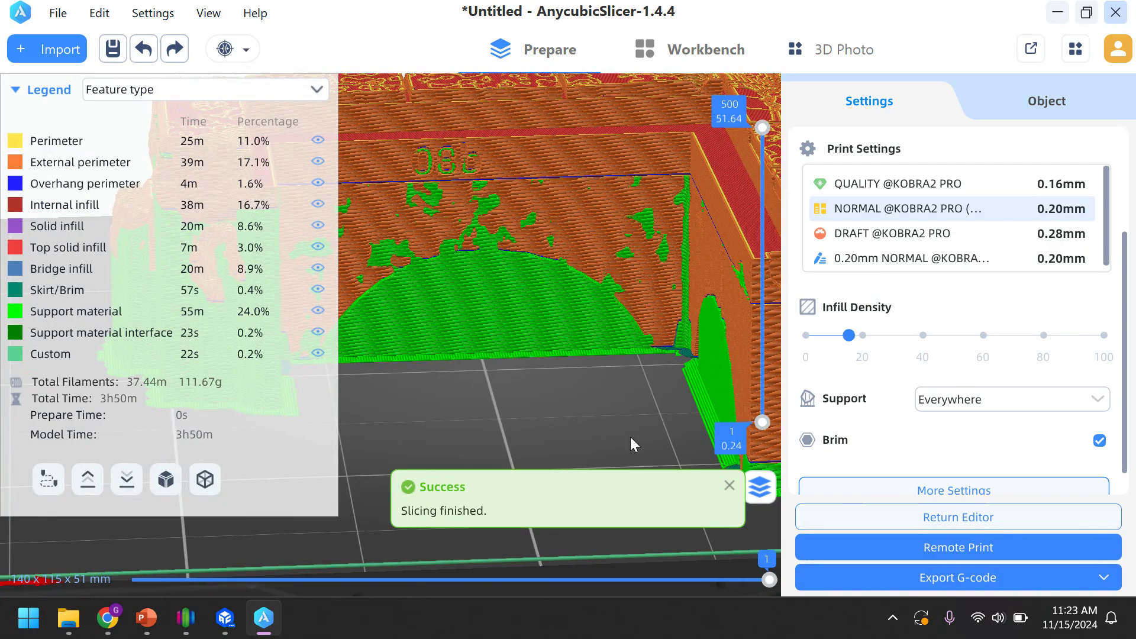
left_click_drag(624, 396, 651, 372)
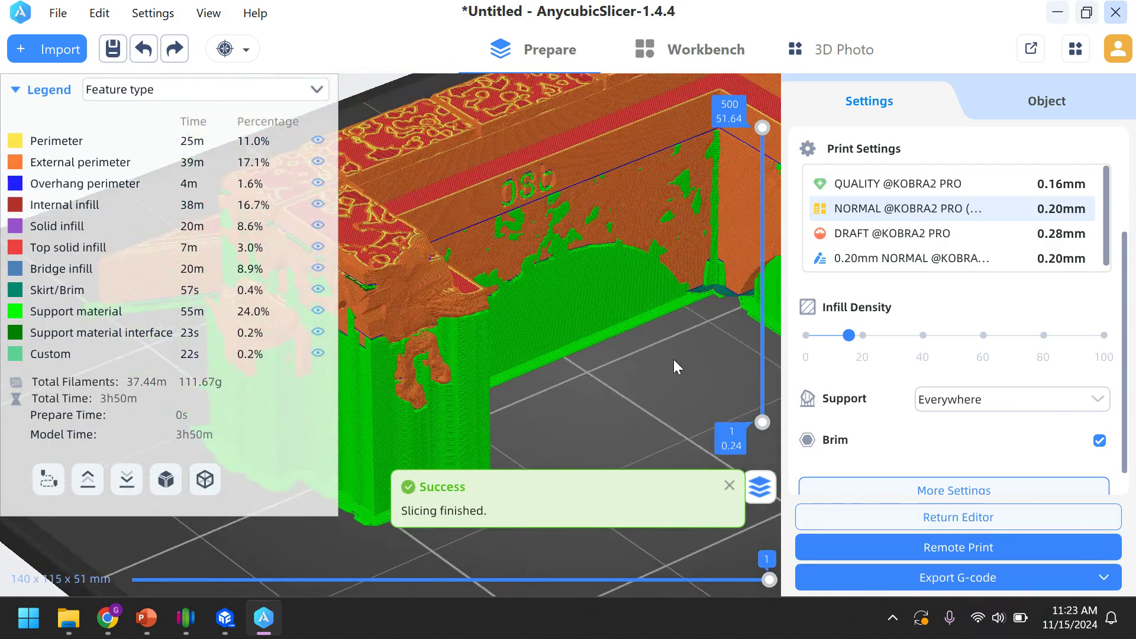
left_click_drag(762, 127, 744, 346)
scroll(555, 438, "up", 5)
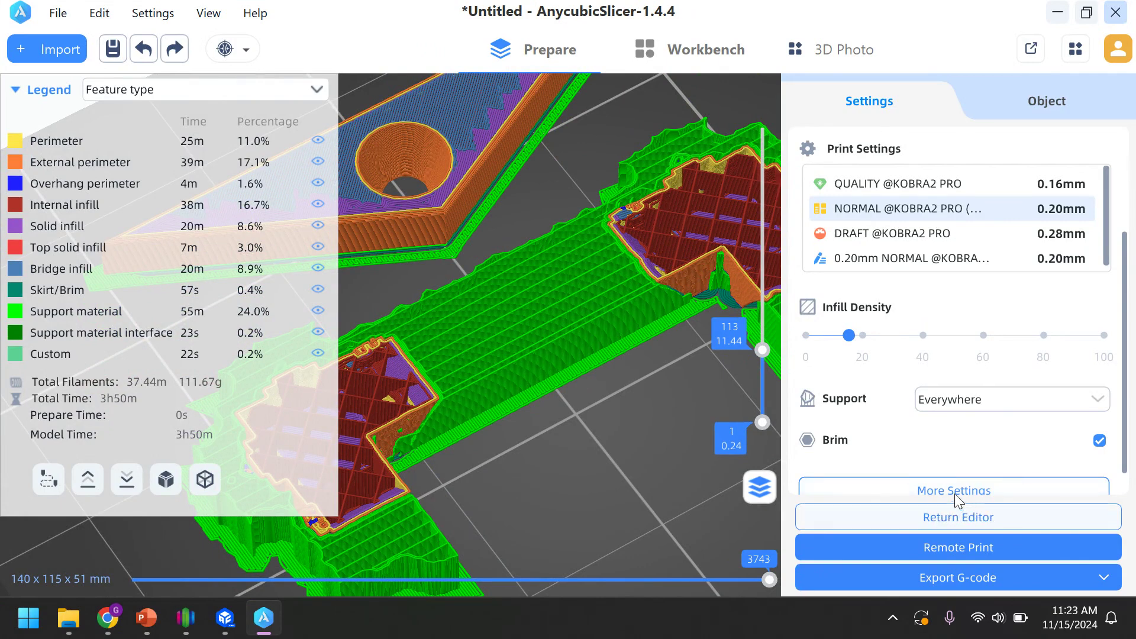
- Return to the model editor and zoom out to centre the full archway
left_click(958, 523)
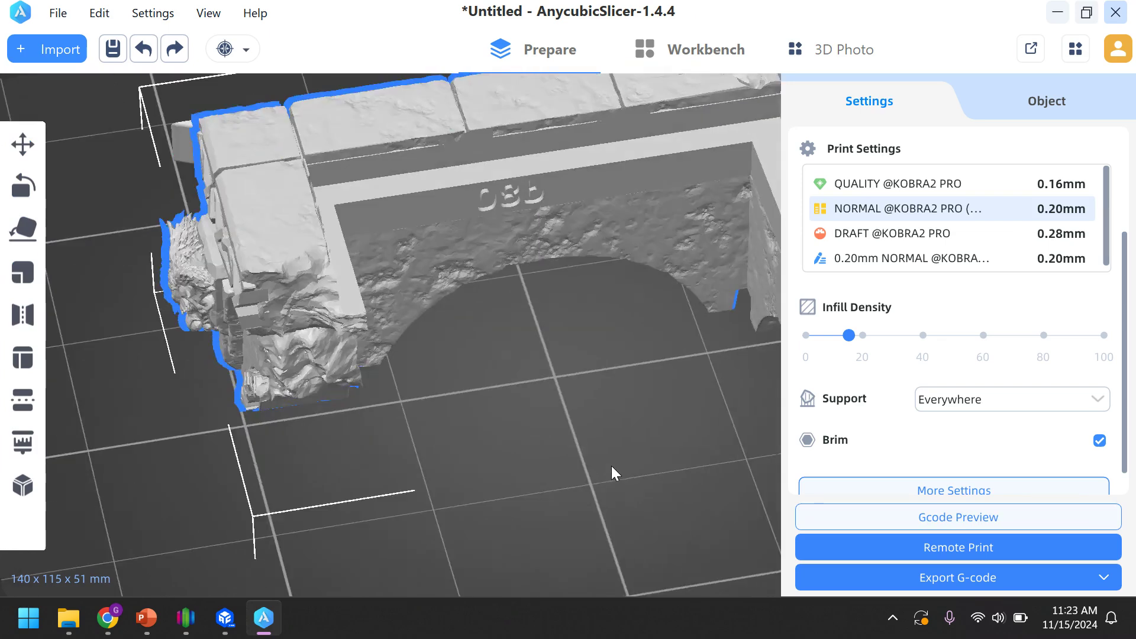
scroll(592, 464, "down", 5)
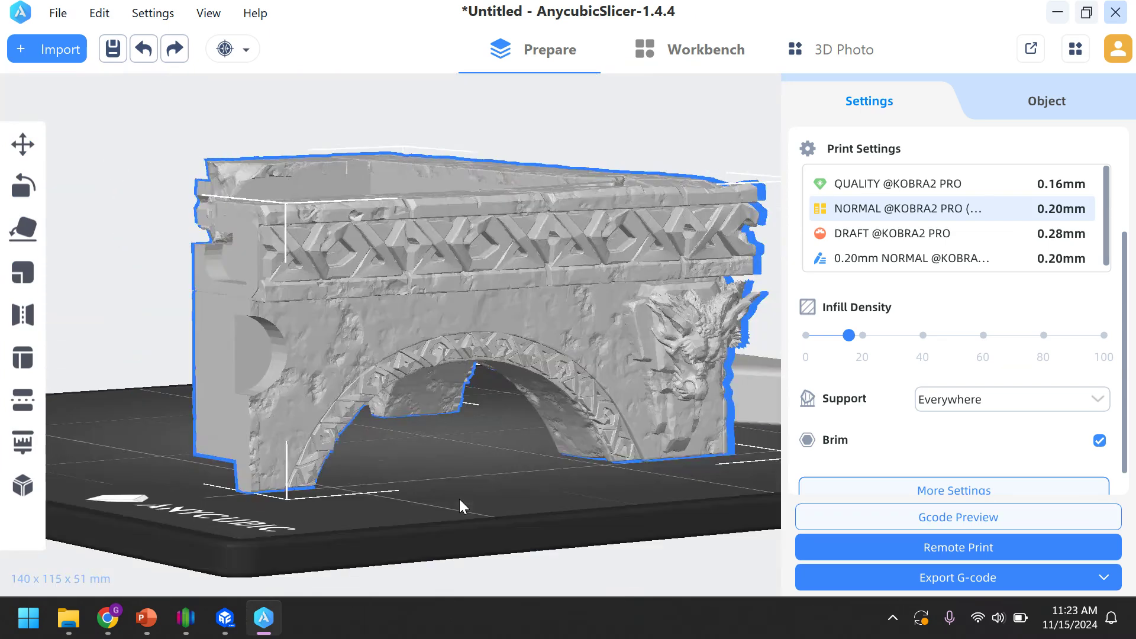
middle_click_drag(459, 498, 464, 459)
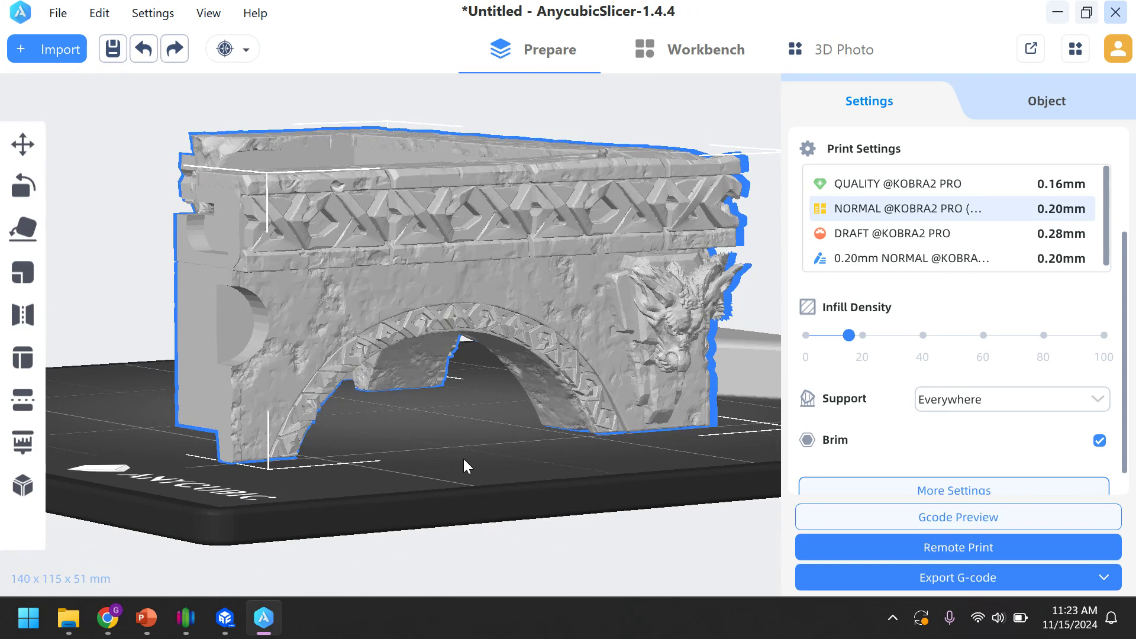